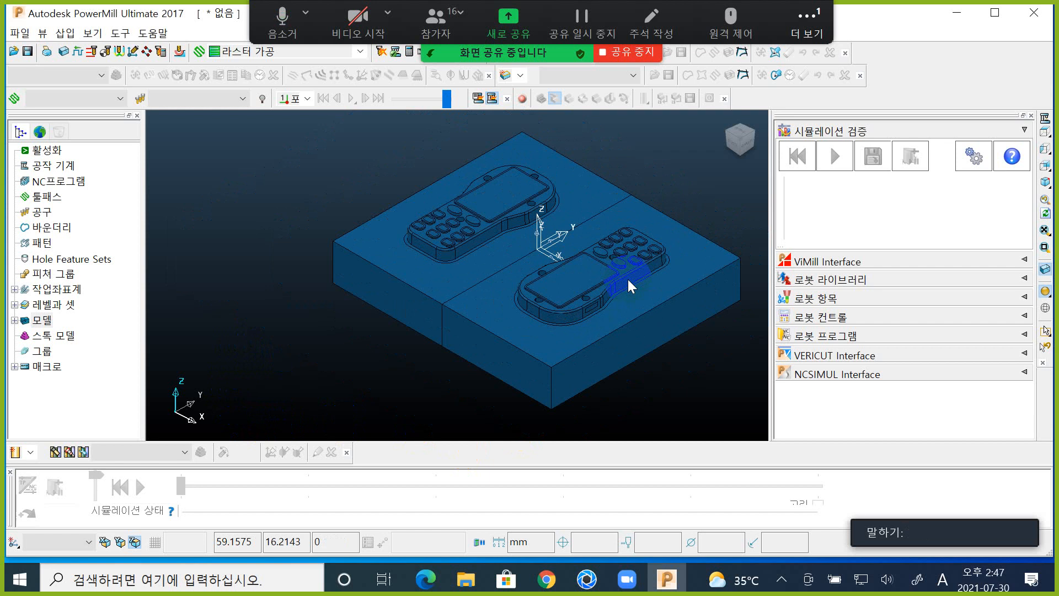
# - Examine the phone core model from several angles and distances, ending in a fitted isometric view
pyautogui.keyDown('ctrl'); pyautogui.moveTo(628, 279); pyautogui.dragTo(510, 264, button='middle'); pyautogui.keyUp('ctrl')
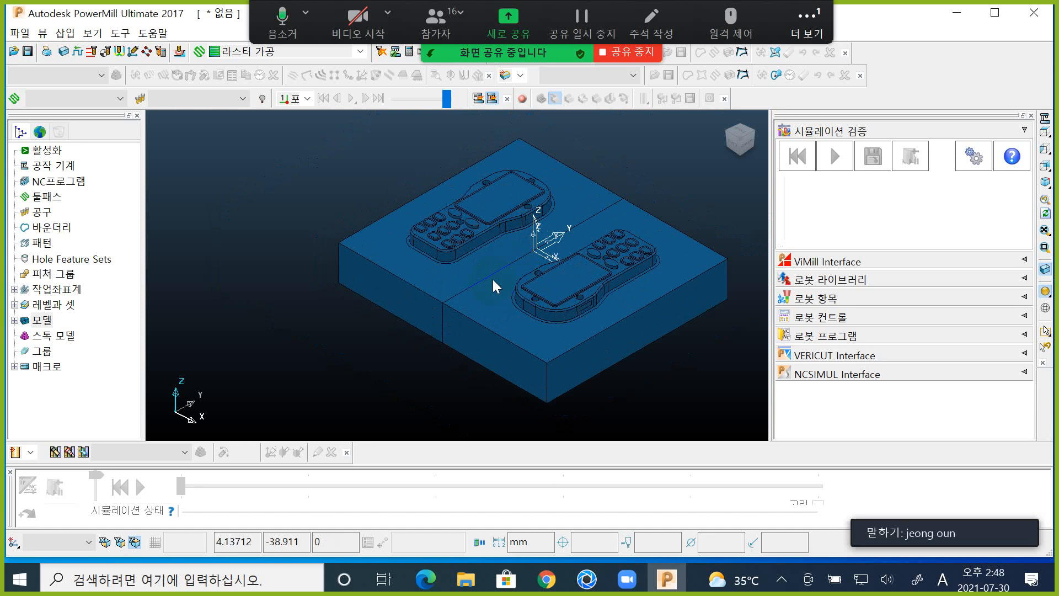
pyautogui.moveTo(492, 269)
pyautogui.keyDown('ctrl'); pyautogui.mouseDown(button='middle')
pyautogui.moveTo(497, 303)
pyautogui.moveTo(499, 251)
pyautogui.moveTo(501, 289)
pyautogui.moveTo(499, 272)
pyautogui.mouseUp(button='middle'); pyautogui.keyUp('ctrl')
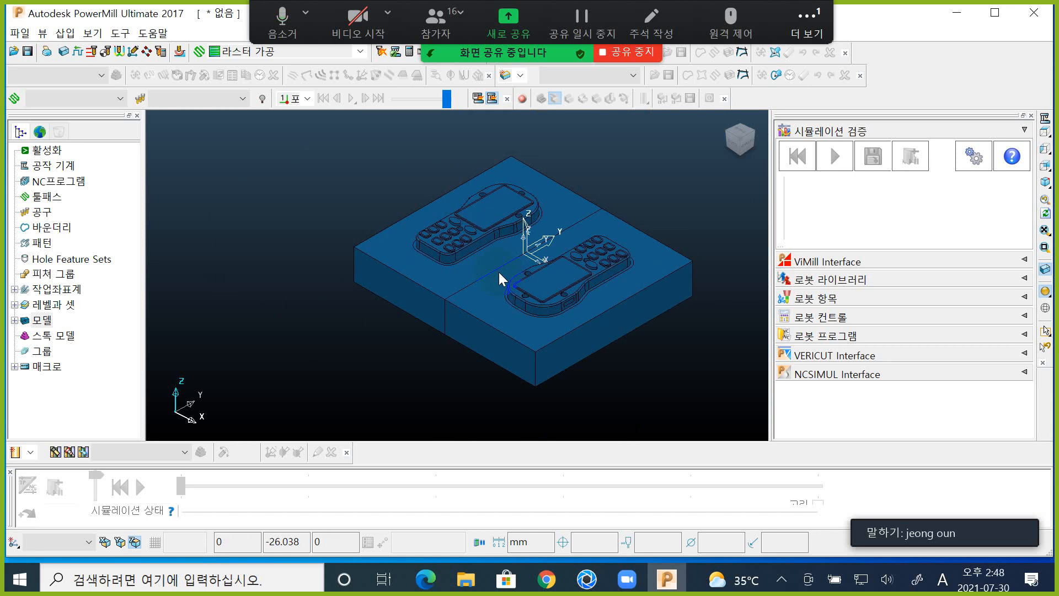
pyautogui.scroll(-1, 495, 273)
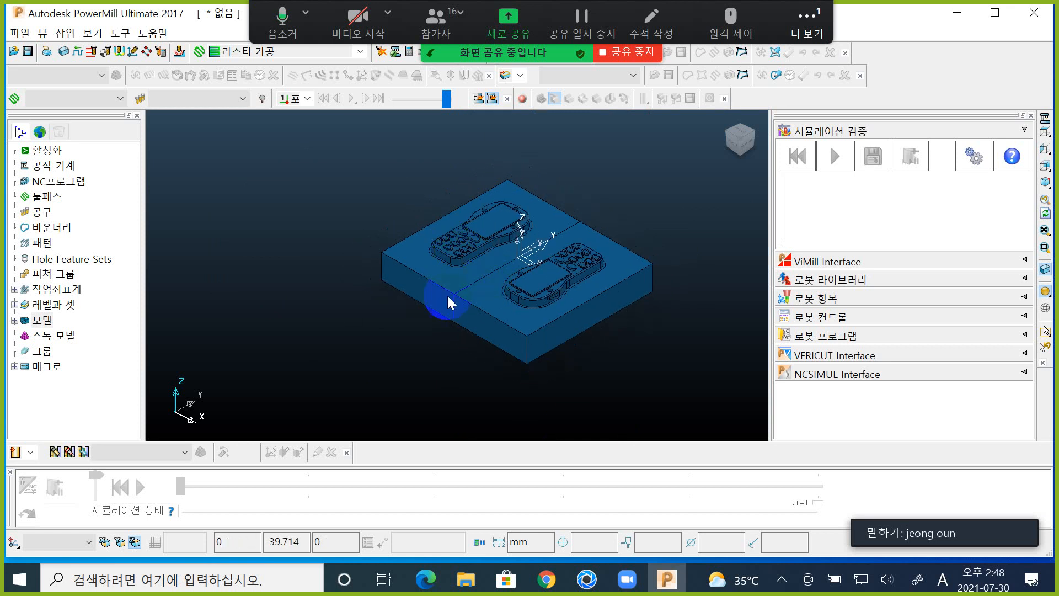
pyautogui.keyDown('shift'); pyautogui.moveTo(448, 302); pyautogui.dragTo(506, 245, button='middle'); pyautogui.keyUp('shift')
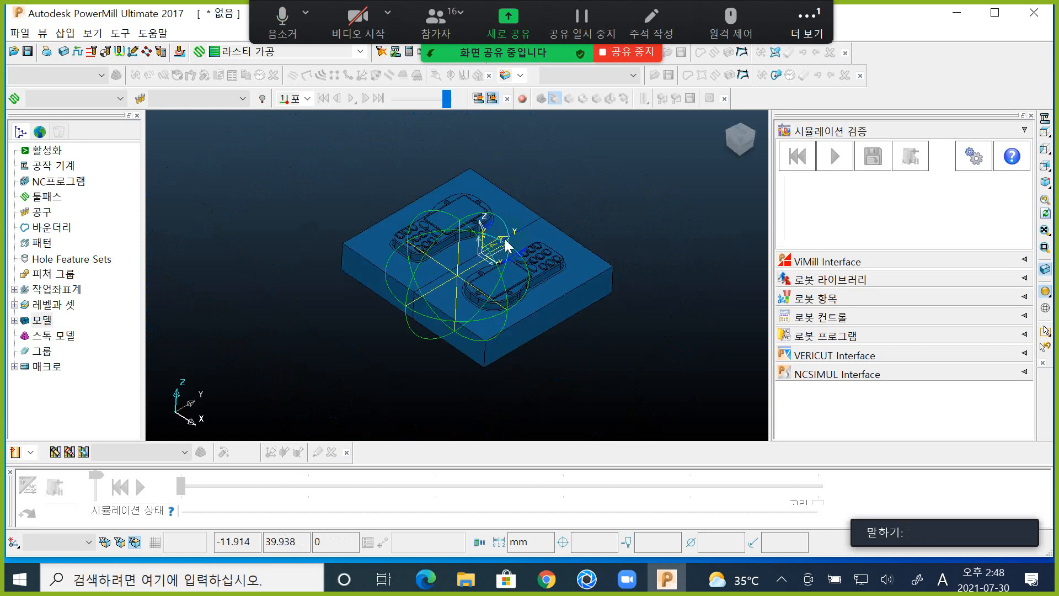
pyautogui.moveTo(574, 208)
pyautogui.mouseDown(button='middle')
pyautogui.moveTo(568, 222)
pyautogui.moveTo(382, 300)
pyautogui.moveTo(574, 147)
pyautogui.moveTo(496, 432)
pyautogui.moveTo(220, 125)
pyautogui.moveTo(479, 270)
pyautogui.moveTo(359, 279)
pyautogui.moveTo(302, 241)
pyautogui.moveTo(596, 316)
pyautogui.moveTo(501, 349)
pyautogui.moveTo(537, 338)
pyautogui.moveTo(279, 308)
pyautogui.moveTo(499, 338)
pyautogui.moveTo(280, 359)
pyautogui.moveTo(206, 348)
pyautogui.moveTo(362, 347)
pyautogui.mouseUp(button='middle')
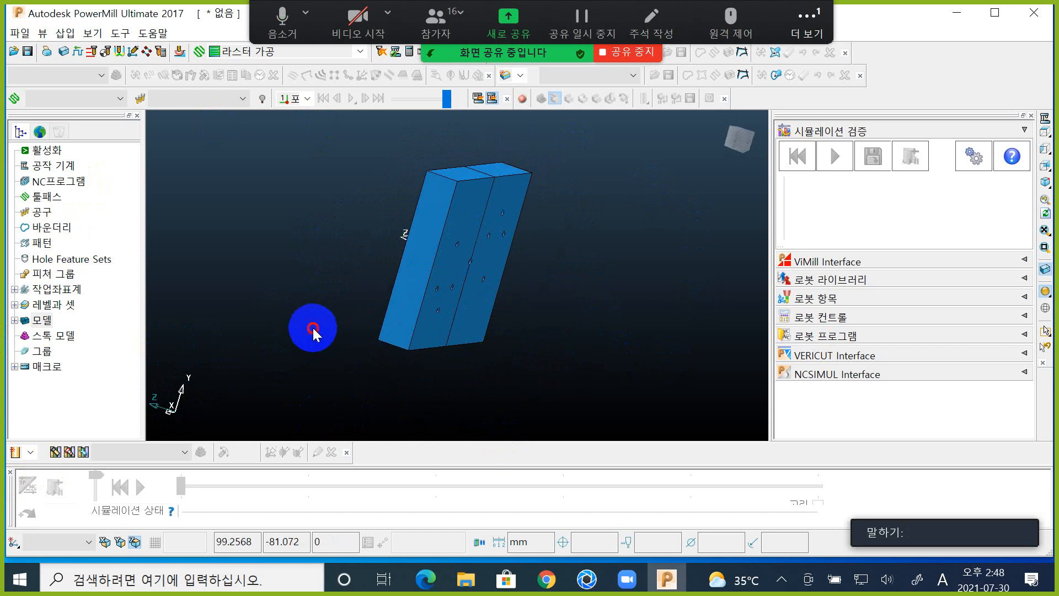
pyautogui.click(313, 328)
pyautogui.scroll(-8, 312, 316)
pyautogui.moveTo(312, 316)
pyautogui.mouseDown()
pyautogui.moveTo(520, 364)
pyautogui.moveTo(498, 387)
pyautogui.mouseUp()
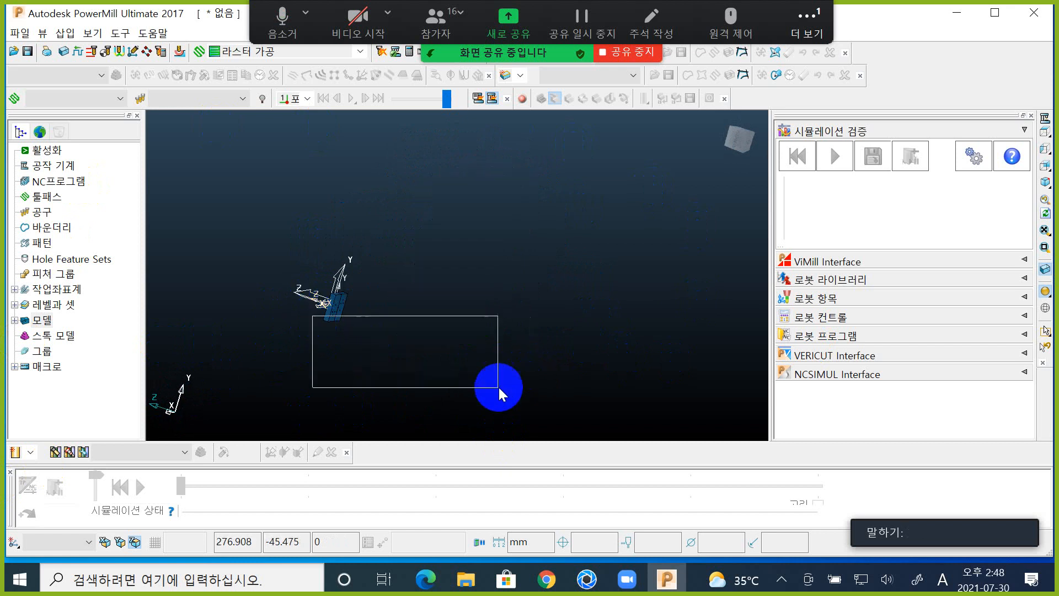
pyautogui.keyDown('ctrl'); pyautogui.keyDown('shift'); pyautogui.moveTo(498, 387); pyautogui.dragTo(316, 369, button='middle'); pyautogui.keyUp('shift'); pyautogui.keyUp('ctrl')
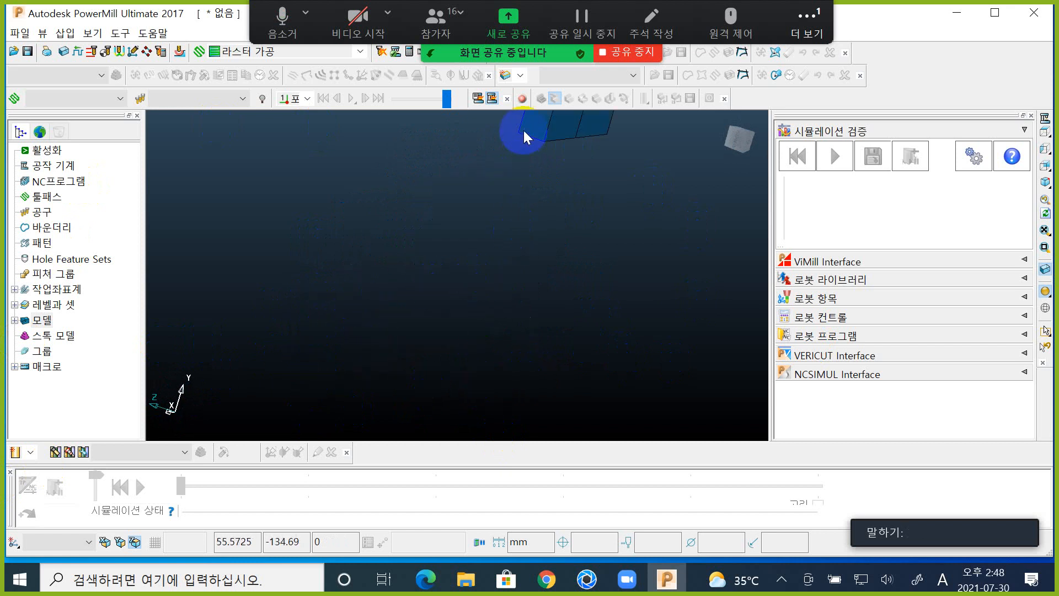
pyautogui.click(619, 196)
pyautogui.click(555, 195)
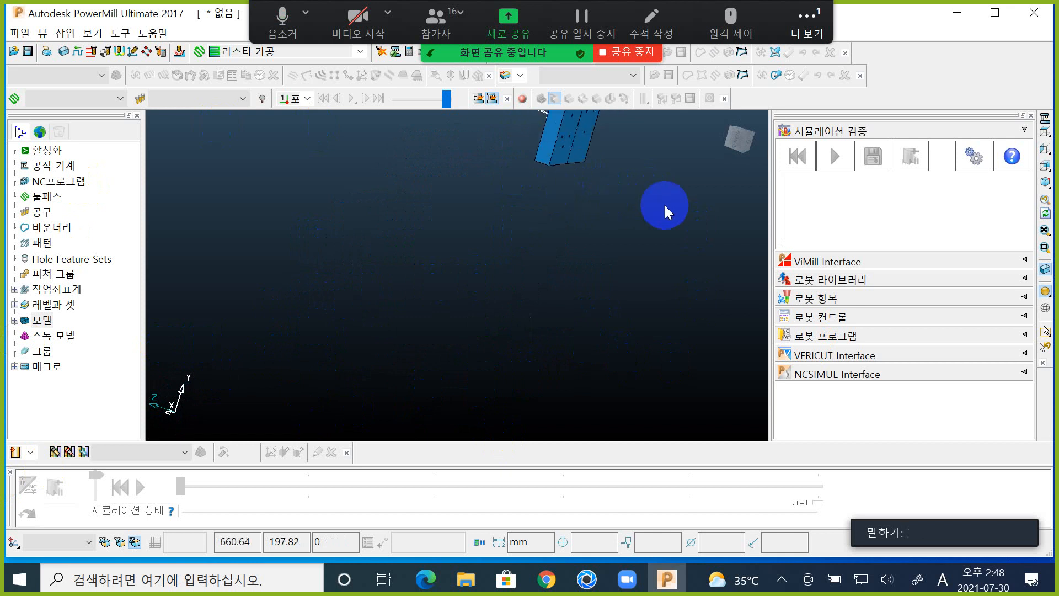
pyautogui.hotkey('ctrl', '1')
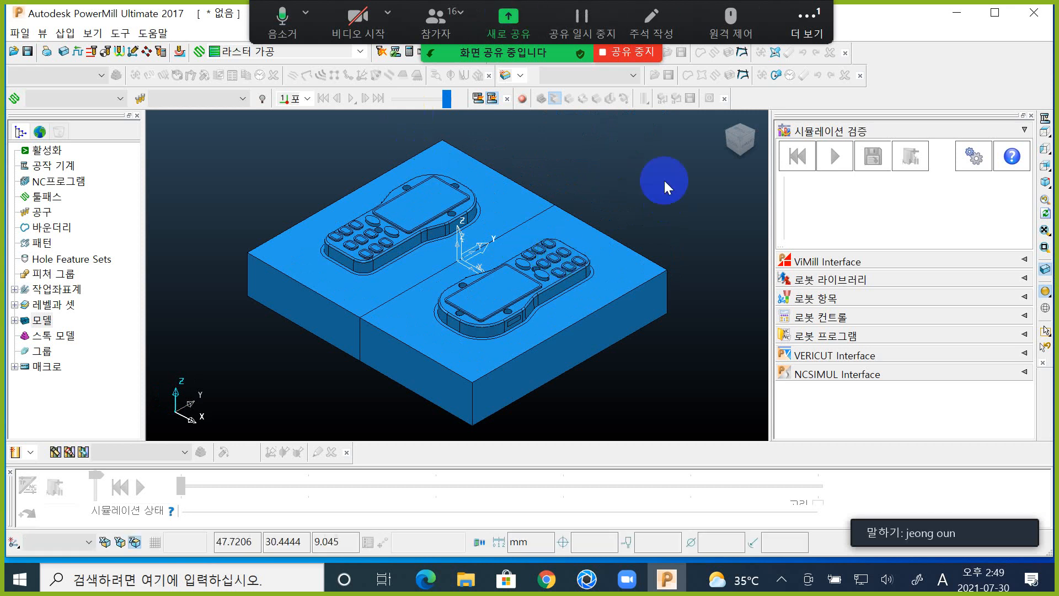
pyautogui.click(808, 17)
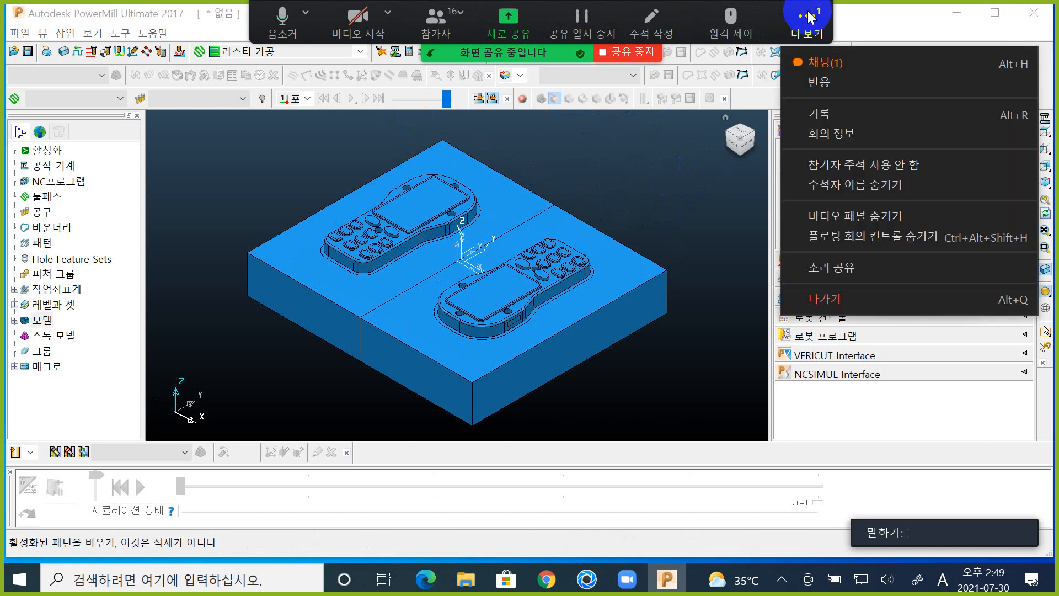
pyautogui.click(605, 322)
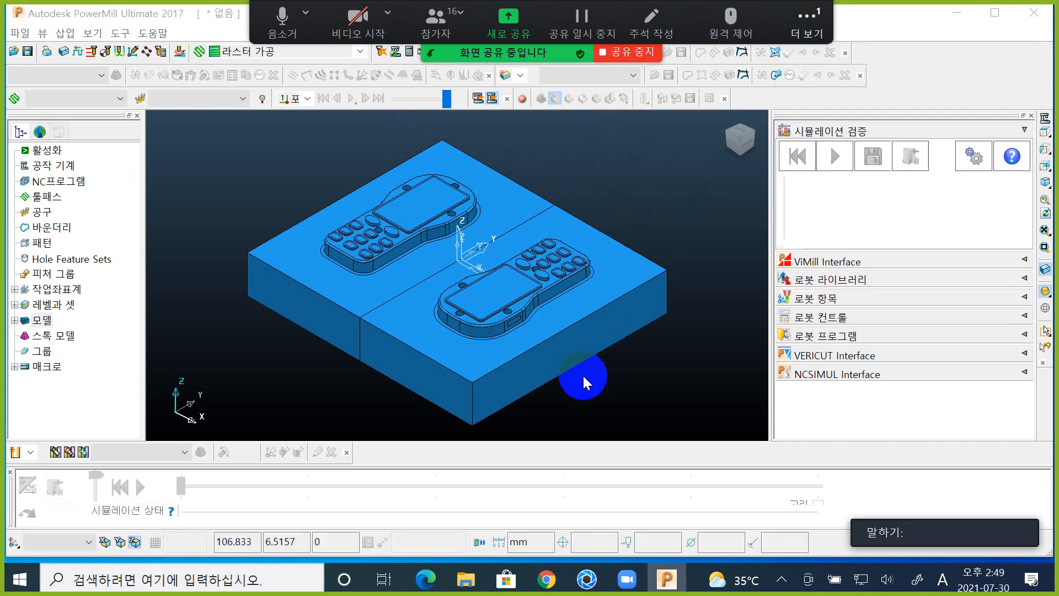
pyautogui.click(825, 19)
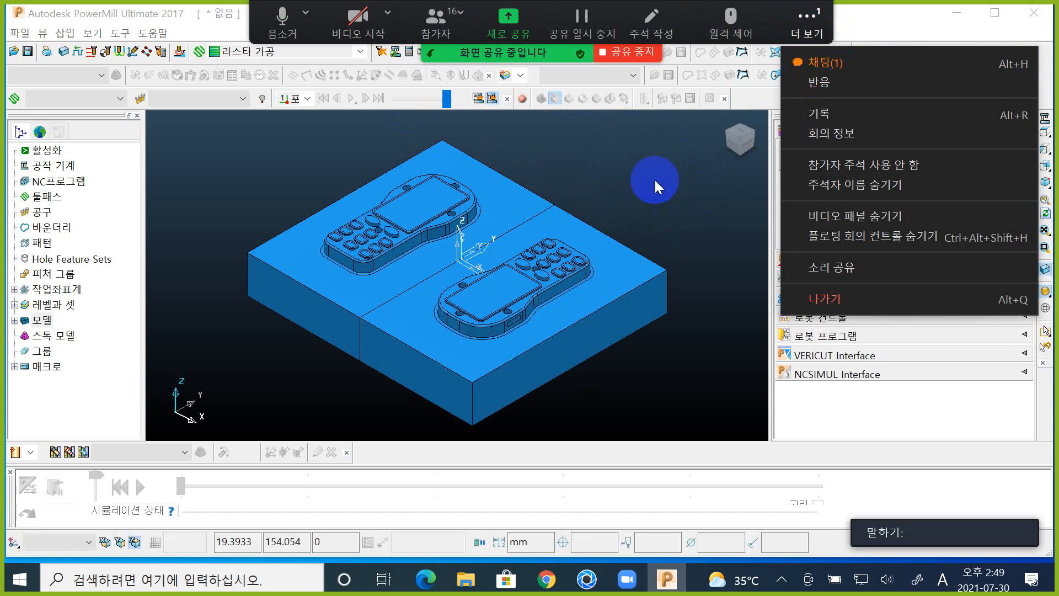
pyautogui.click(508, 347)
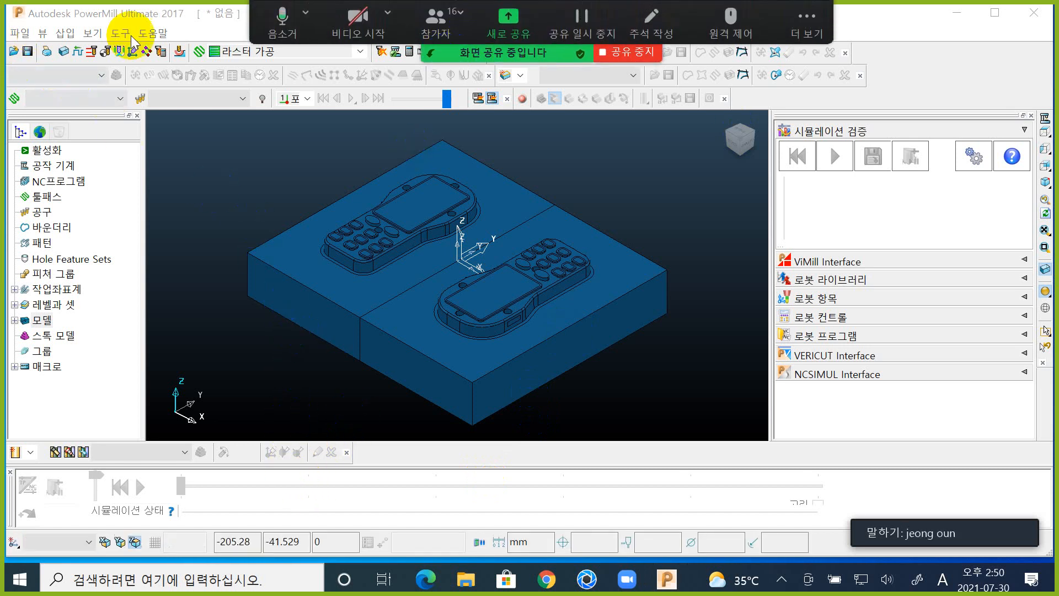
pyautogui.click(65, 52)
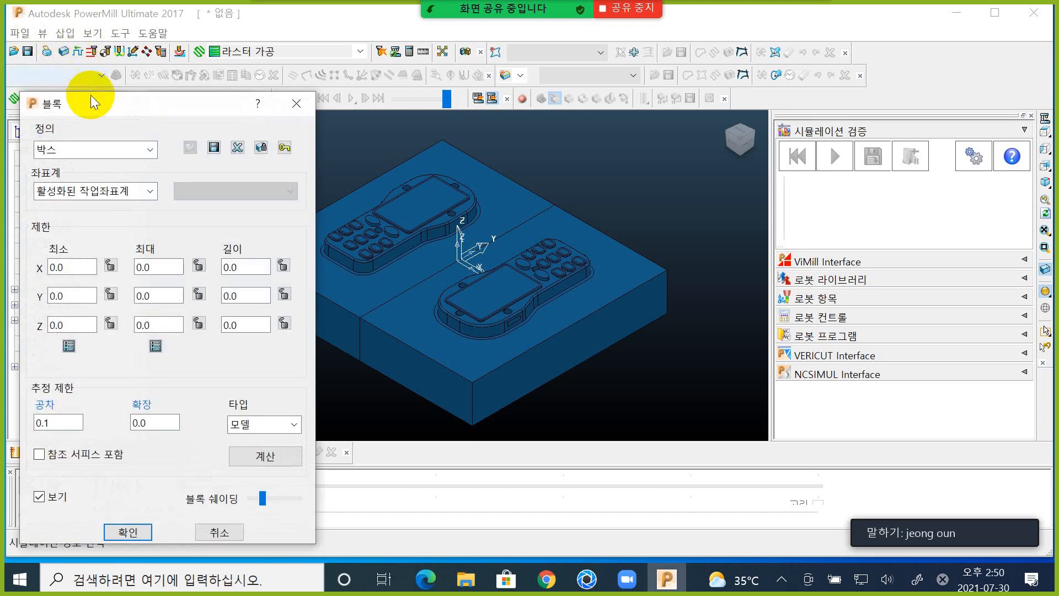
pyautogui.moveTo(101, 109); pyautogui.dragTo(697, 61)
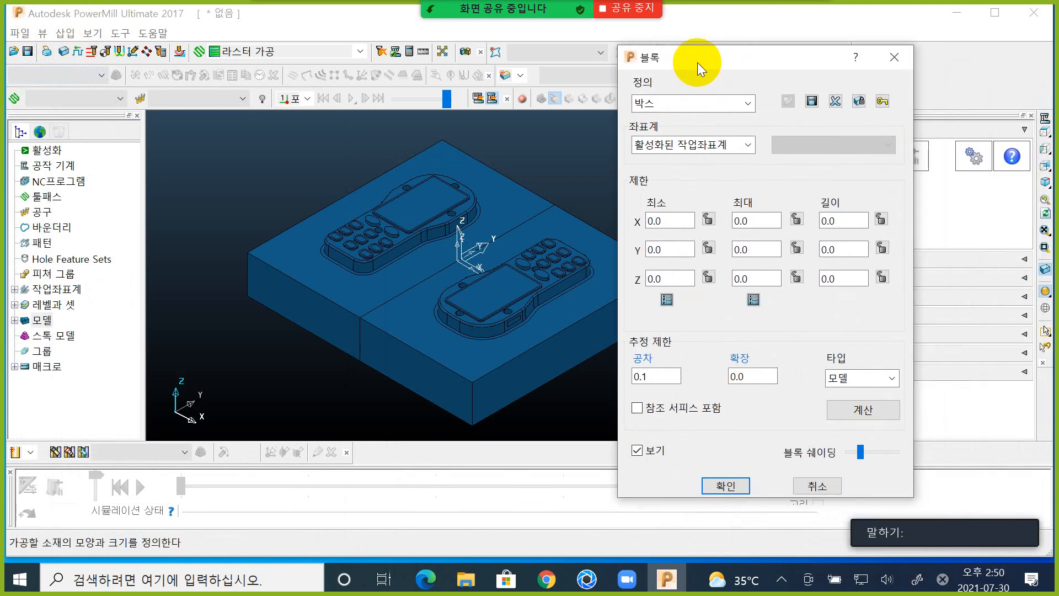
pyautogui.click(897, 56)
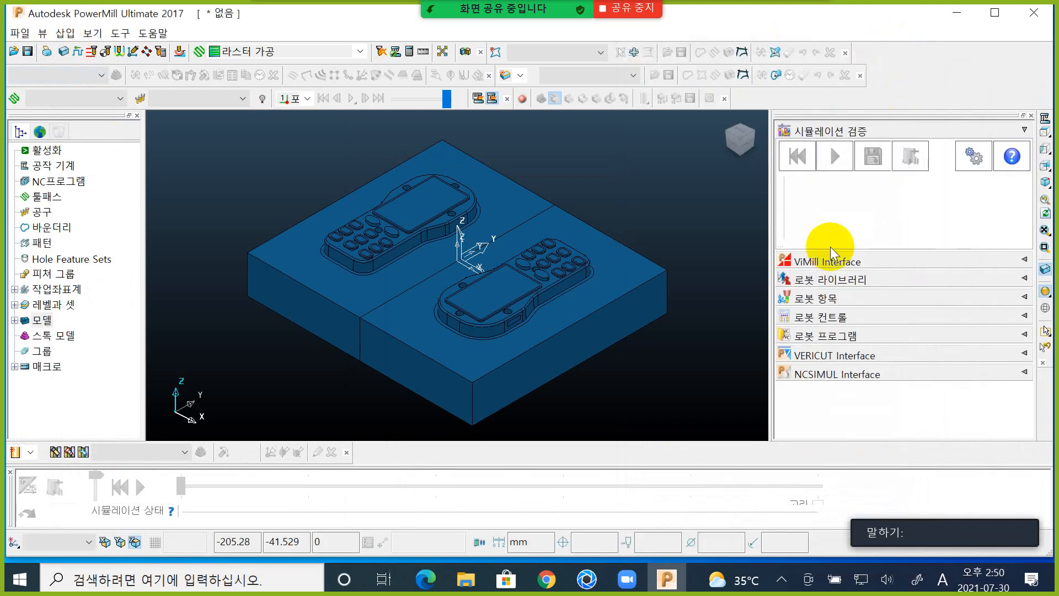
# - Open the block definition and choose Box (박스) as the block type
pyautogui.click(64, 53)
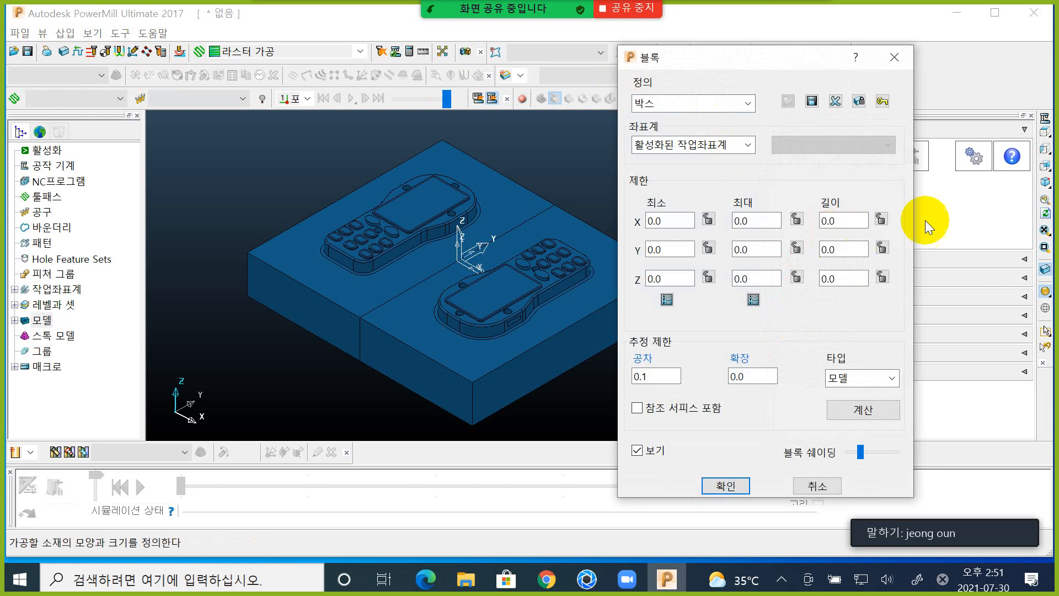
pyautogui.click(749, 103)
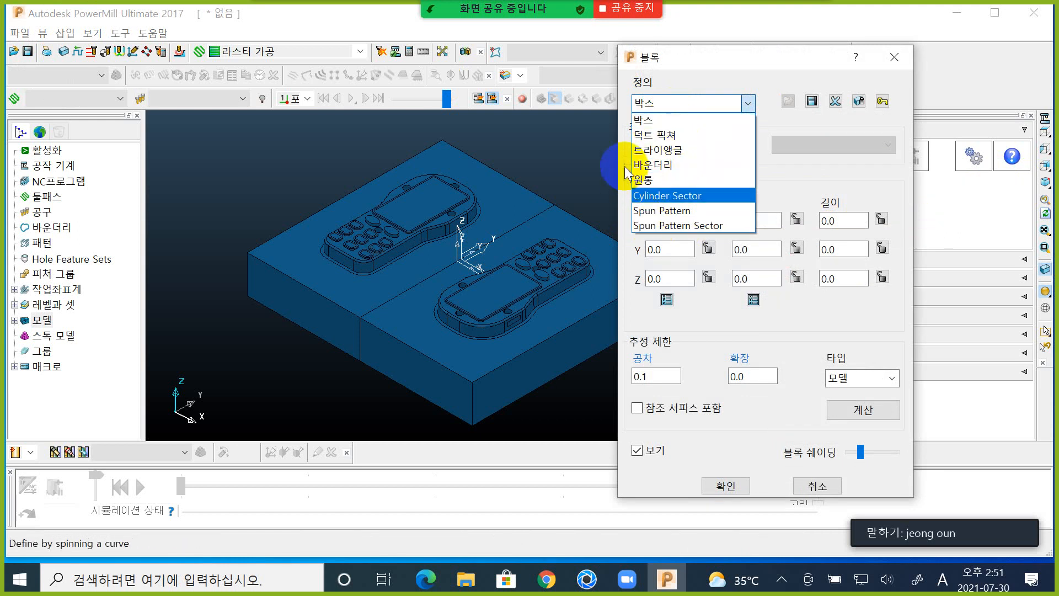
pyautogui.click(652, 122)
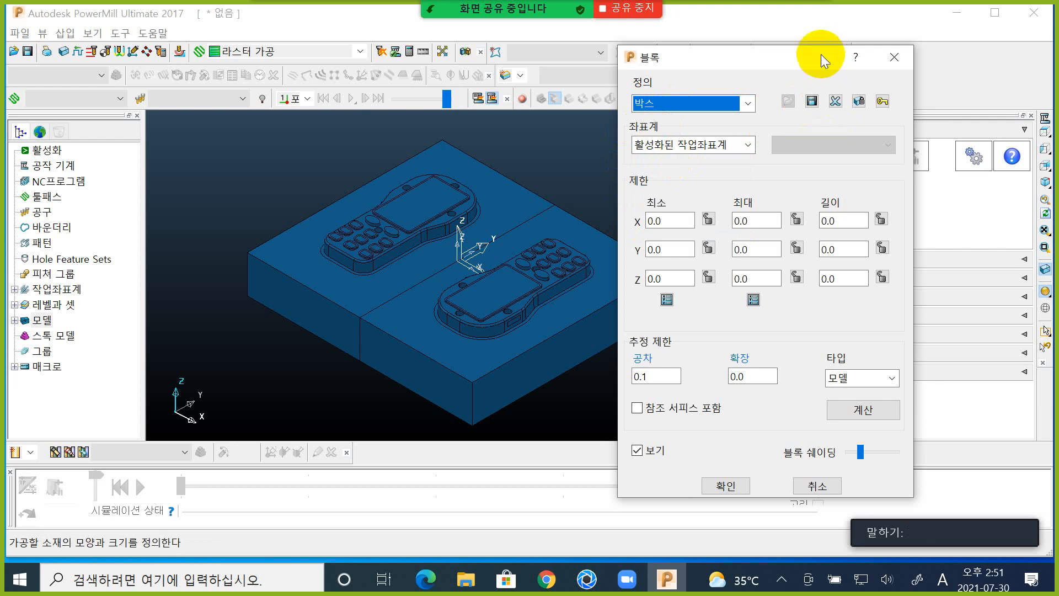
pyautogui.moveTo(718, 58); pyautogui.dragTo(874, 88)
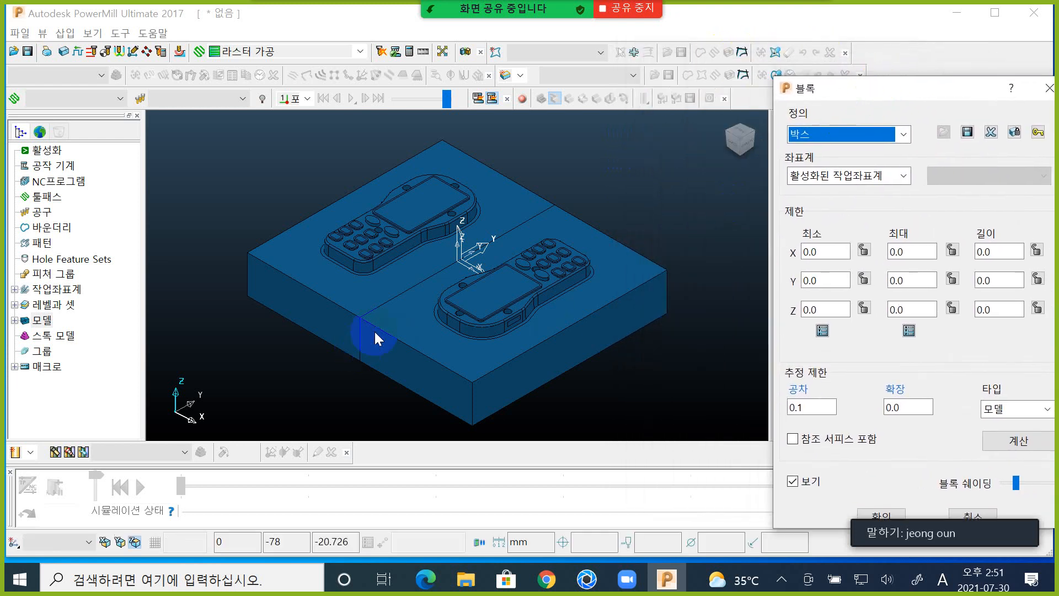
# - Select the whole model and view the model properties to check its minimum, maximum and length dimensions in X, Y and Z
pyautogui.click(192, 349)
pyautogui.click(39, 321)
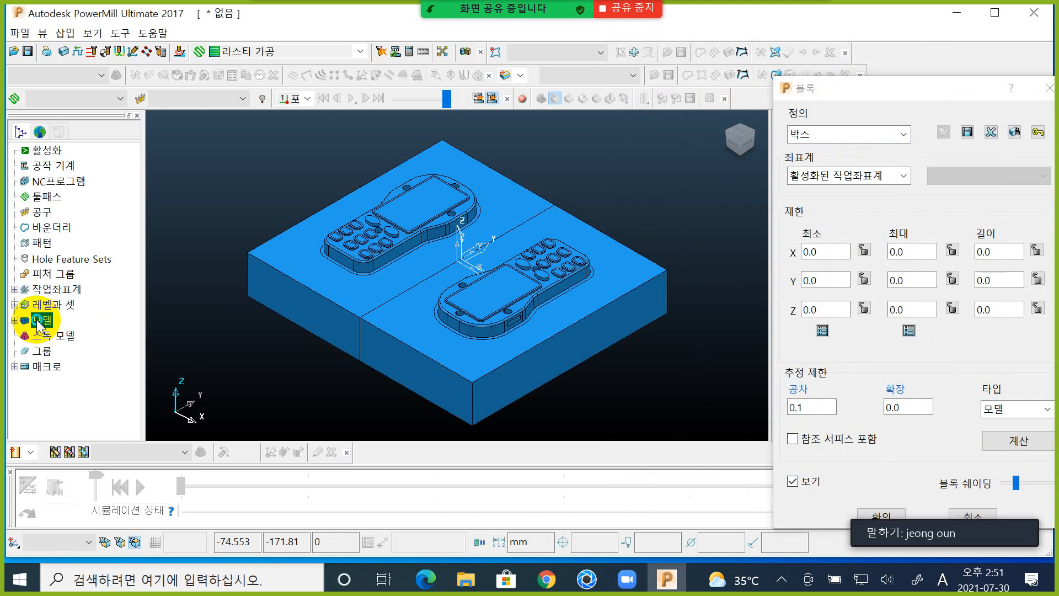
pyautogui.rightClick(38, 321)
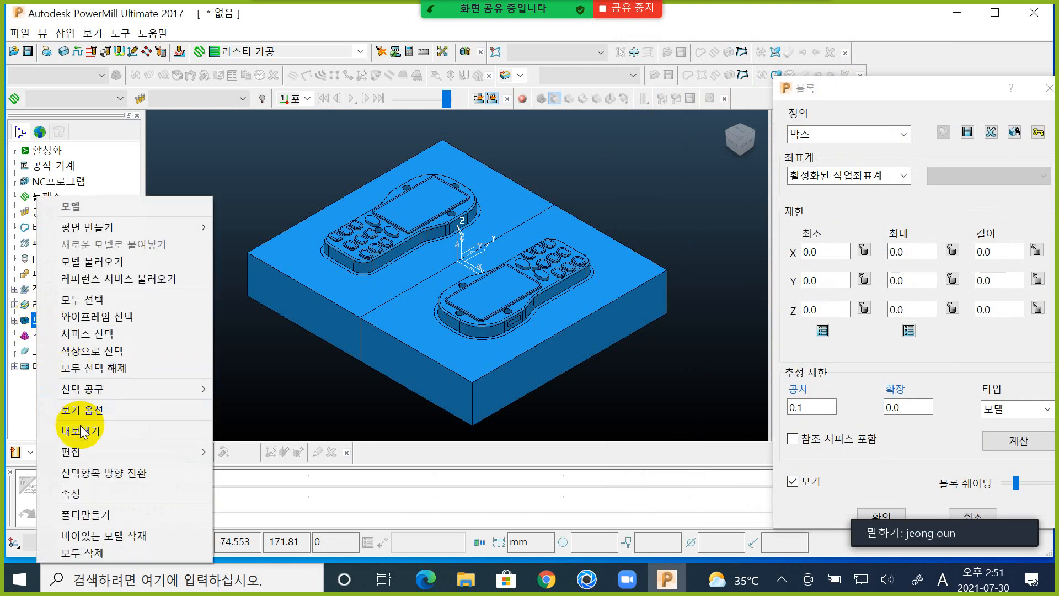
pyautogui.click(88, 496)
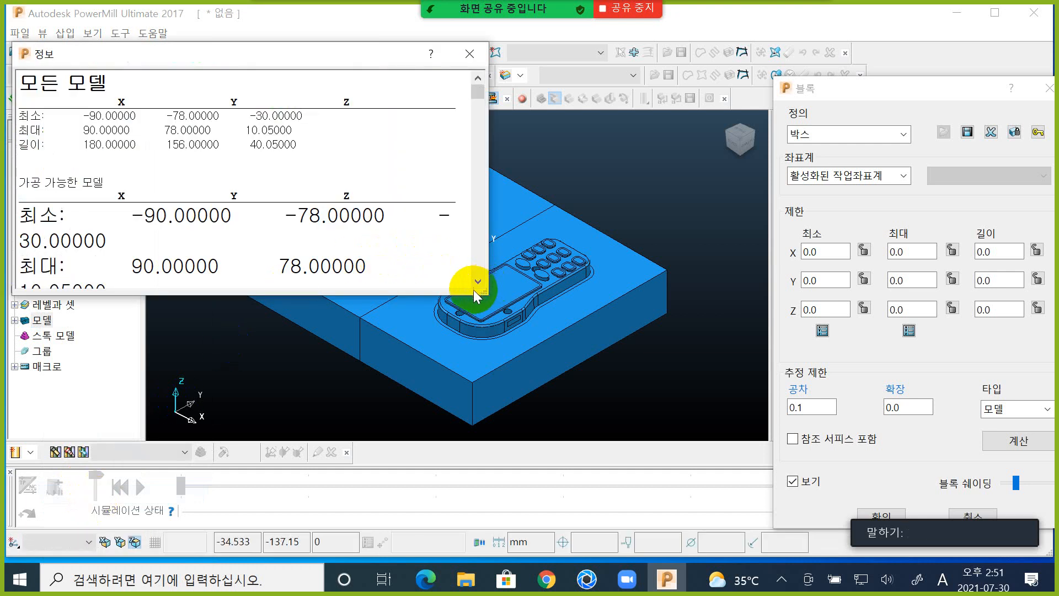
pyautogui.moveTo(485, 286); pyautogui.dragTo(598, 423)
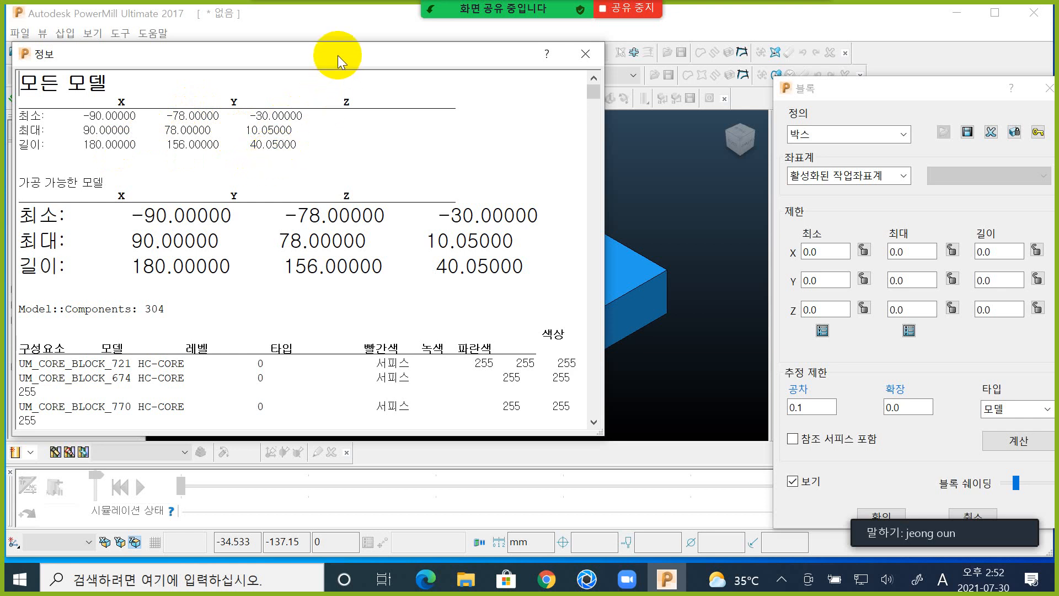
pyautogui.moveTo(241, 55); pyautogui.dragTo(298, 418)
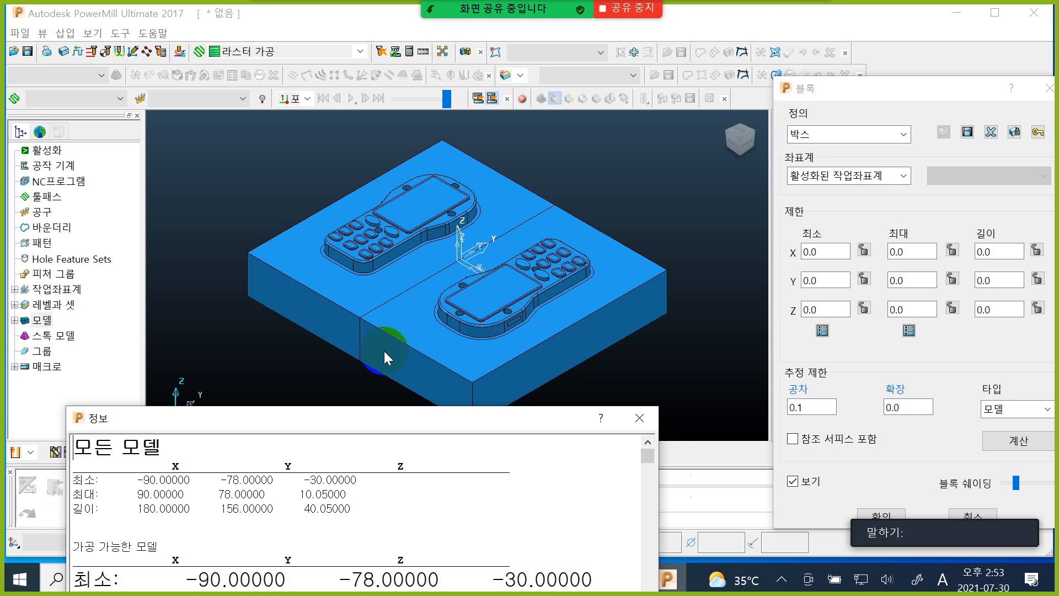
pyautogui.moveTo(482, 418); pyautogui.dragTo(473, 78)
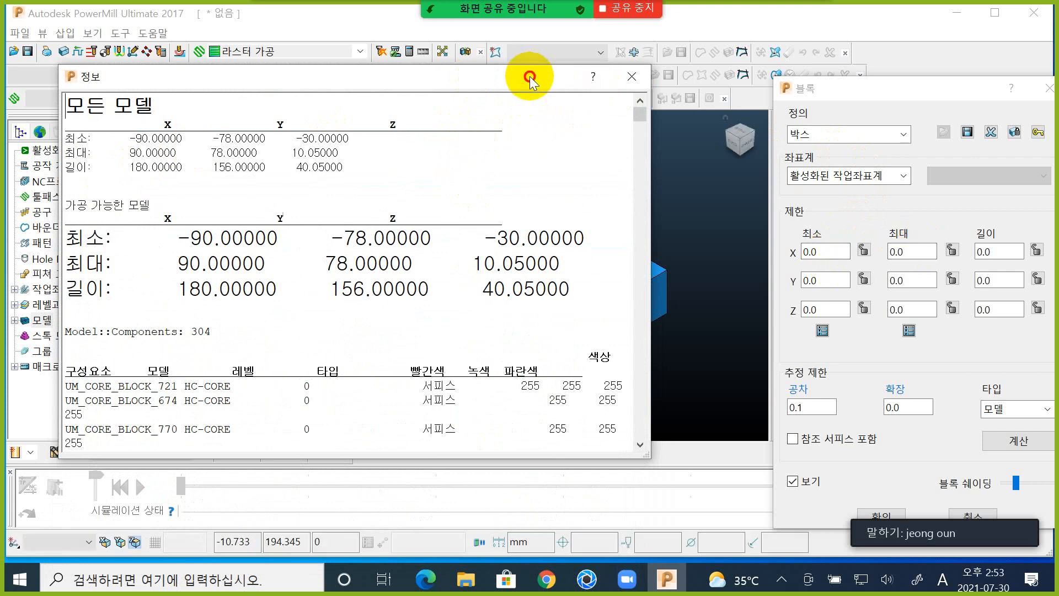
pyautogui.moveTo(530, 80); pyautogui.dragTo(584, 169)
pyautogui.click(619, 167)
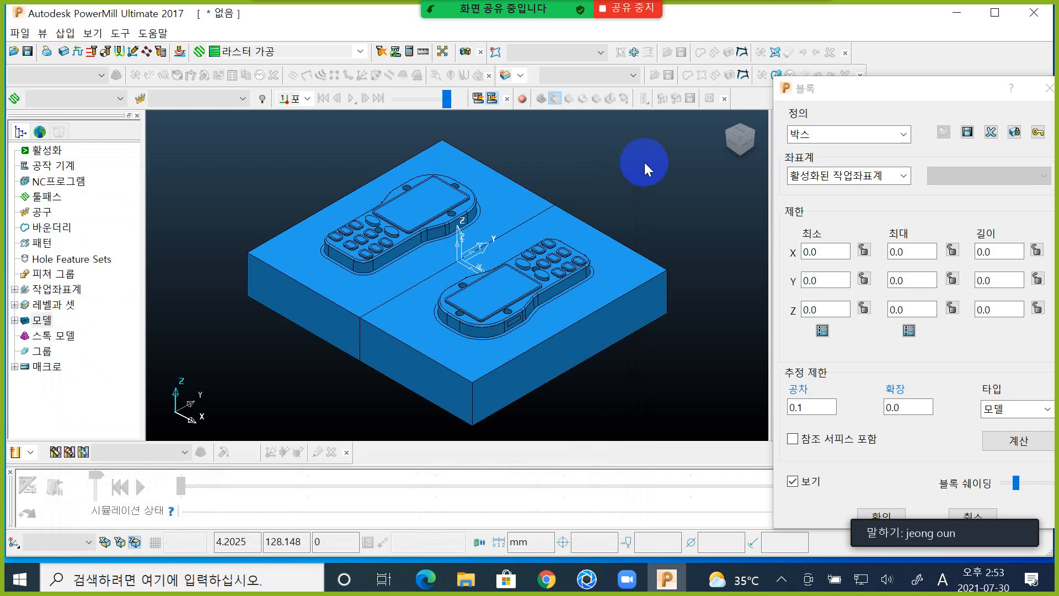
# - Clear the whole-model selection and calculate the box block's limits with the estimate type set to Model (모델)
pyautogui.moveTo(849, 95); pyautogui.dragTo(678, 45)
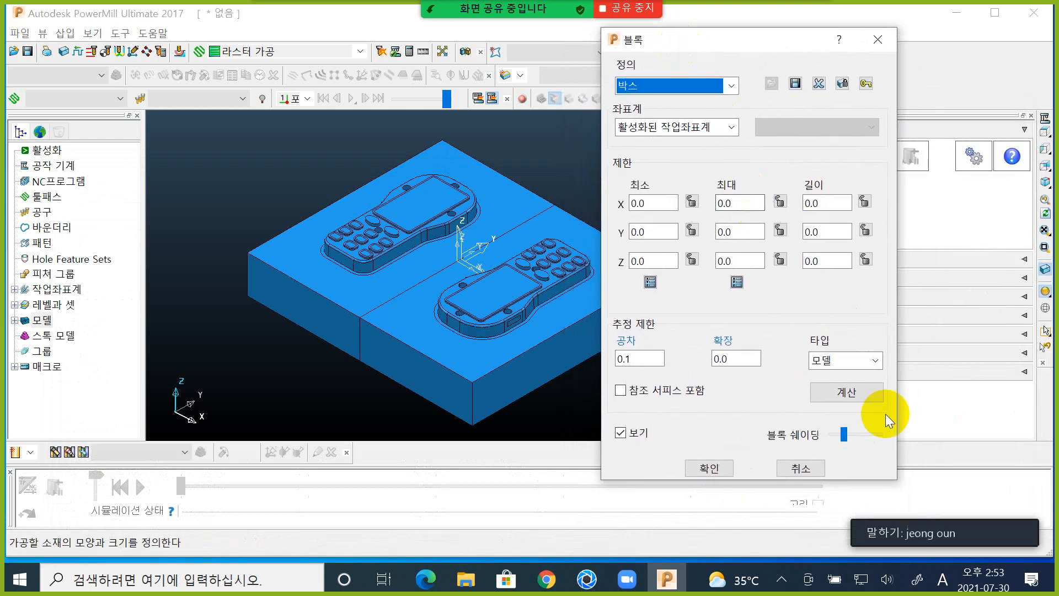
pyautogui.click(842, 387)
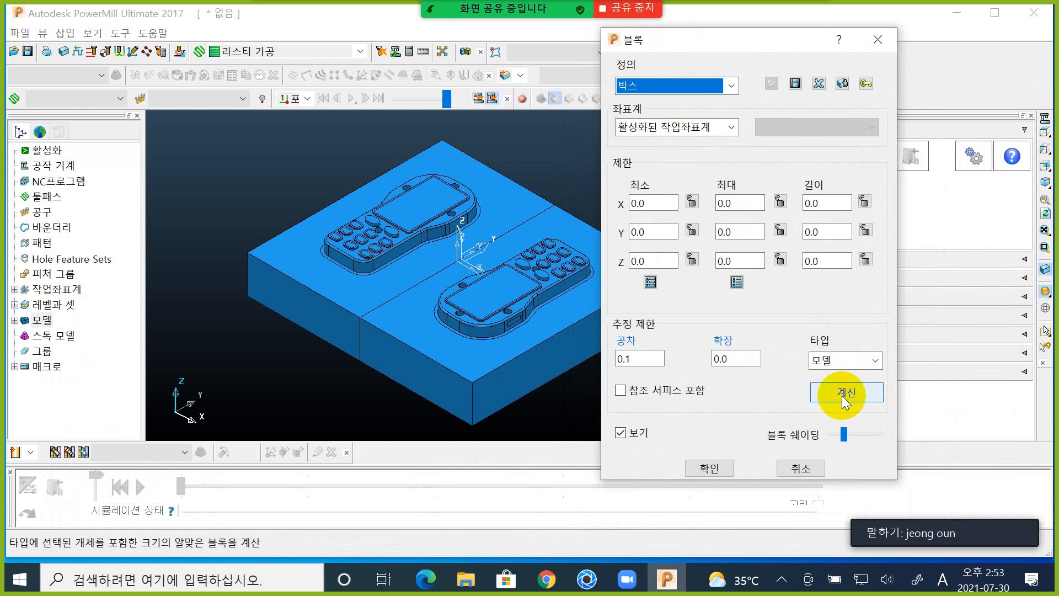
pyautogui.click(353, 309)
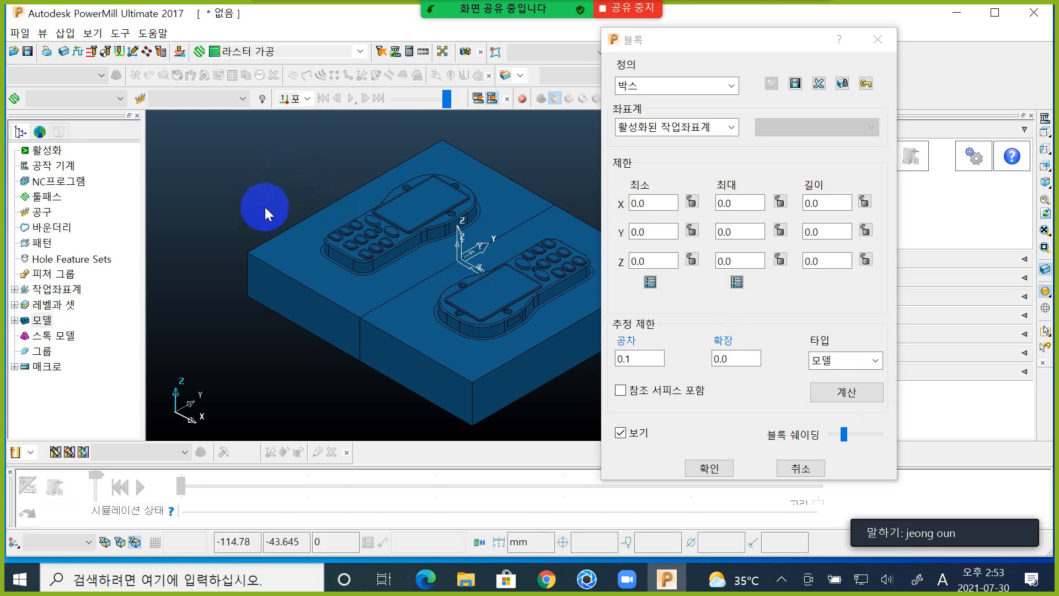
pyautogui.click(854, 392)
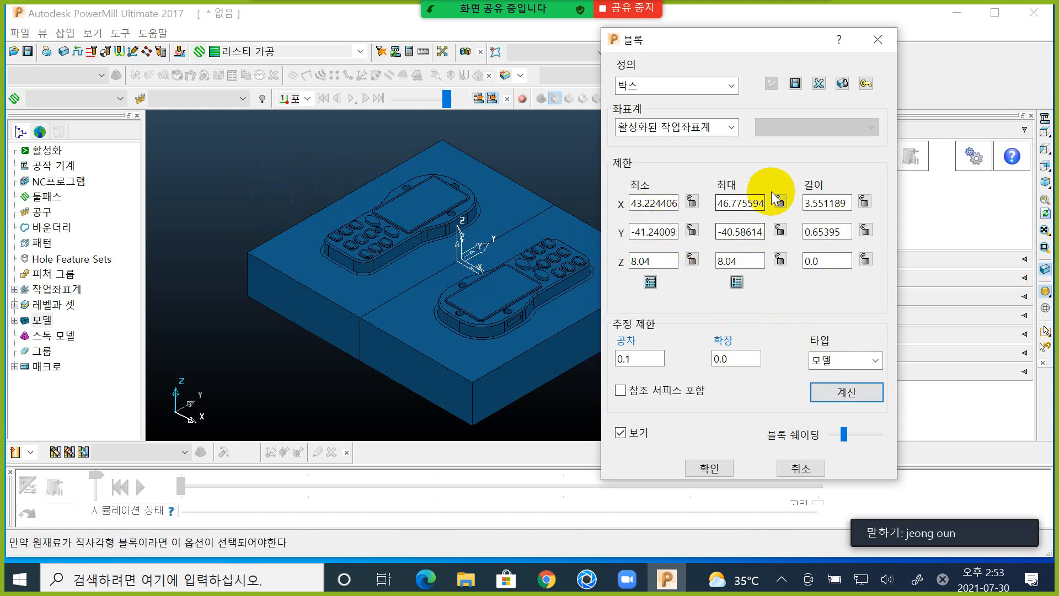
# - Reselect the whole model and calculate the box block around it, cancelling the block definition
pyautogui.click(348, 399)
pyautogui.moveTo(347, 396); pyautogui.dragTo(315, 395, button='middle')
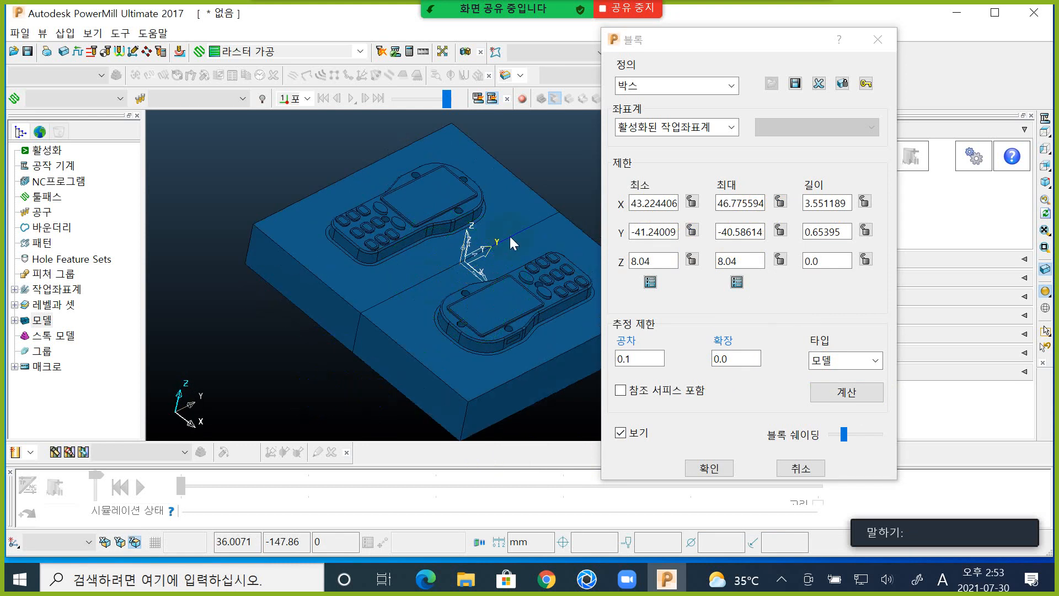
pyautogui.click(243, 173)
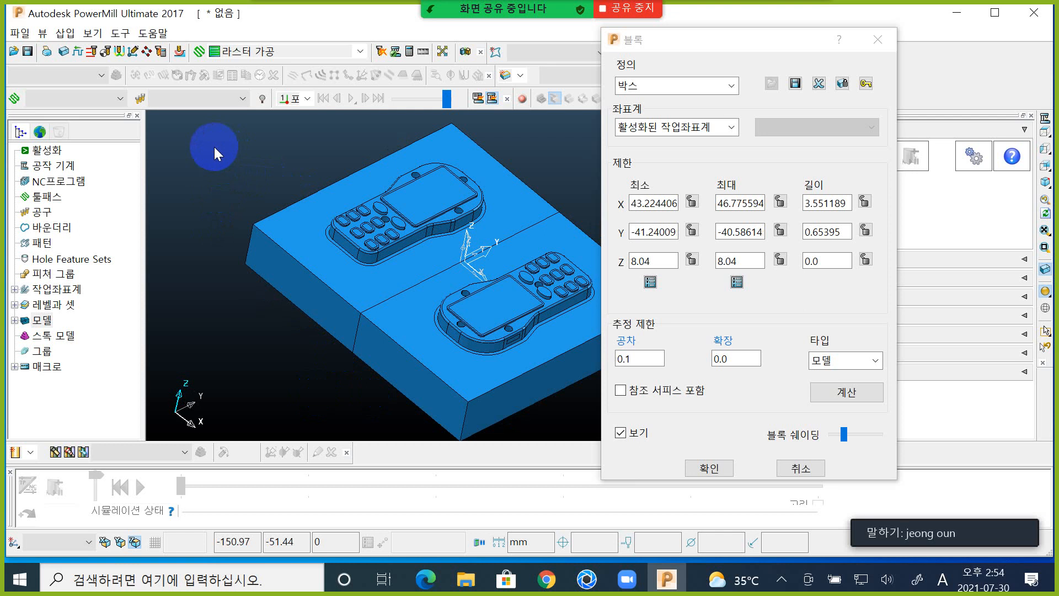
pyautogui.click(850, 394)
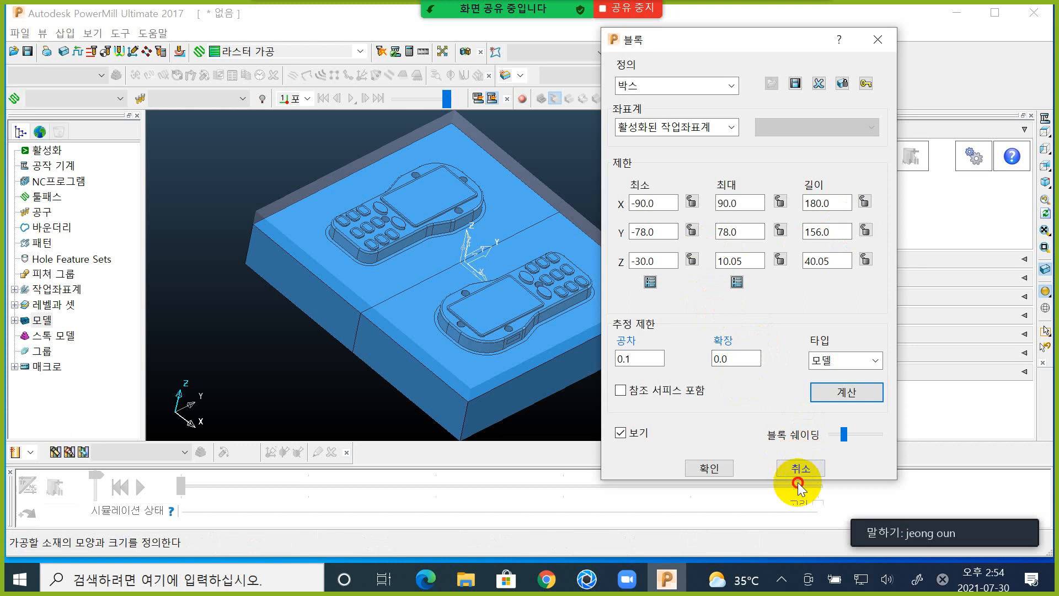
pyautogui.click(786, 469)
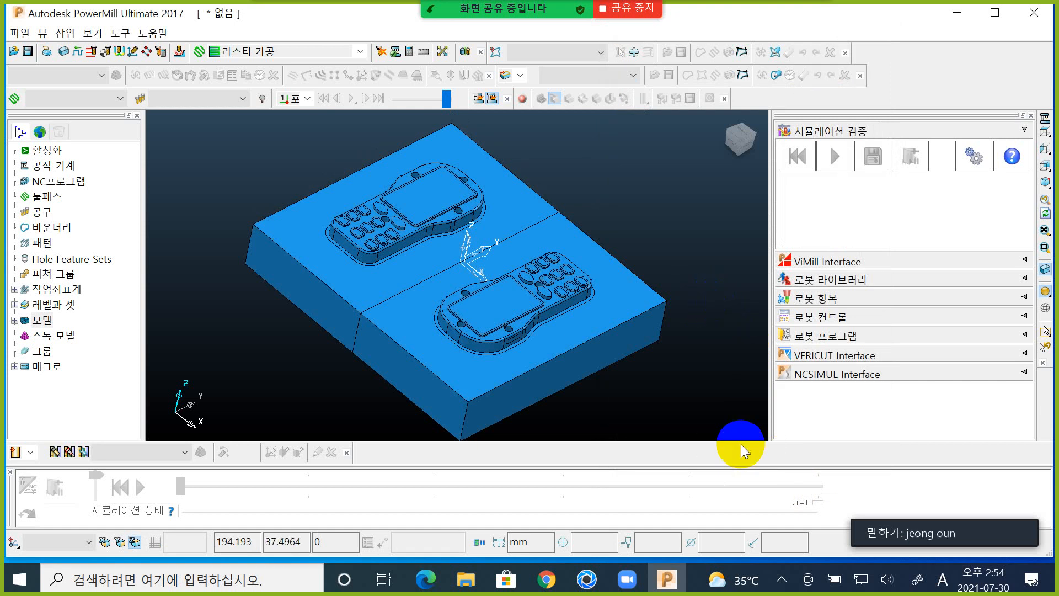
# - Select the whole model with a window selection from the front view and orbit back to an angled view
pyautogui.hotkey('ctrl', '2')
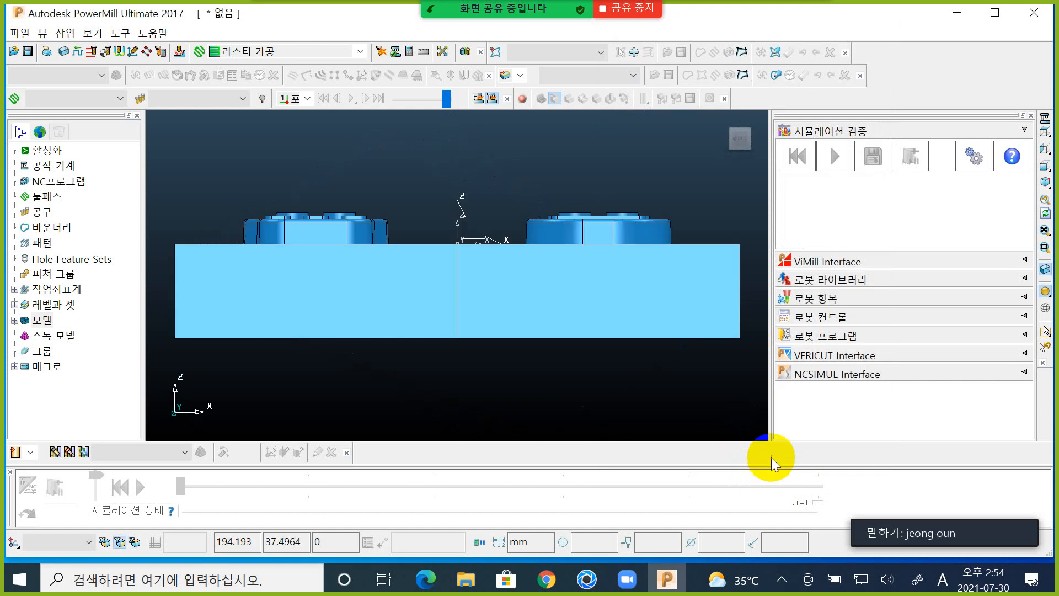
pyautogui.scroll(3, 627, 370)
pyautogui.scroll(-3, 625, 366)
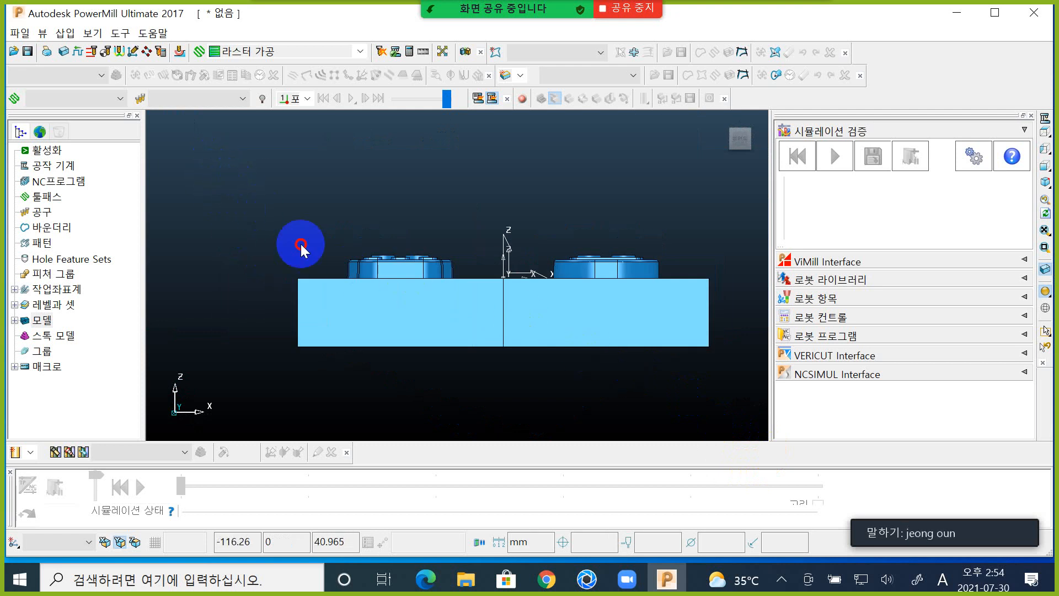
pyautogui.moveTo(237, 184); pyautogui.dragTo(723, 299)
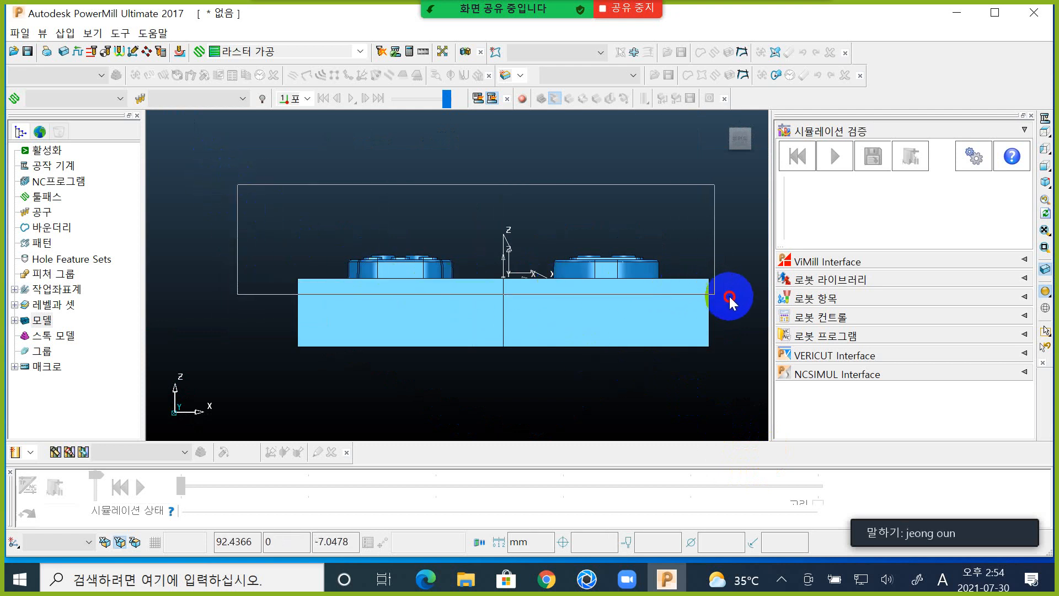
pyautogui.click(739, 300)
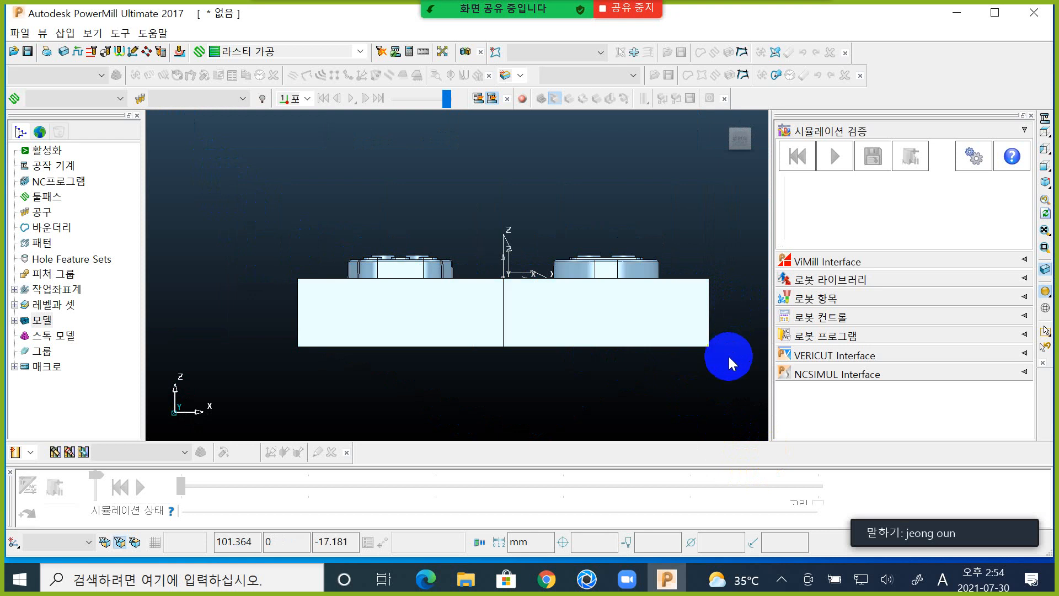
pyautogui.moveTo(685, 422); pyautogui.dragTo(283, 217, button='middle')
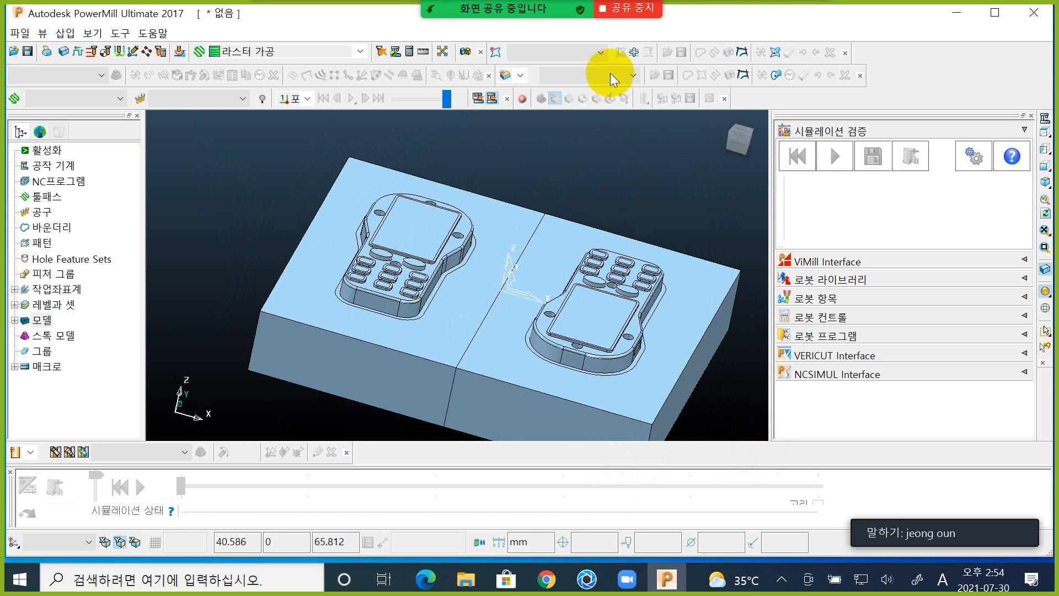
pyautogui.moveTo(609, 70); pyautogui.dragTo(591, 160, button='middle')
pyautogui.moveTo(619, 299); pyautogui.dragTo(474, 203, button='middle')
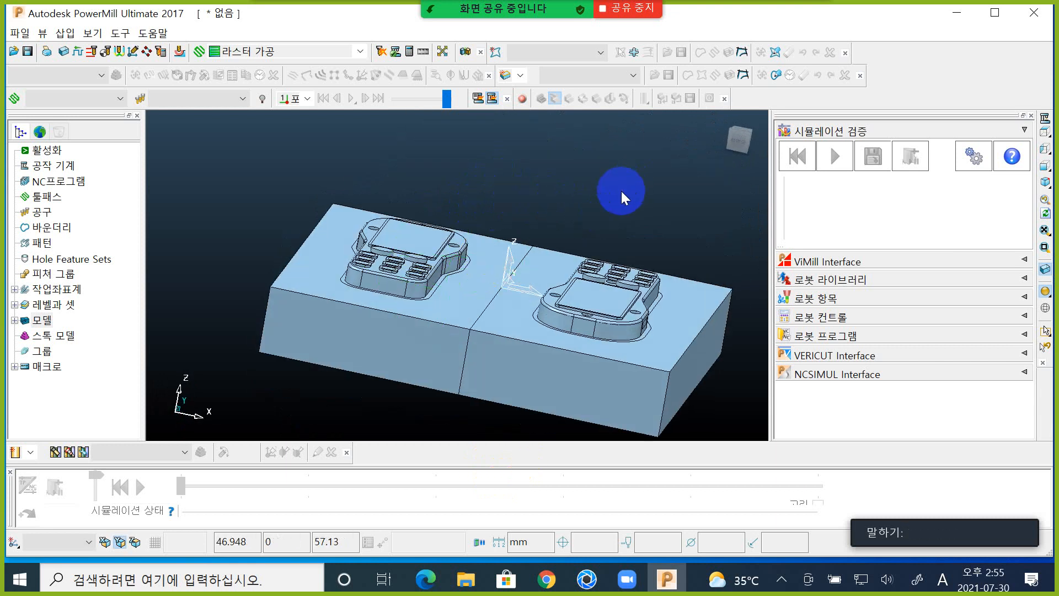
pyautogui.moveTo(621, 192); pyautogui.dragTo(593, 211, button='middle')
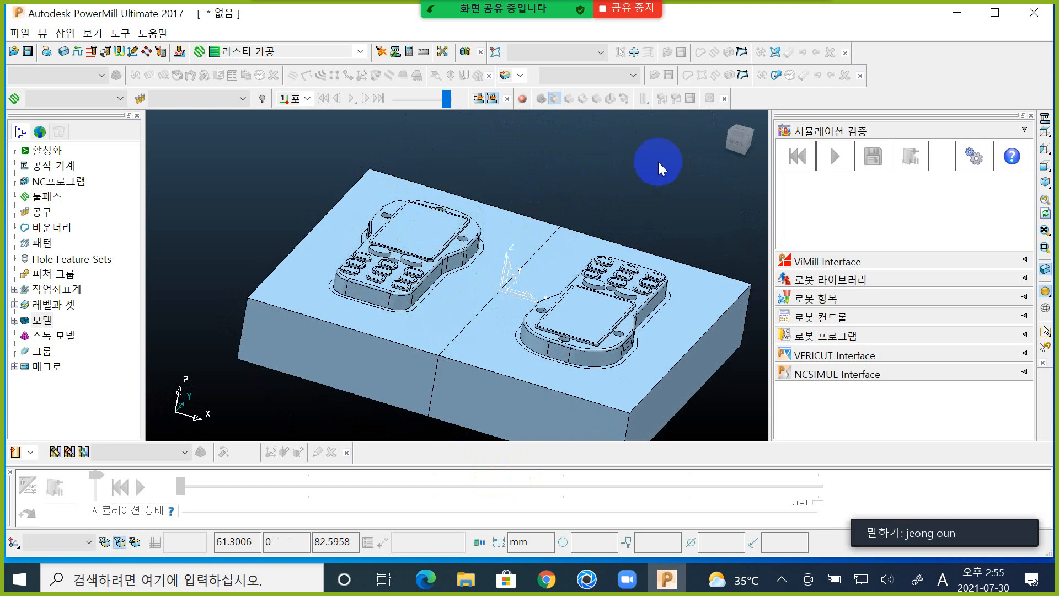
# - Calculate the box block from the whole selected model with the type set to Model (모델), cancelling the block definition
pyautogui.click(64, 51)
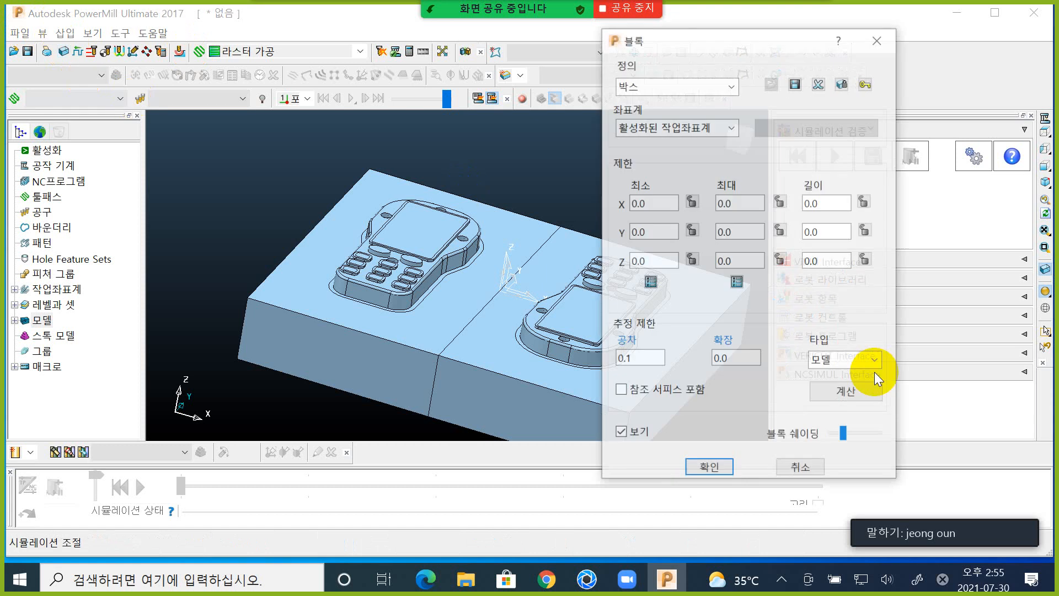
pyautogui.click(847, 392)
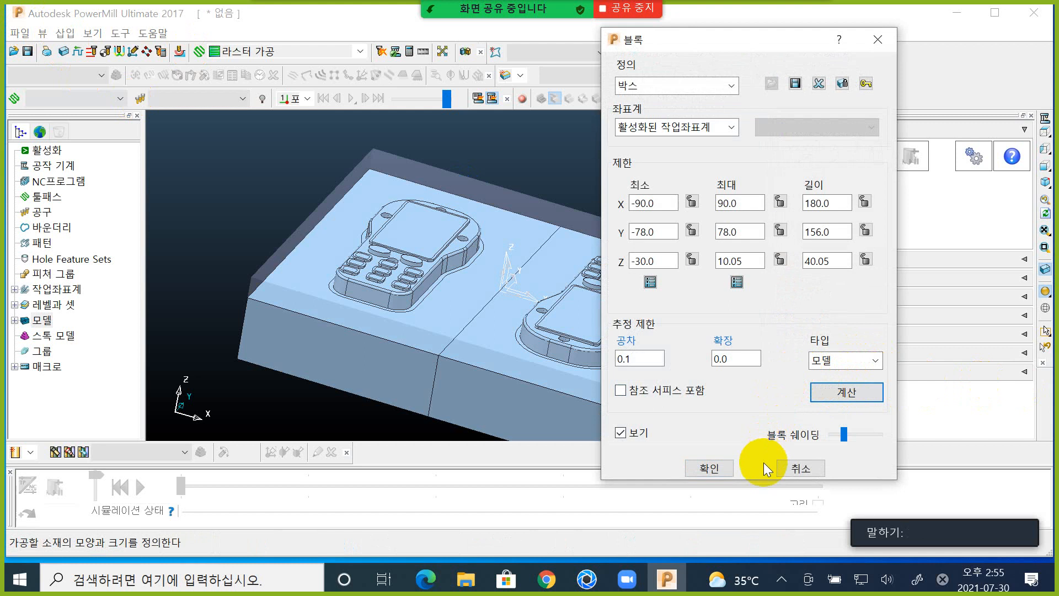
pyautogui.click(787, 466)
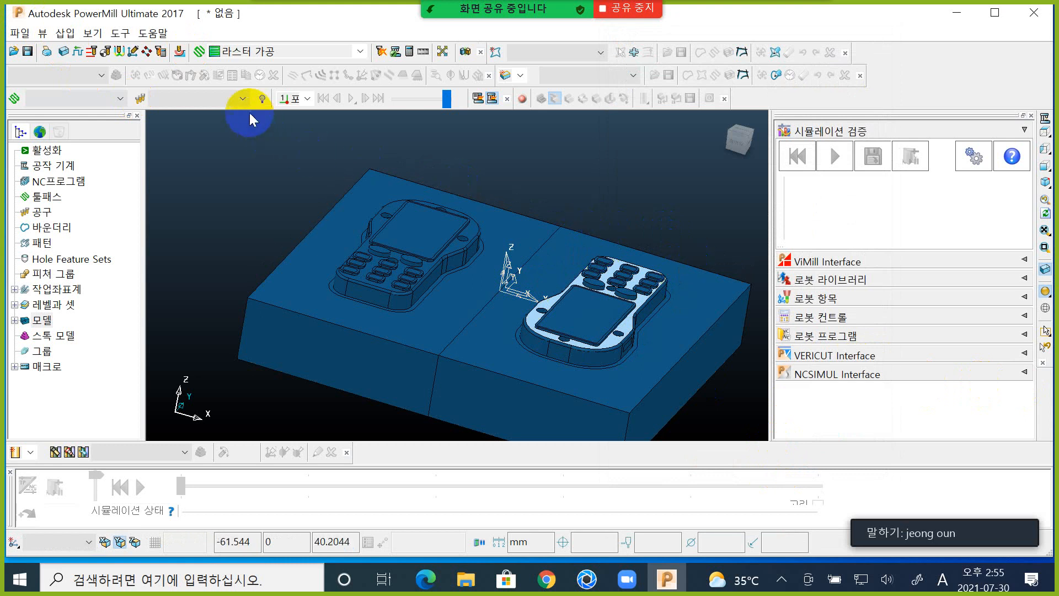
# - Calculate a box block from only the selected top face of the phone core on the +X side
pyautogui.click(65, 52)
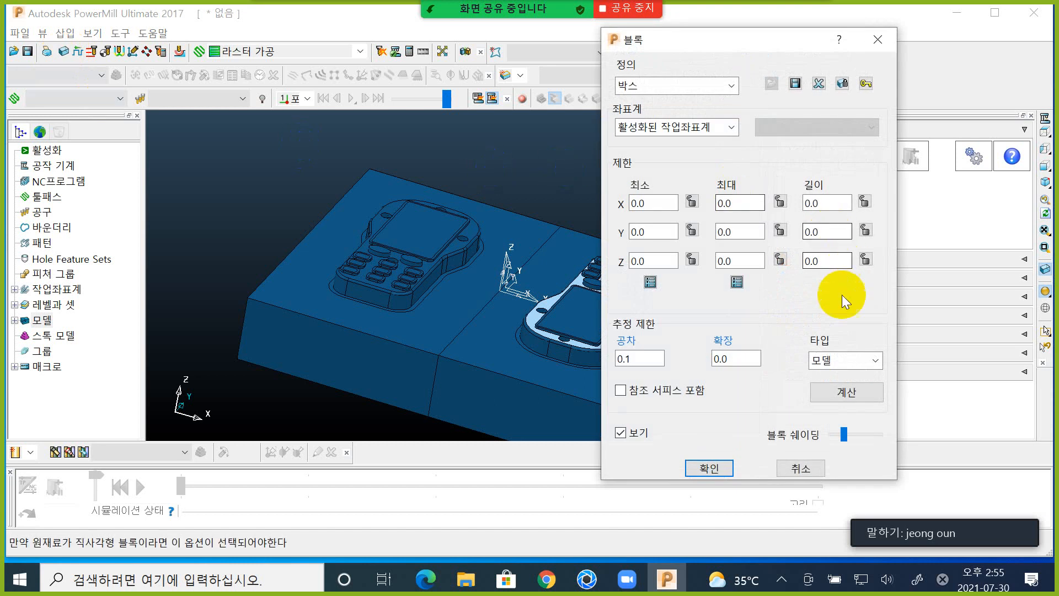
pyautogui.click(838, 395)
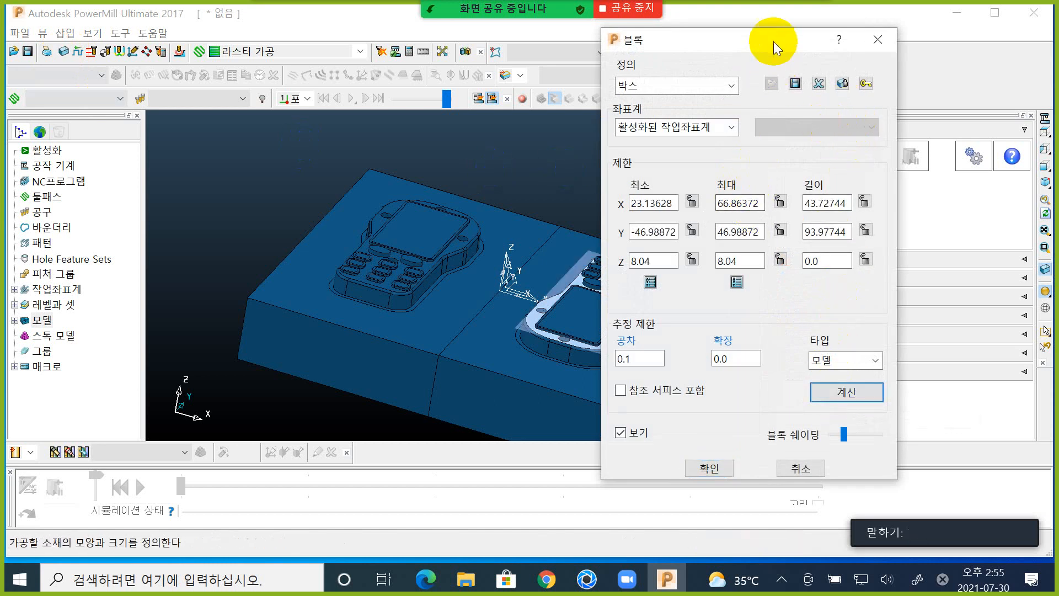
pyautogui.moveTo(773, 37); pyautogui.dragTo(937, 54)
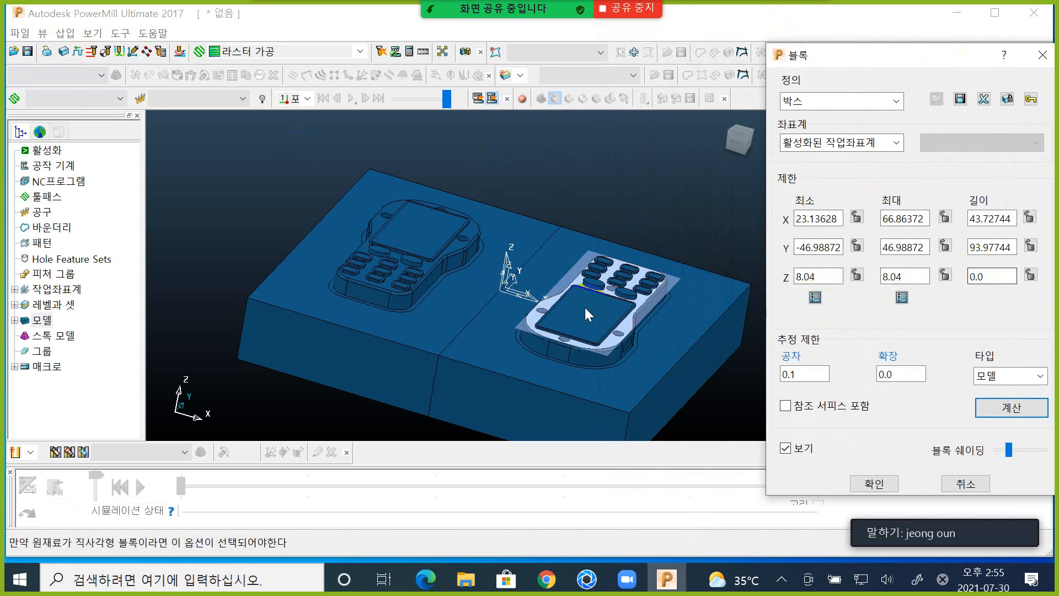
# - Set the block's Z minimum to -10 and Z maximum to 10, inspect it around the phone core, and cancel the block definition
pyautogui.doubleClick(805, 276)
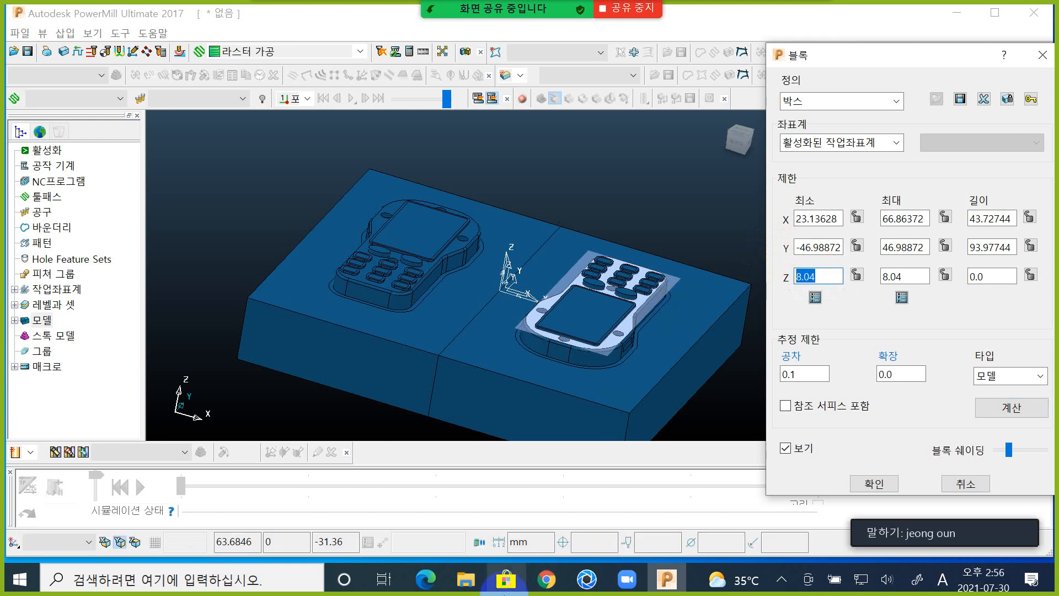
pyautogui.write('10')
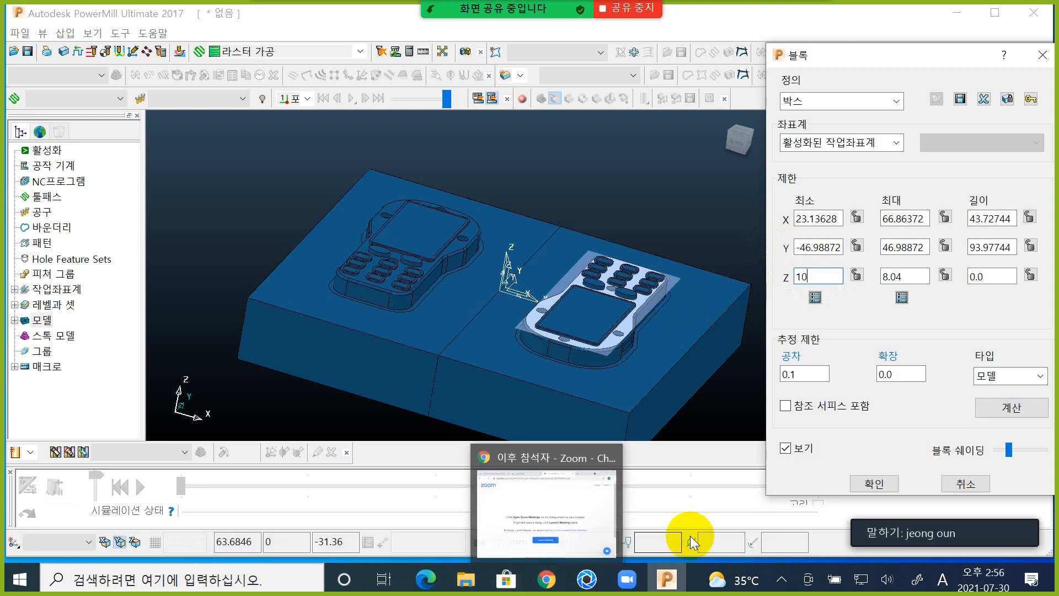
pyautogui.doubleClick(908, 273)
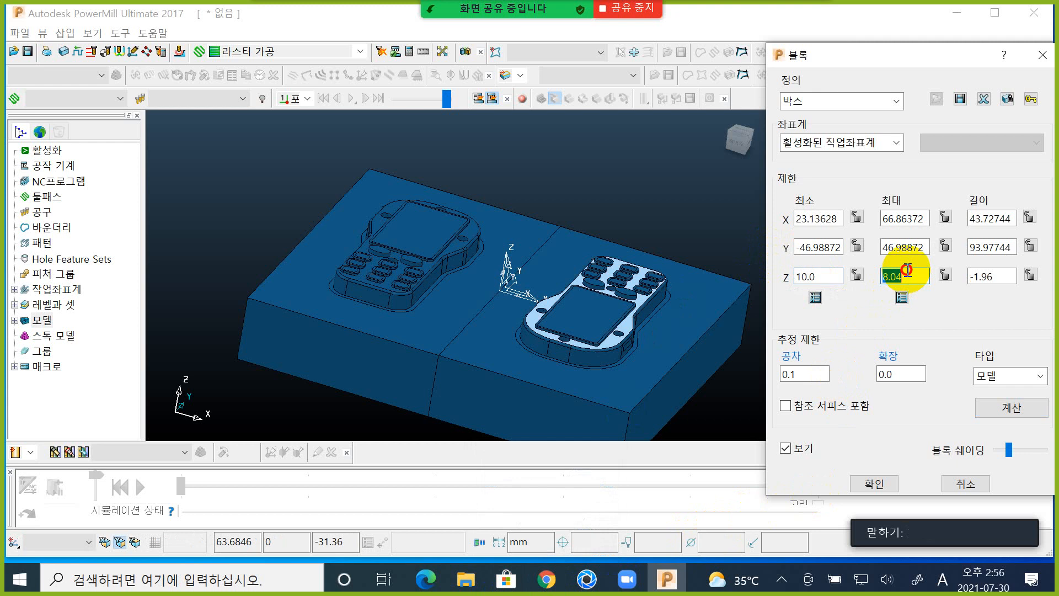
pyautogui.doubleClick(807, 275)
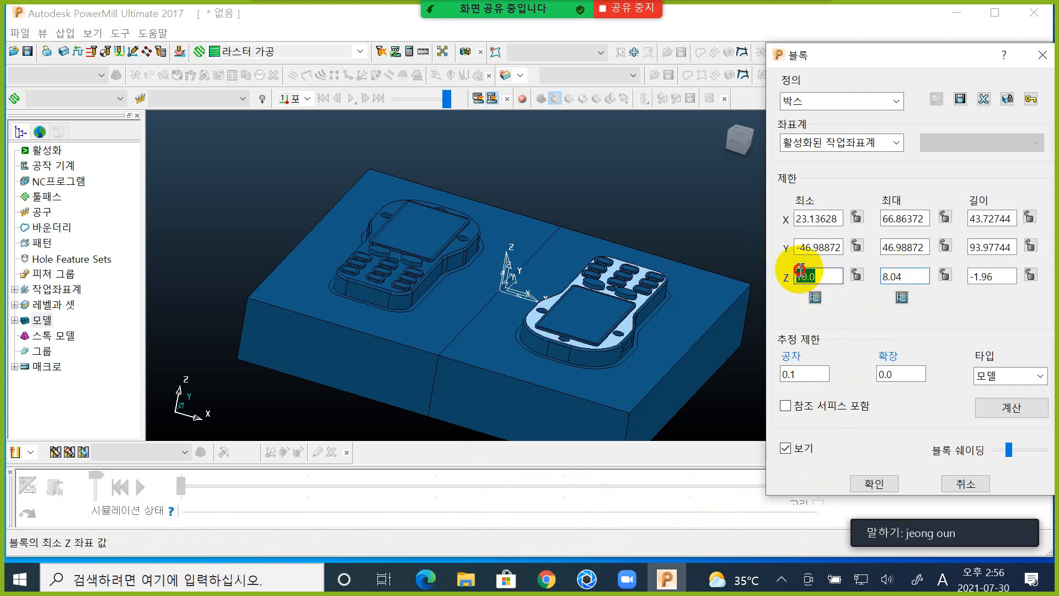
pyautogui.write('-10')
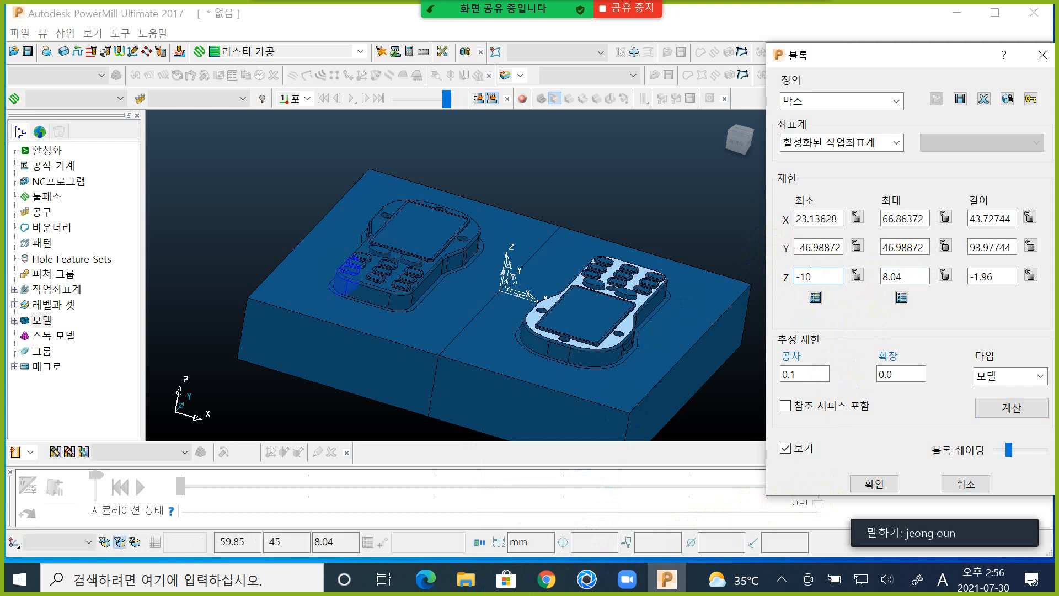
pyautogui.doubleClick(913, 276)
pyautogui.write('10')
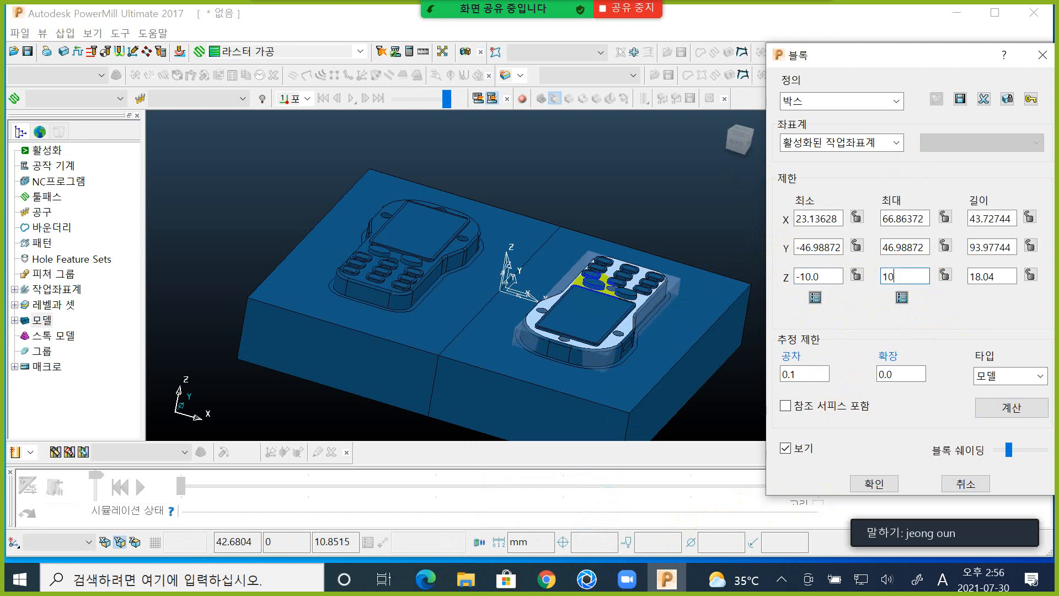
pyautogui.press('Return')
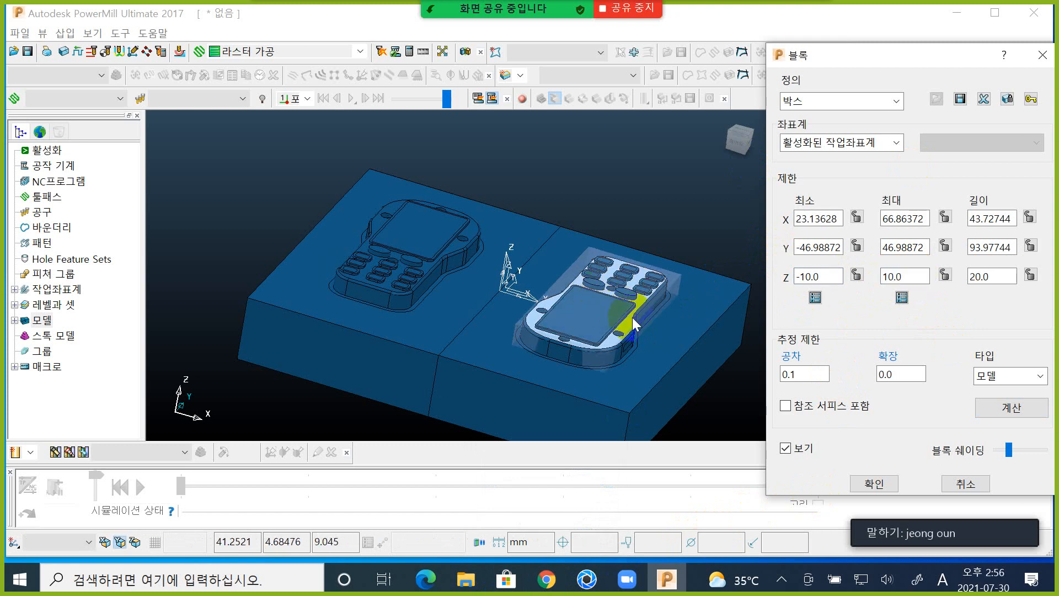
pyautogui.moveTo(604, 353); pyautogui.dragTo(650, 347, button='middle')
pyautogui.click(689, 473)
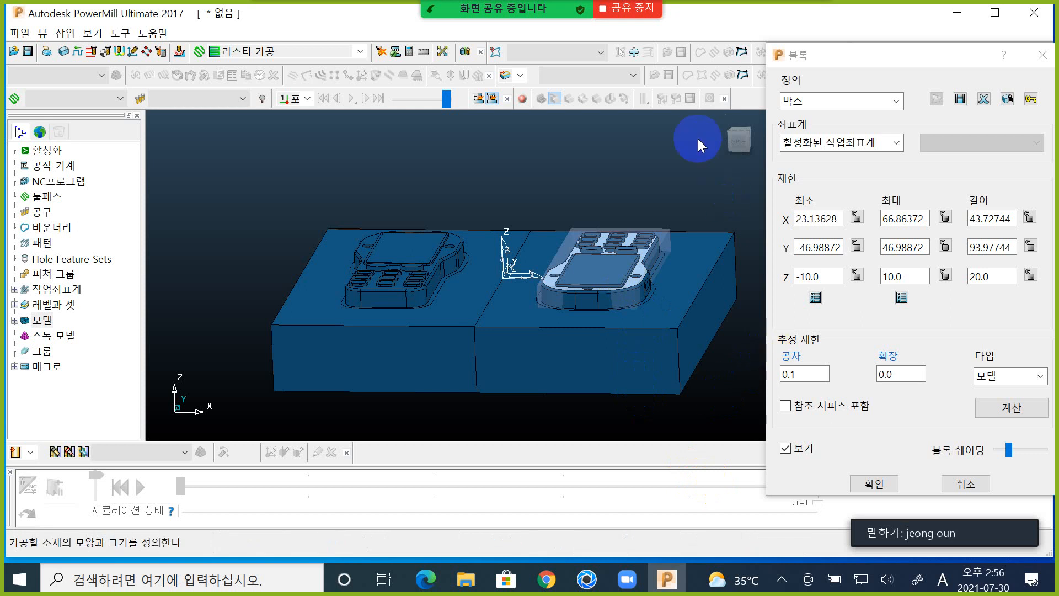
pyautogui.moveTo(670, 185); pyautogui.dragTo(675, 212, button='middle')
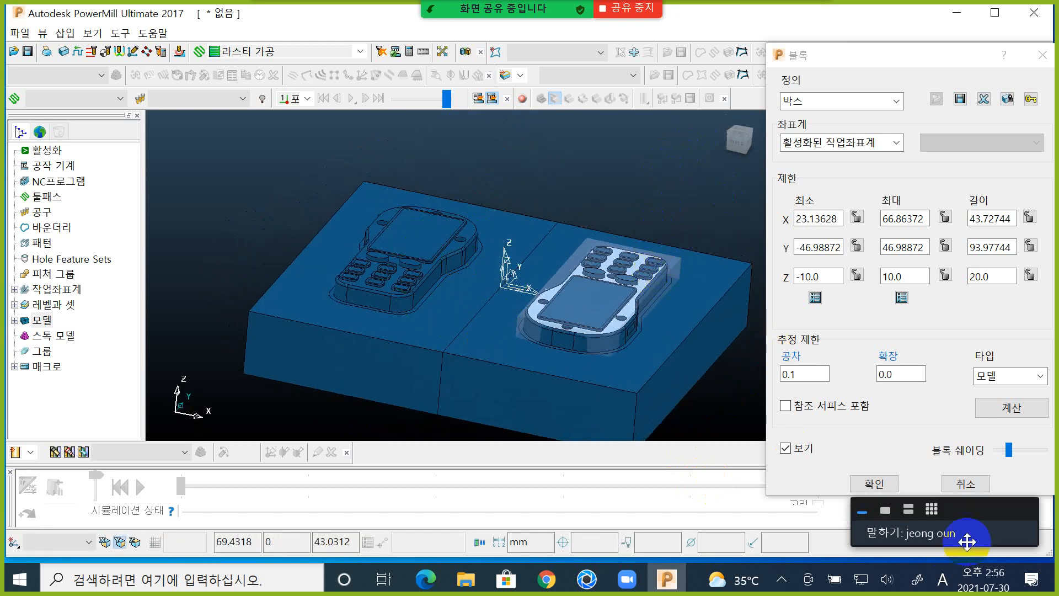
pyautogui.click(972, 491)
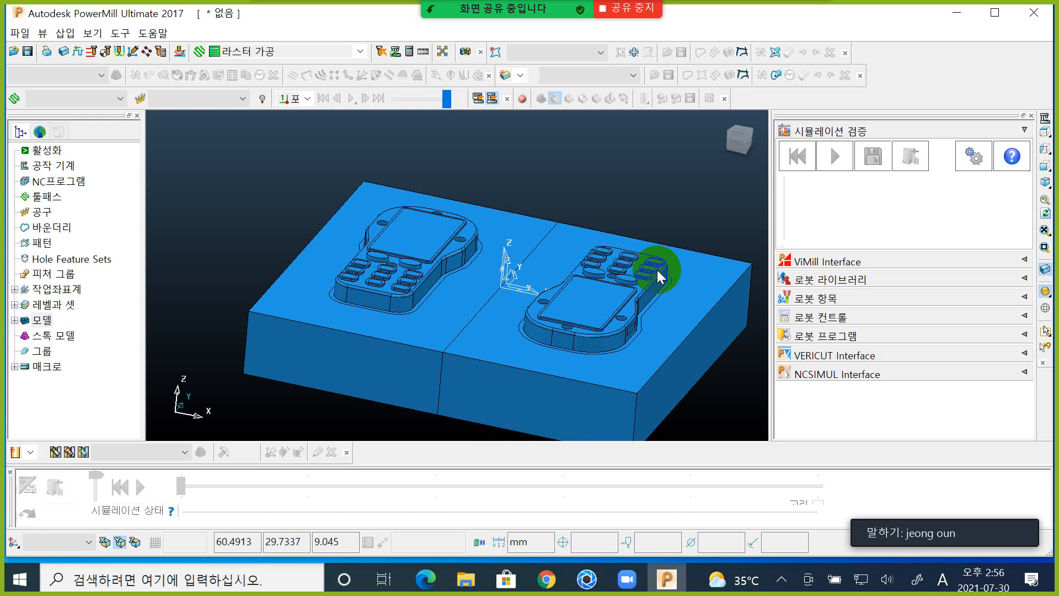
# - Reopen the block definition and calculate the box block around the whole model with type Model (모델)
pyautogui.click(63, 51)
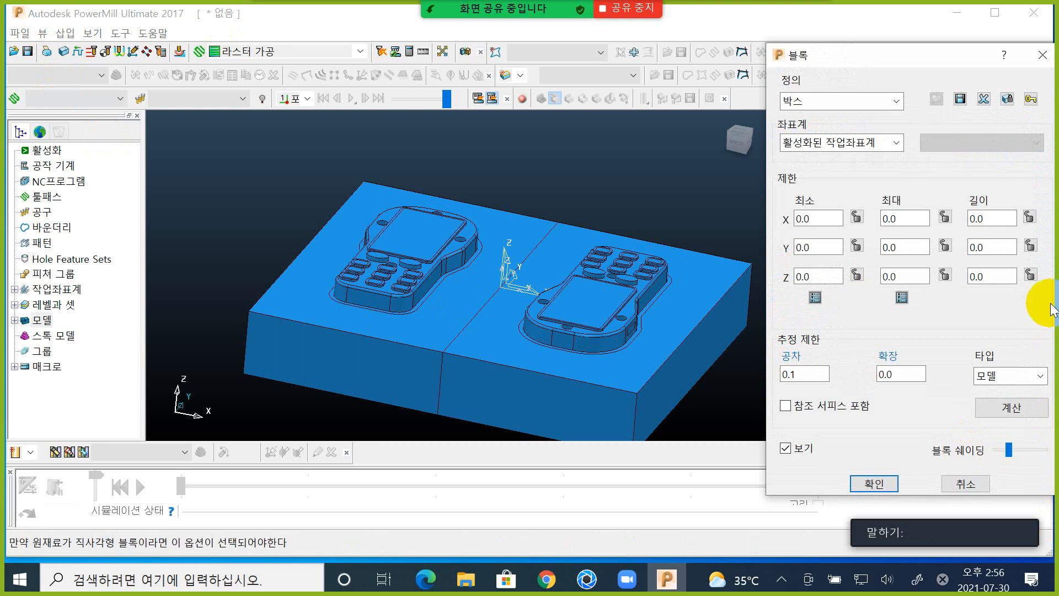
pyautogui.click(1011, 407)
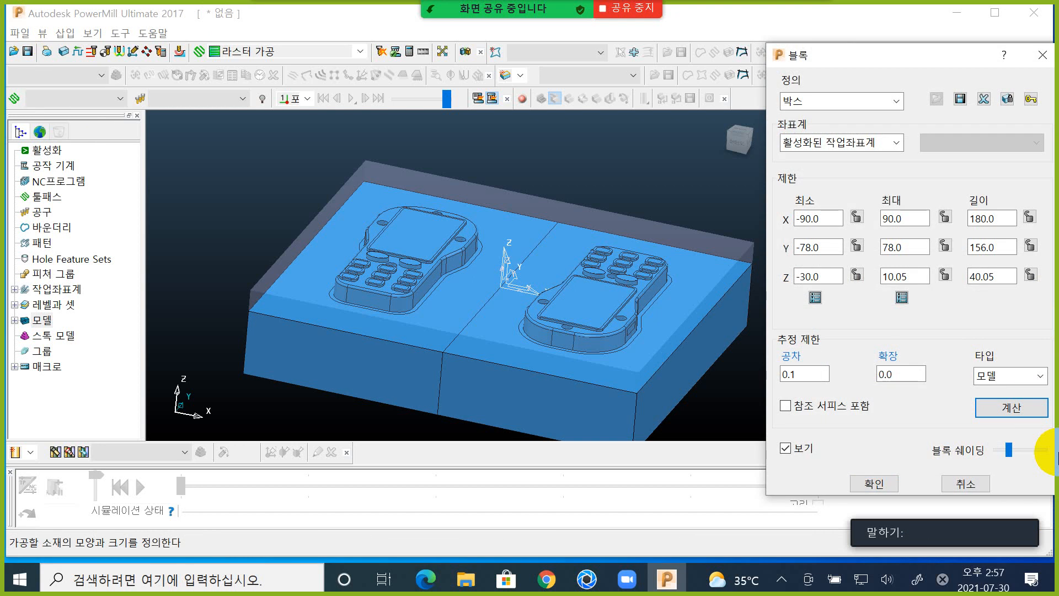
# - Switch to K-Screen Pen, handwrite X + Y + Z with 10 under each letter and +10 beside the X and Y lengths, and exit the pen
pyautogui.click(1058, 452)
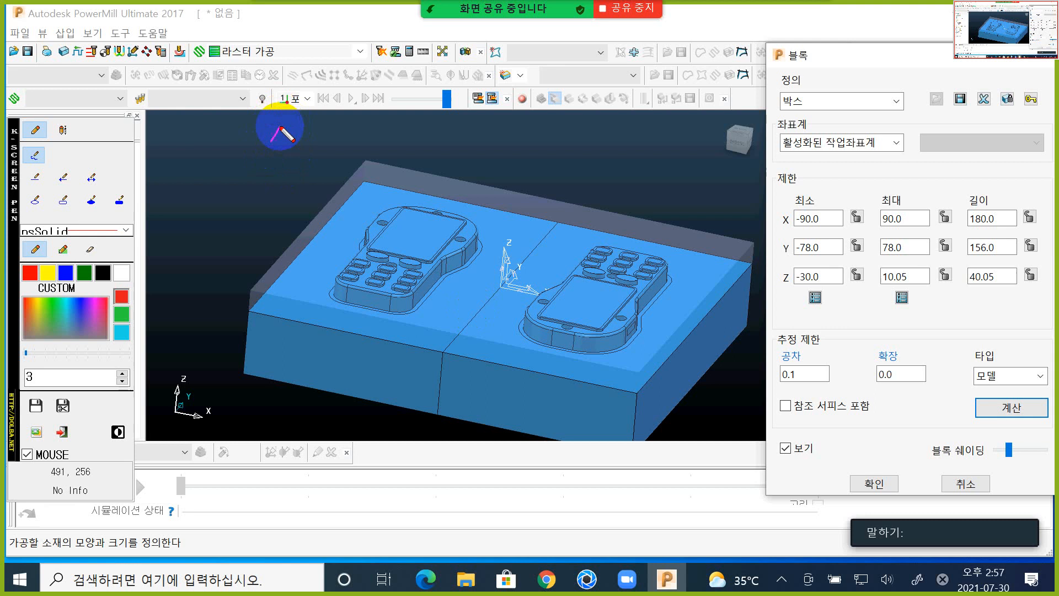
pyautogui.moveTo(280, 126); pyautogui.dragTo(257, 163)
pyautogui.moveTo(265, 138)
pyautogui.mouseDown()
pyautogui.moveTo(275, 175)
pyautogui.moveTo(331, 143)
pyautogui.mouseUp()
pyautogui.moveTo(321, 129); pyautogui.dragTo(315, 178)
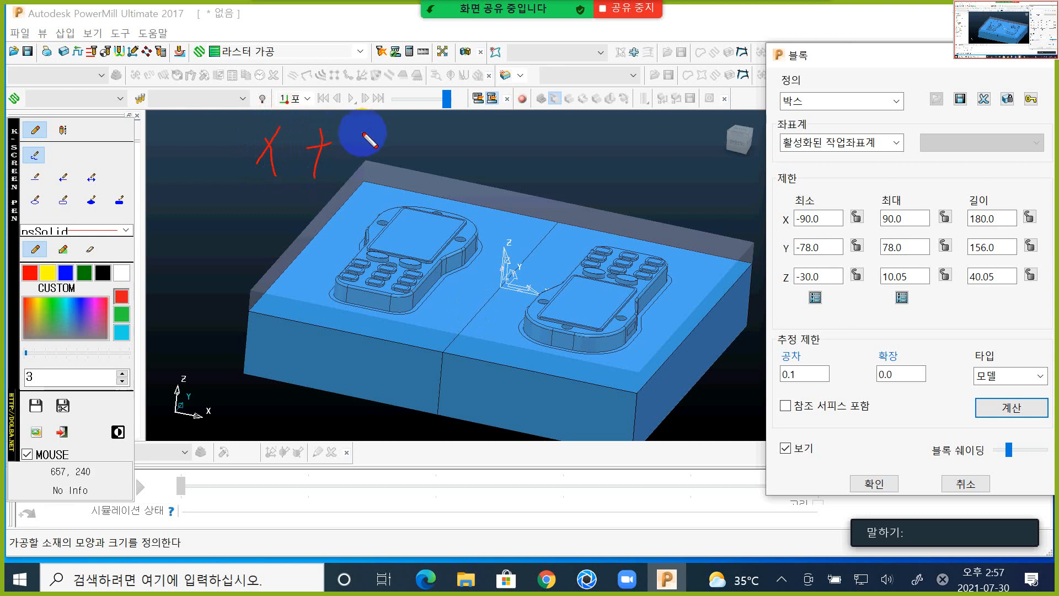
pyautogui.moveTo(359, 131)
pyautogui.mouseDown()
pyautogui.moveTo(375, 144)
pyautogui.moveTo(375, 187)
pyautogui.mouseUp()
pyautogui.moveTo(407, 152)
pyautogui.mouseDown()
pyautogui.moveTo(432, 148)
pyautogui.moveTo(422, 187)
pyautogui.mouseUp()
pyautogui.moveTo(455, 130); pyautogui.dragTo(488, 163)
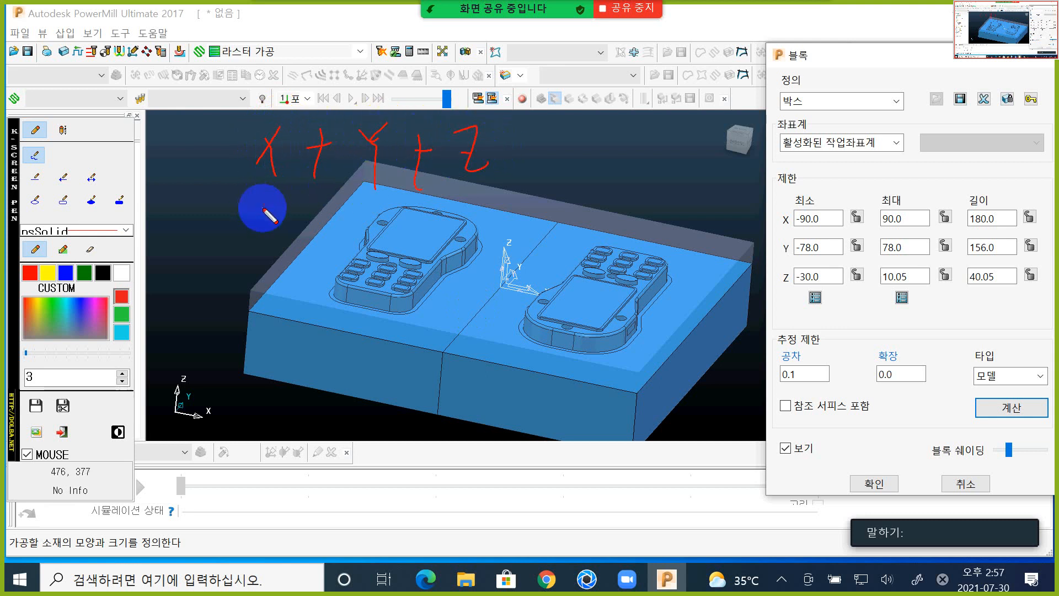
pyautogui.moveTo(265, 208); pyautogui.dragTo(265, 236)
pyautogui.moveTo(276, 210); pyautogui.dragTo(277, 227)
pyautogui.moveTo(357, 214); pyautogui.dragTo(357, 241)
pyautogui.moveTo(377, 217); pyautogui.dragTo(376, 220)
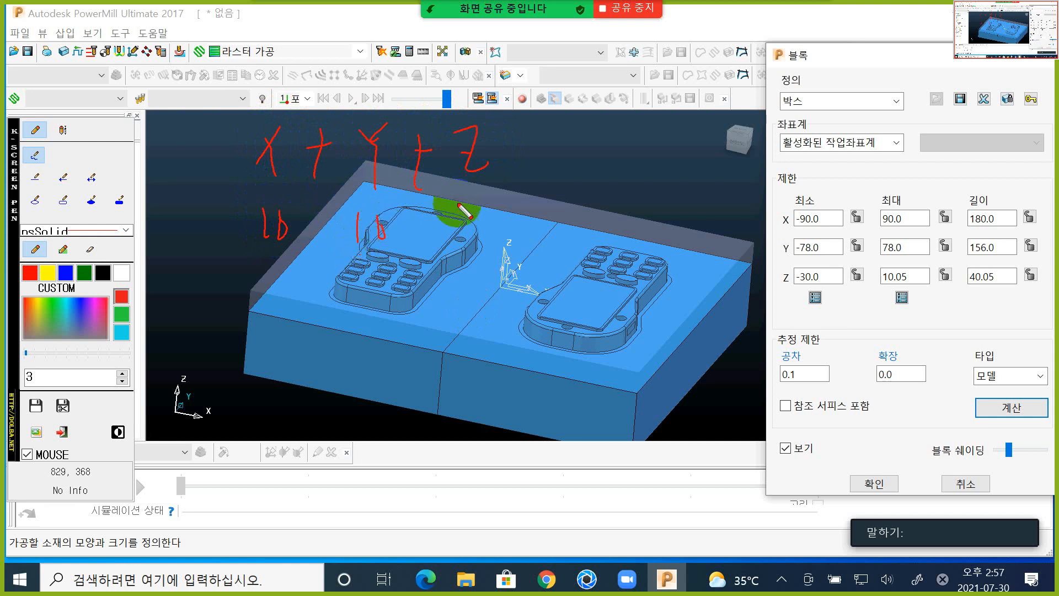
pyautogui.moveTo(457, 203); pyautogui.dragTo(465, 230)
pyautogui.moveTo(468, 202); pyautogui.dragTo(483, 208)
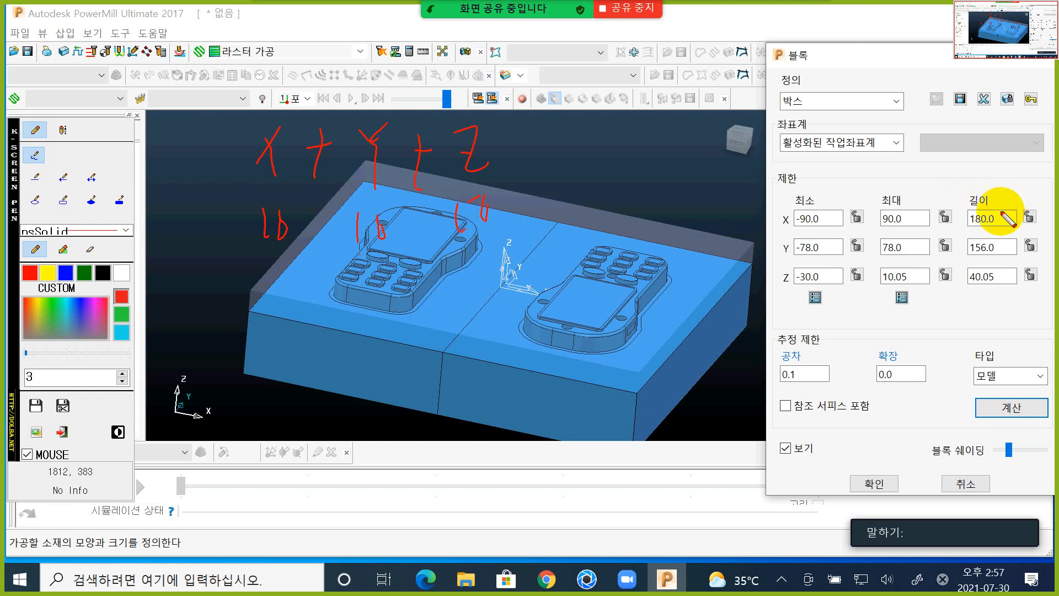
pyautogui.moveTo(1002, 209)
pyautogui.mouseDown()
pyautogui.moveTo(1008, 241)
pyautogui.moveTo(1040, 222)
pyautogui.moveTo(1007, 263)
pyautogui.moveTo(1031, 239)
pyautogui.mouseUp()
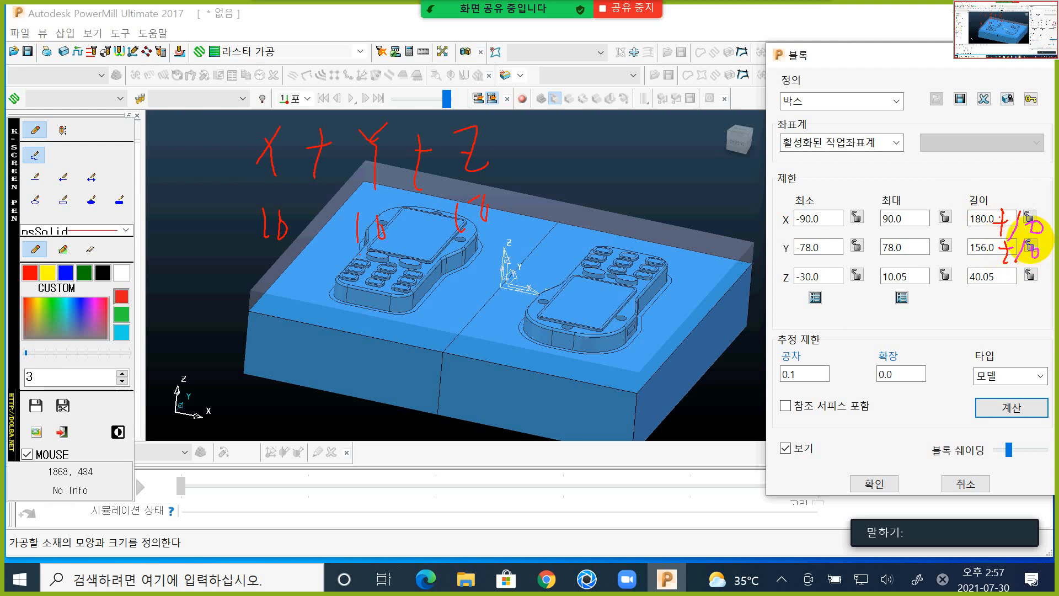
pyautogui.press('Escape')
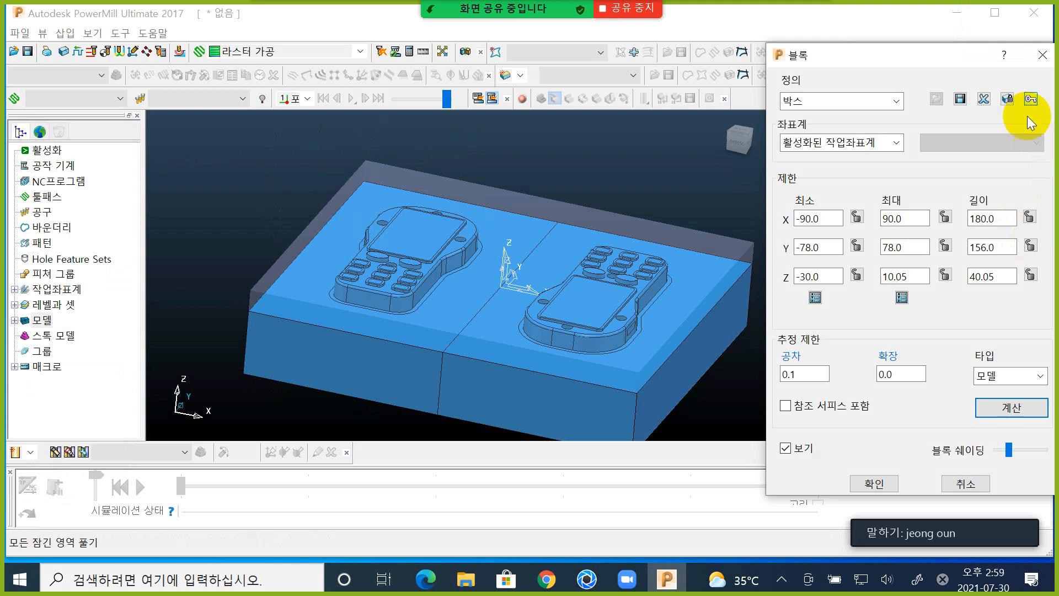
# - Add 10 mm to the block's X length, making it 190 mm, and lock that length
pyautogui.click(1001, 220)
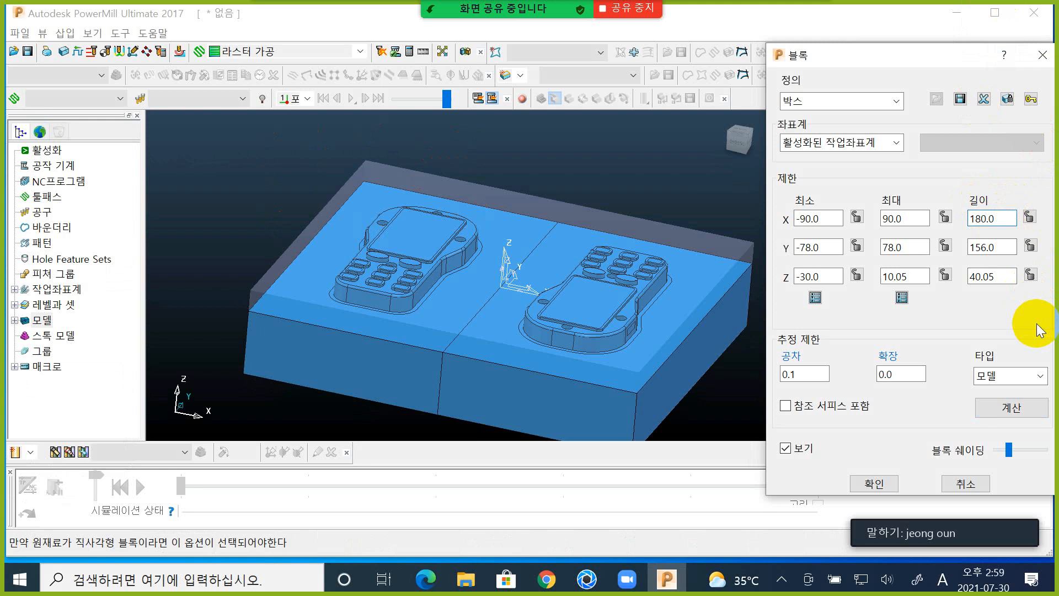
pyautogui.write('+10')
pyautogui.press('Return')
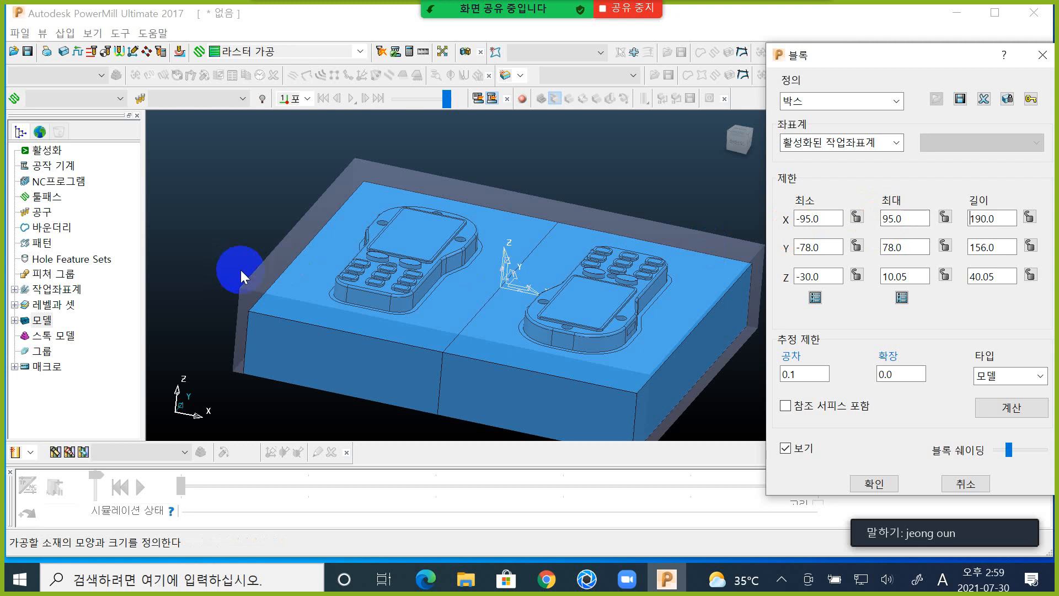
pyautogui.click(1029, 217)
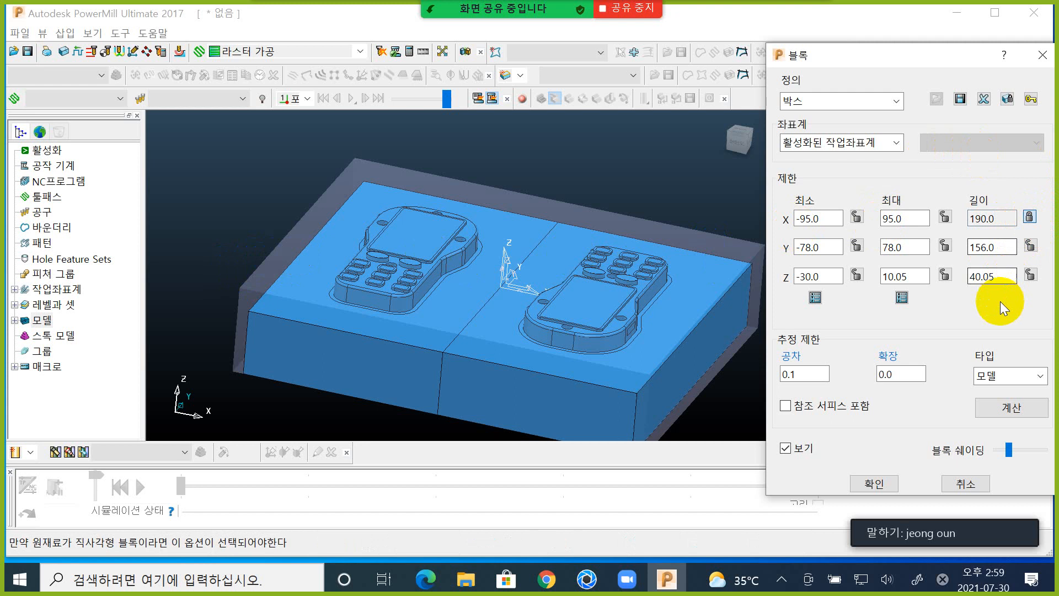
# - Lock the block's X minimum and X maximum limits
pyautogui.click(856, 216)
pyautogui.click(944, 217)
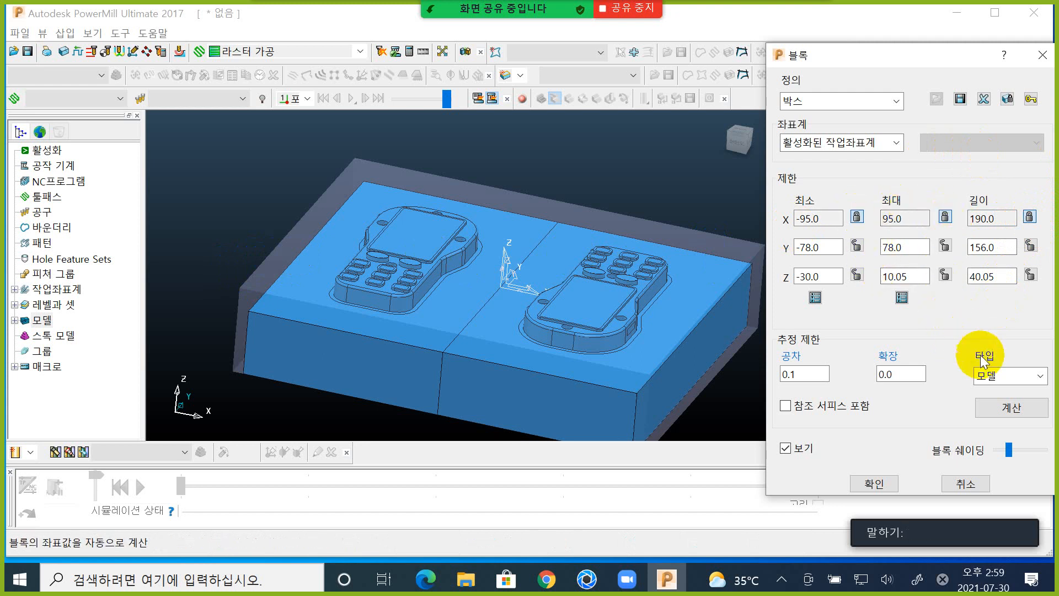
pyautogui.scroll(5, 609, 283)
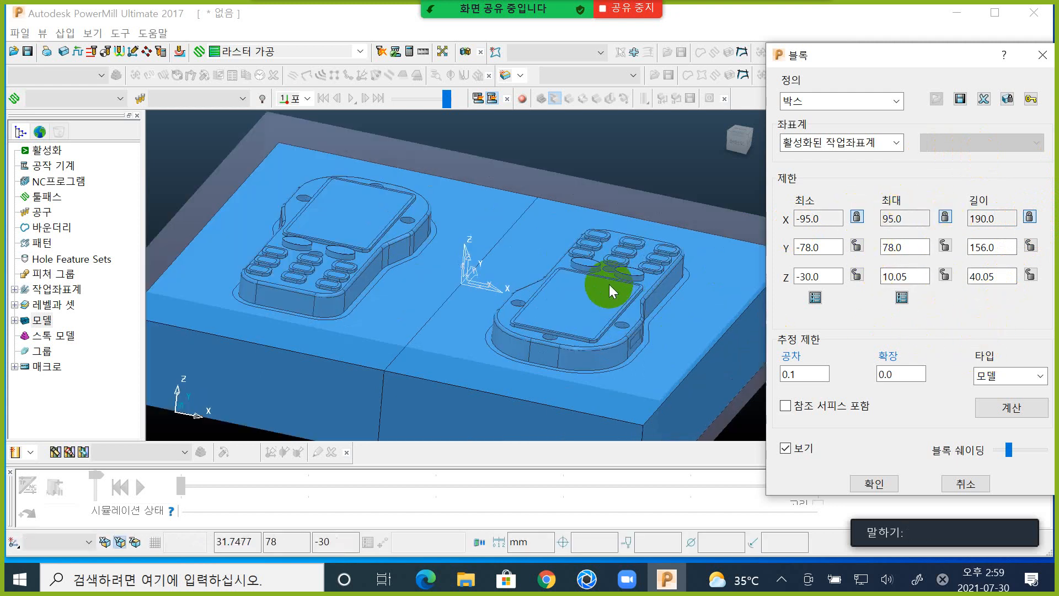
pyautogui.scroll(-5, 590, 220)
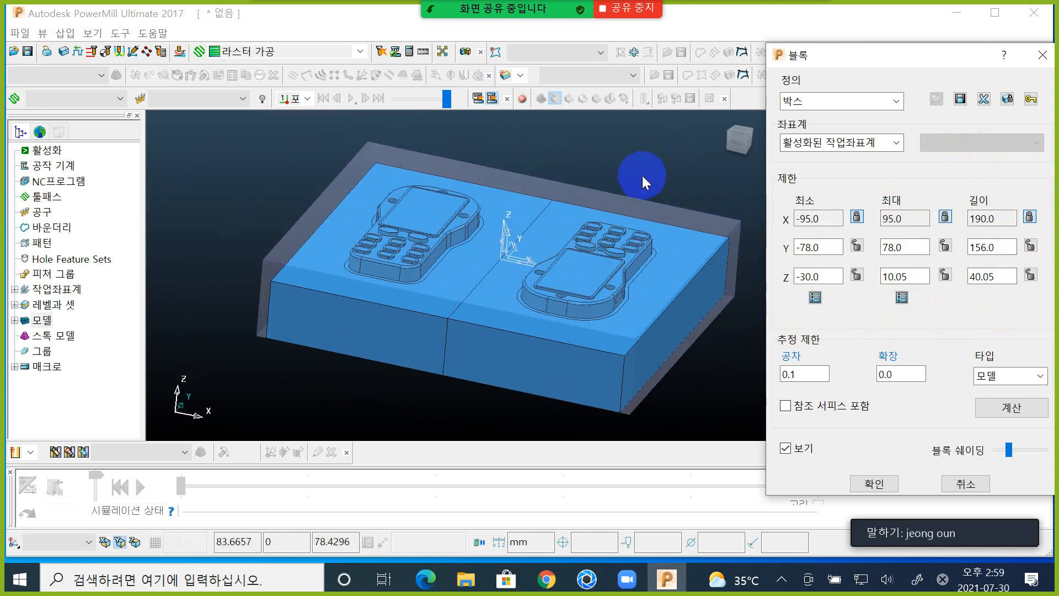
pyautogui.moveTo(642, 175); pyautogui.dragTo(555, 214, button='middle')
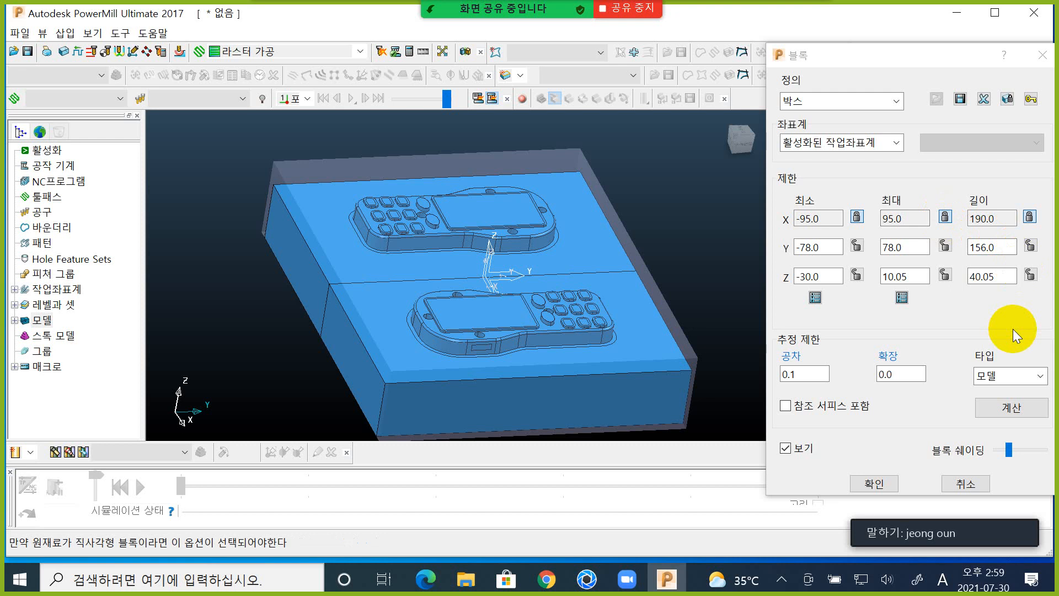
# - Set the block's Y length to 170 and lock the Y length, minimum and maximum
pyautogui.doubleClick(1011, 252)
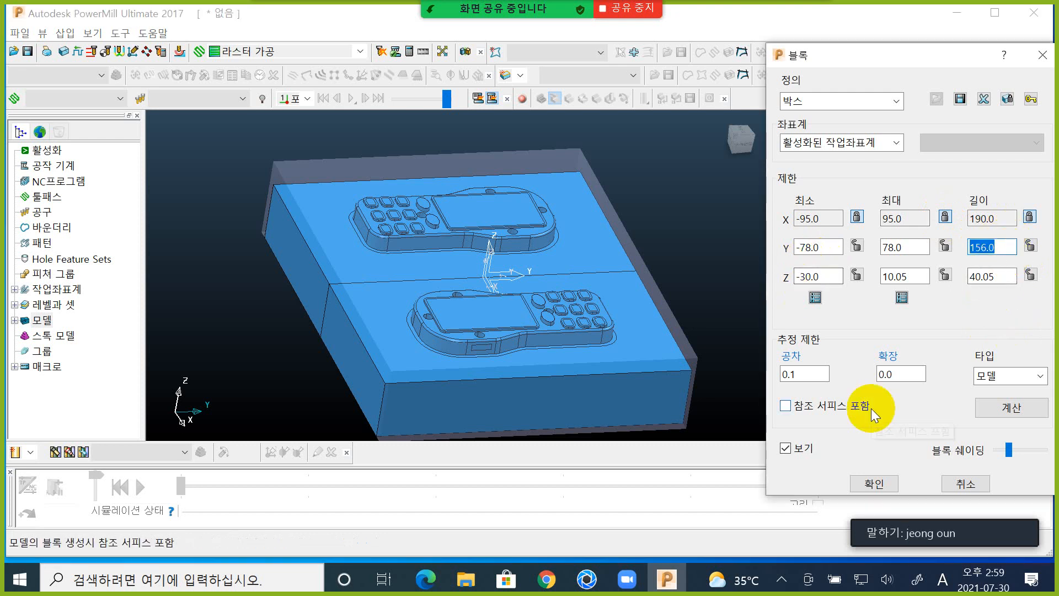
pyautogui.write('170')
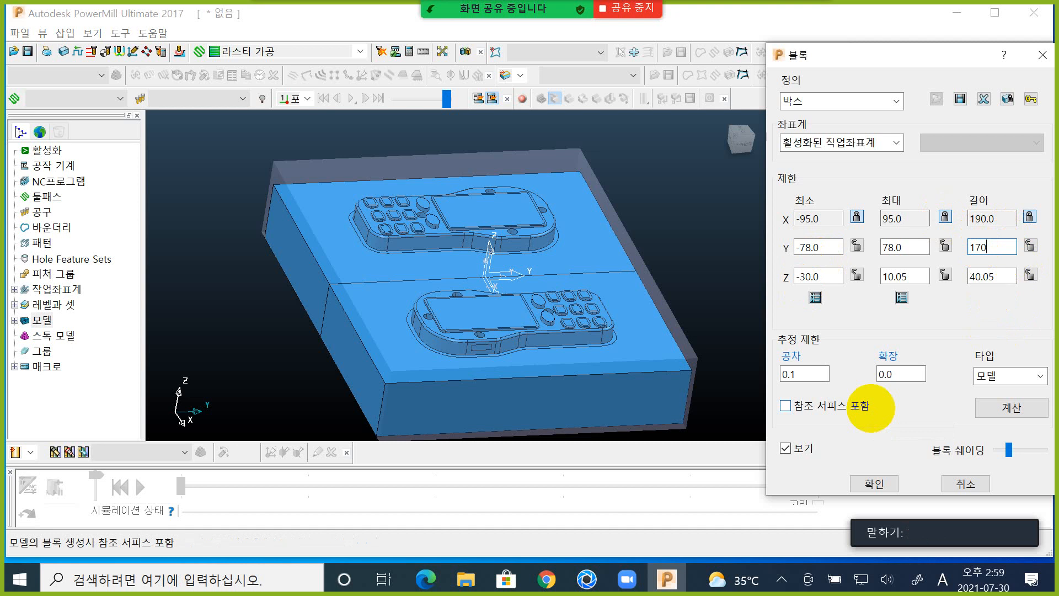
pyautogui.press('Return')
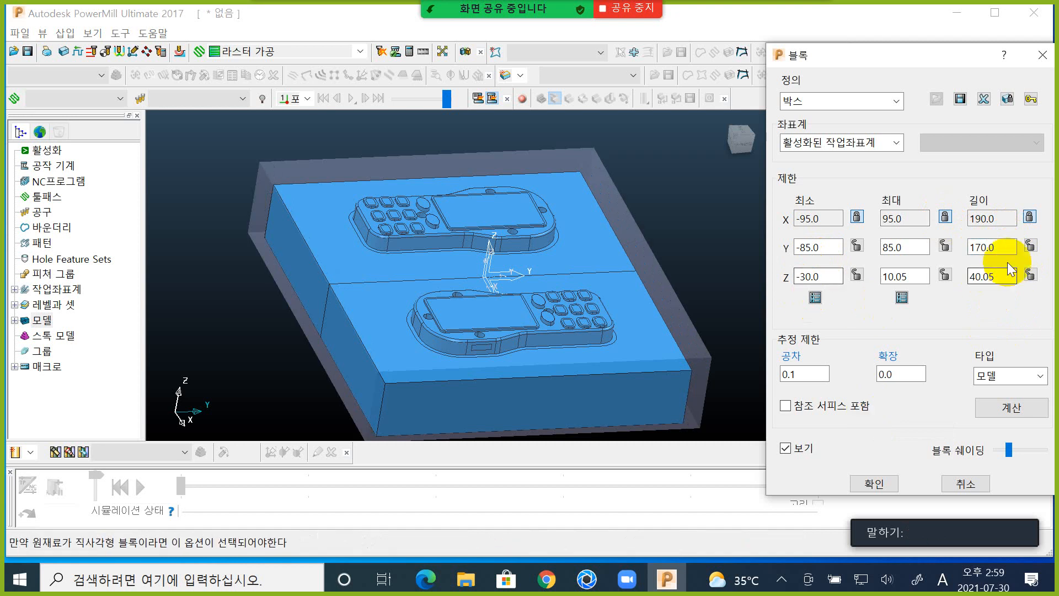
pyautogui.click(1029, 247)
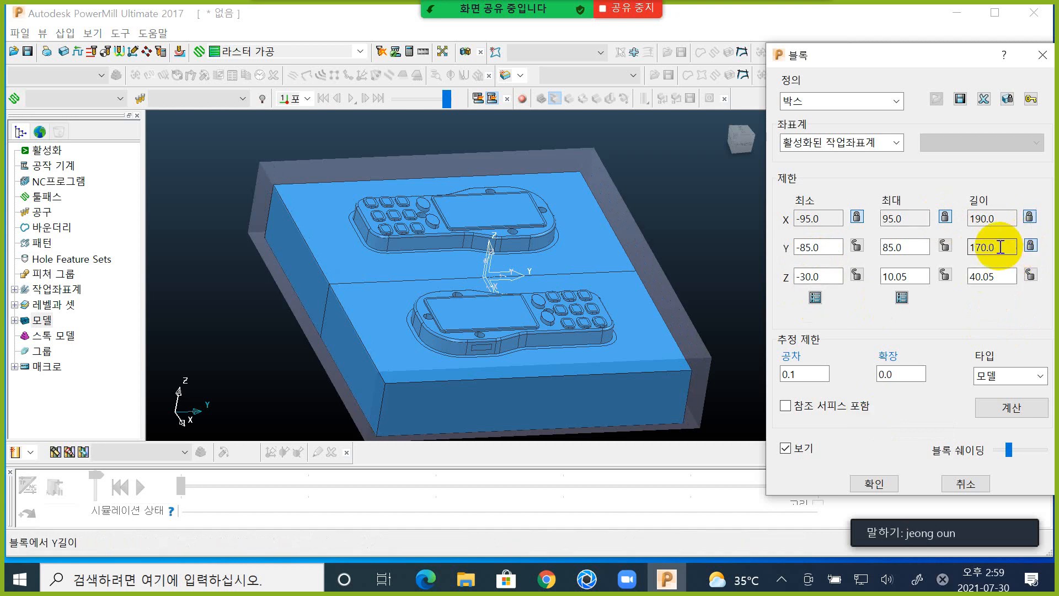
pyautogui.click(944, 245)
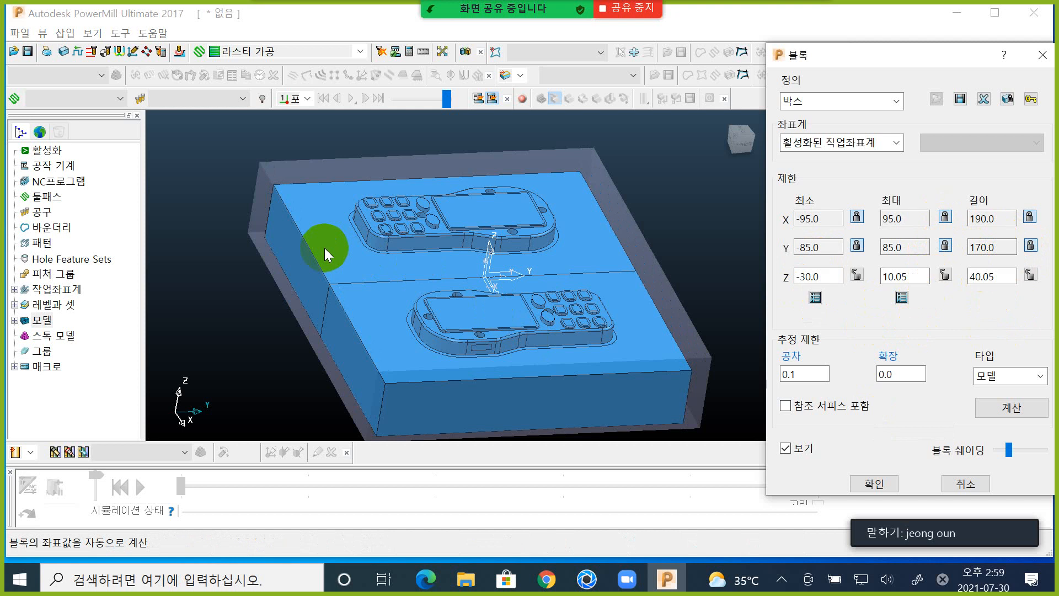
# - Inspect the enlarged block around the phone core from several angles, ending in the front view
pyautogui.moveTo(324, 255); pyautogui.dragTo(399, 10, button='middle')
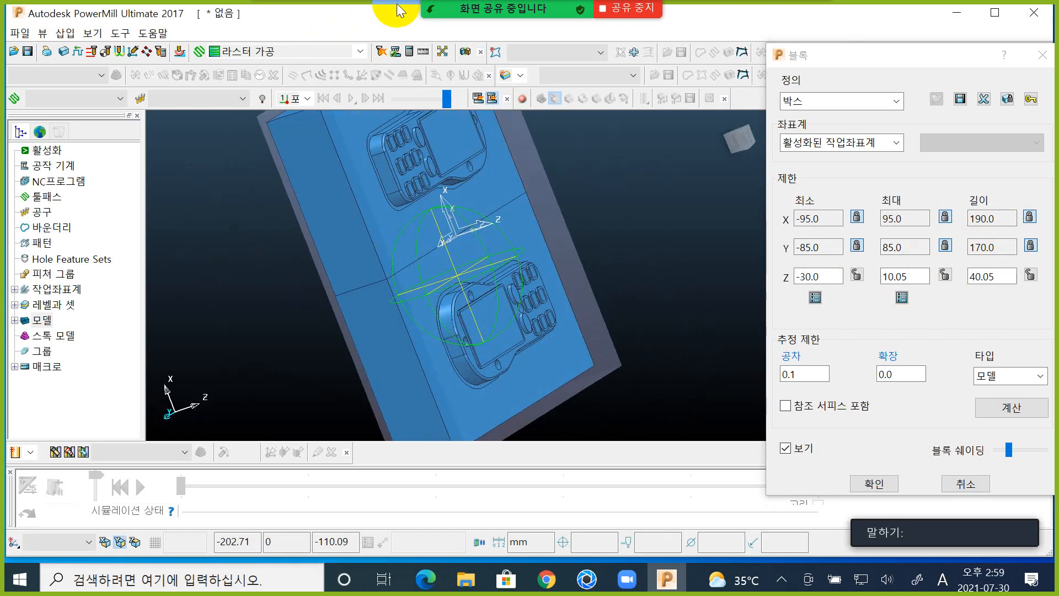
pyautogui.moveTo(359, 121); pyautogui.dragTo(221, 165, button='middle')
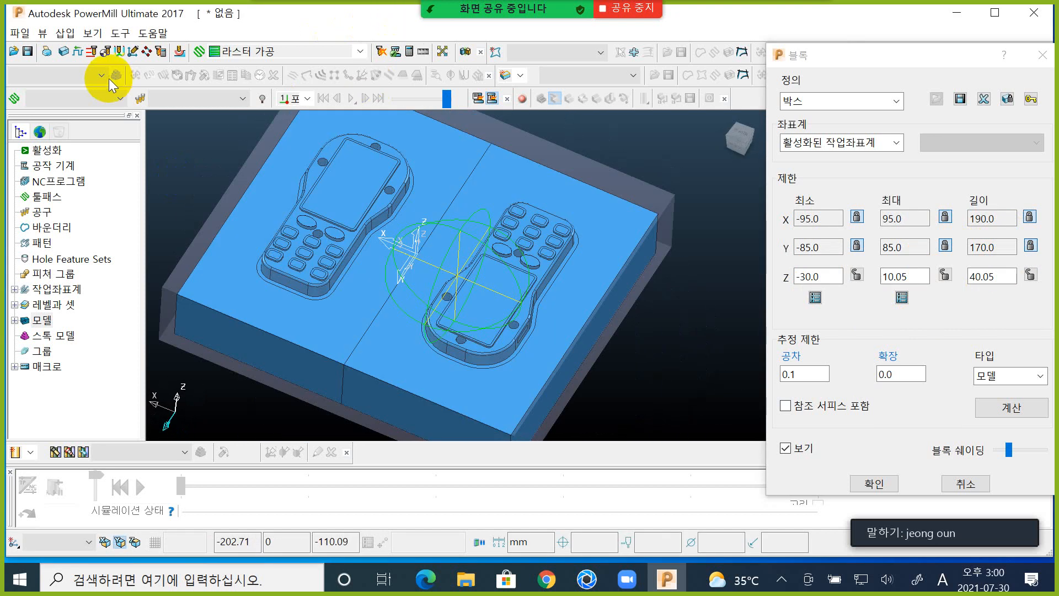
pyautogui.moveTo(109, 80); pyautogui.dragTo(214, 26, button='middle')
pyautogui.moveTo(668, 254); pyautogui.dragTo(624, 216, button='middle')
pyautogui.moveTo(400, 283); pyautogui.dragTo(580, 268, button='middle')
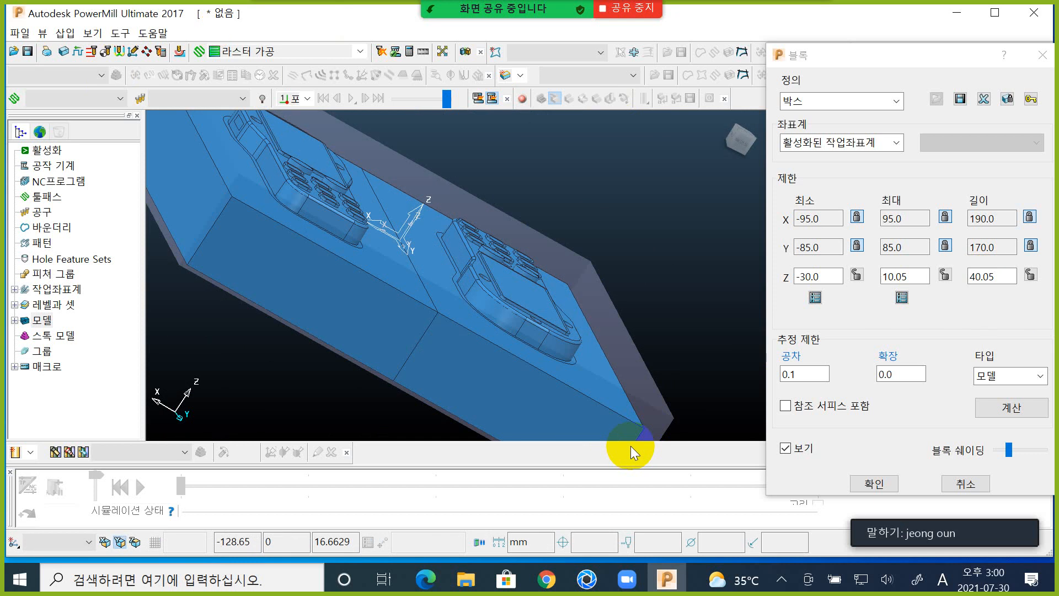
pyautogui.moveTo(727, 263); pyautogui.dragTo(759, 190, button='middle')
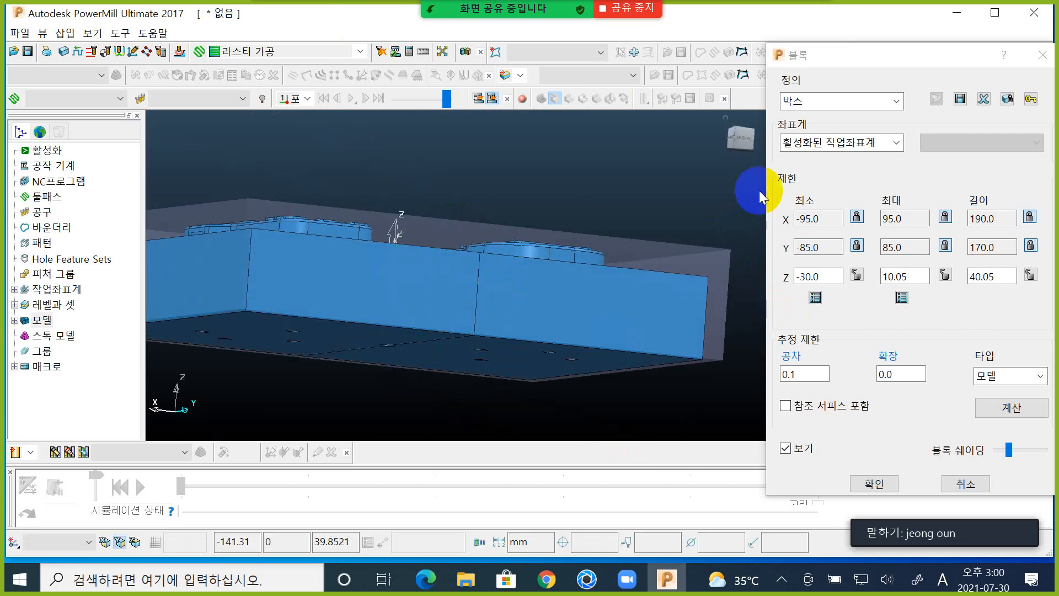
pyautogui.moveTo(576, 203); pyautogui.dragTo(565, 253, button='middle')
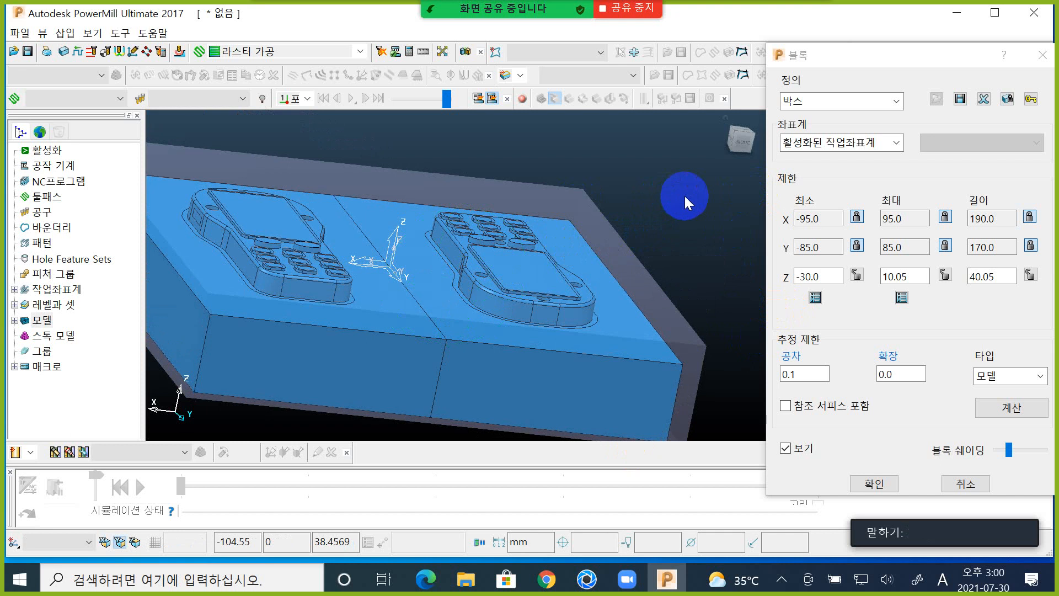
pyautogui.hotkey('ctrl', '2')
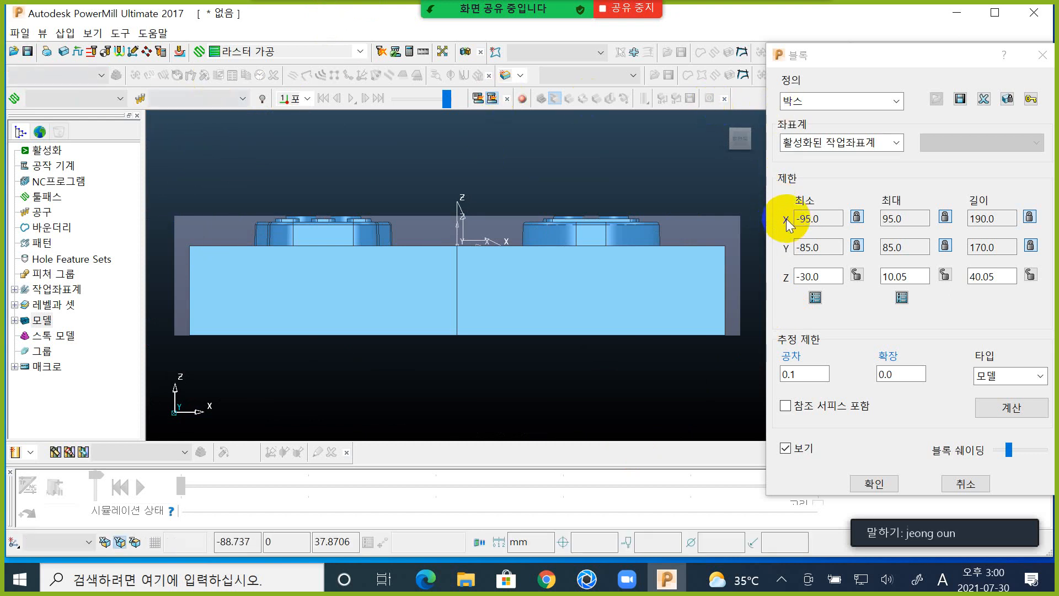
# - Switch to K-Screen Pen and draw a red rectangle above the block, a green one directly beneath it and a blue one below that
pyautogui.press('F12')
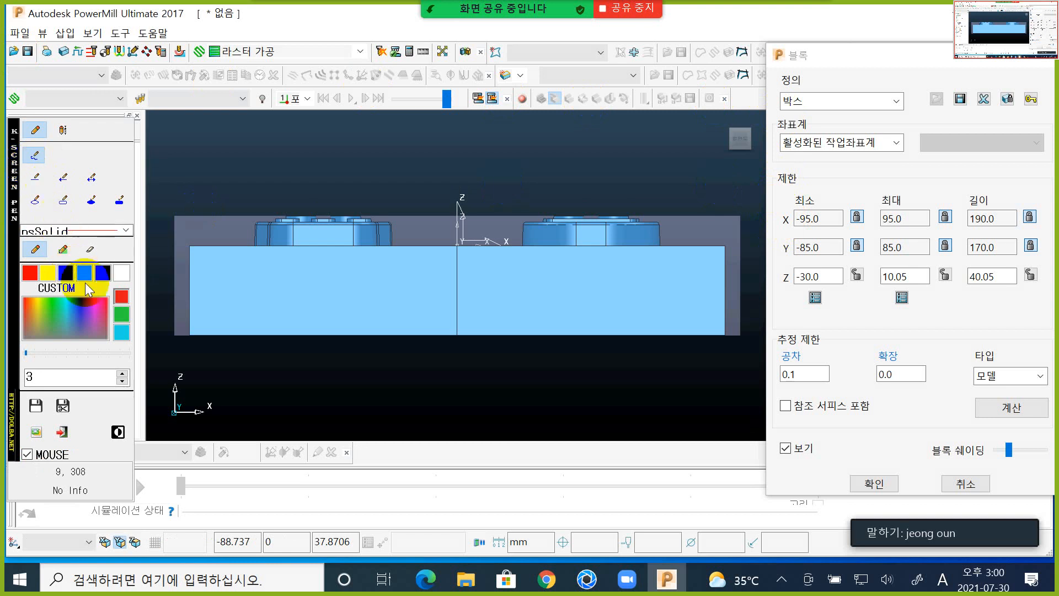
pyautogui.click(63, 199)
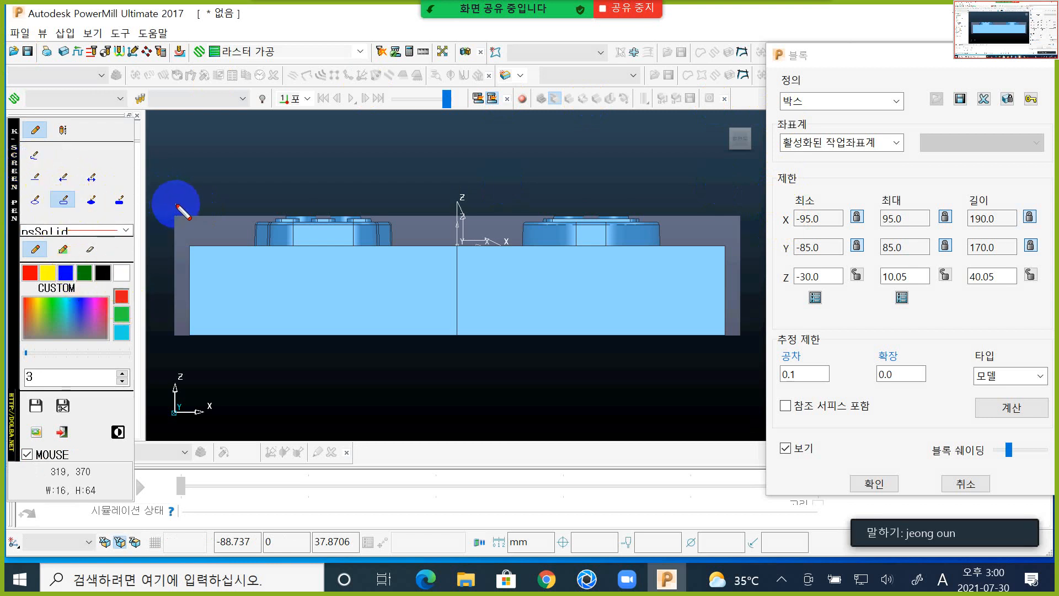
pyautogui.moveTo(173, 199); pyautogui.dragTo(739, 218)
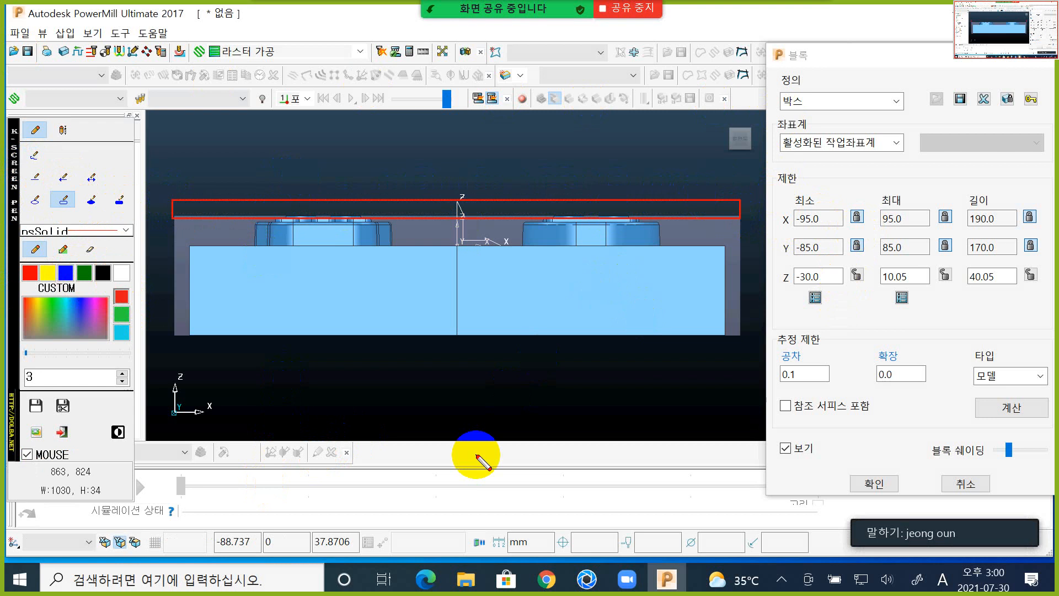
pyautogui.click(96, 302)
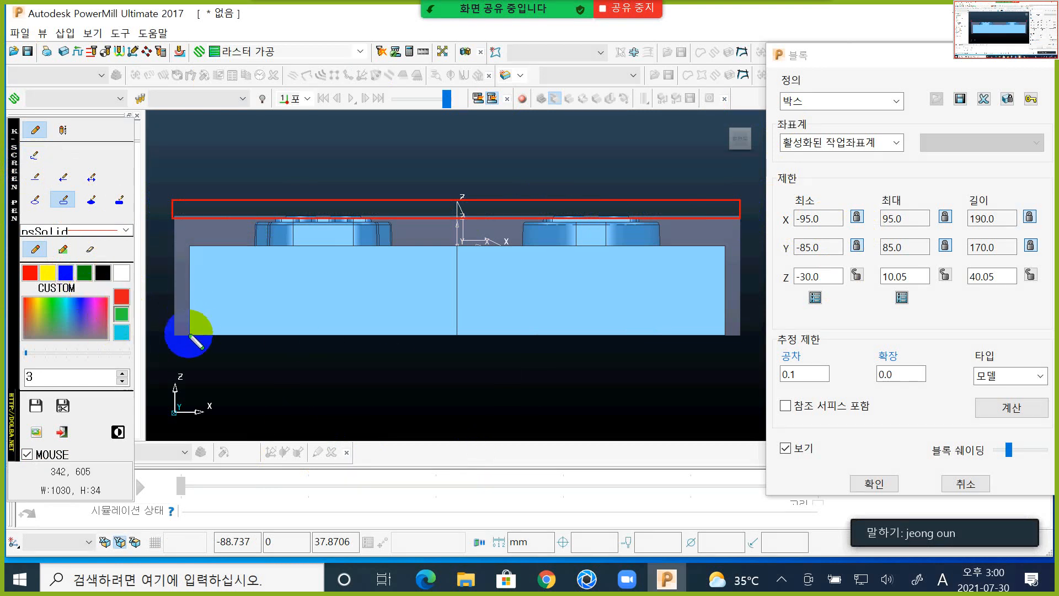
pyautogui.moveTo(176, 337); pyautogui.dragTo(743, 350)
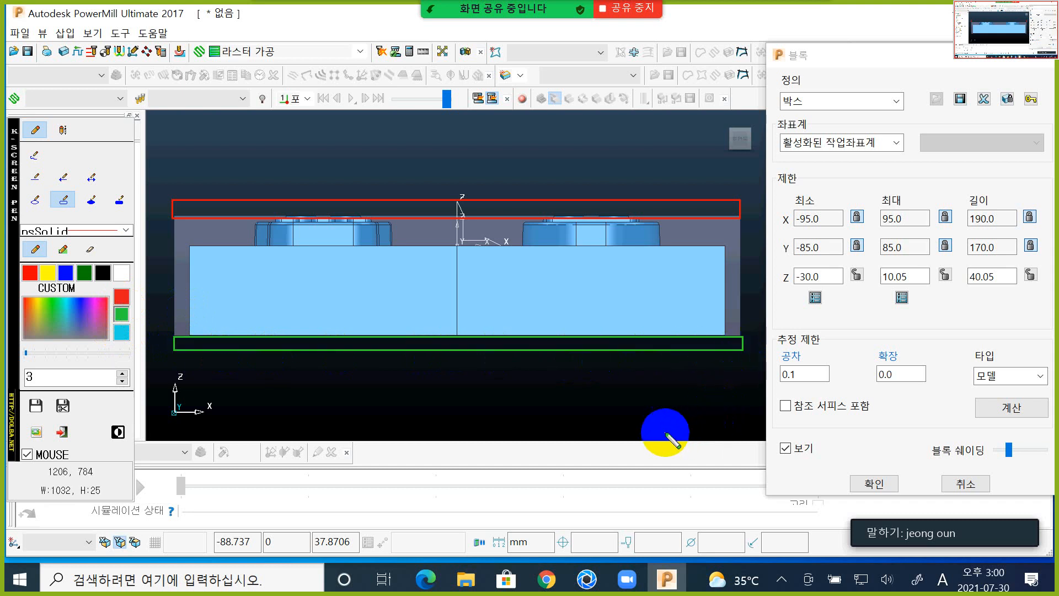
pyautogui.click(65, 271)
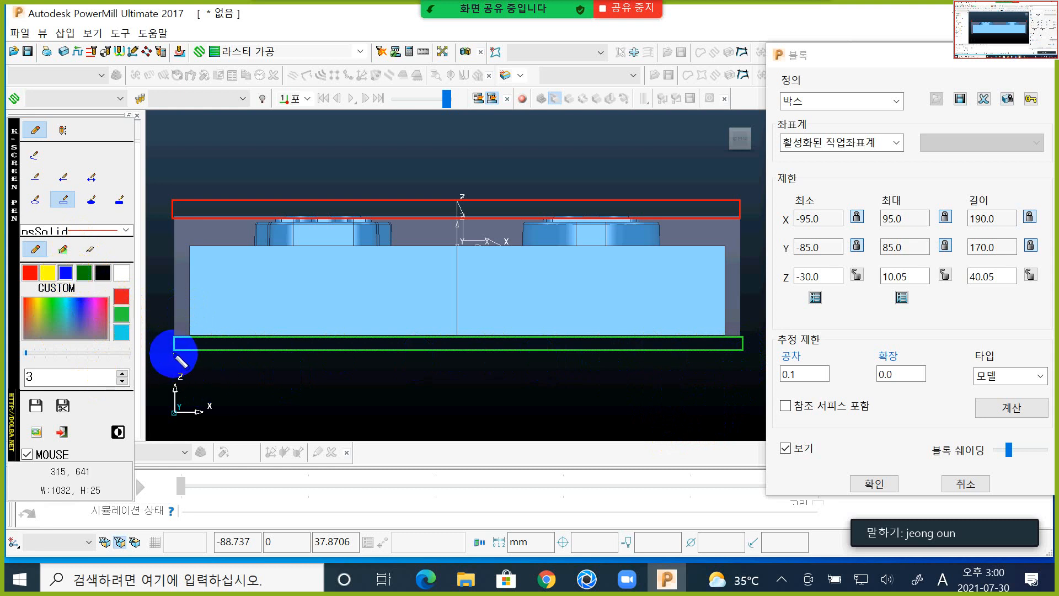
pyautogui.moveTo(177, 352)
pyautogui.mouseDown()
pyautogui.moveTo(267, 442)
pyautogui.moveTo(743, 380)
pyautogui.mouseUp()
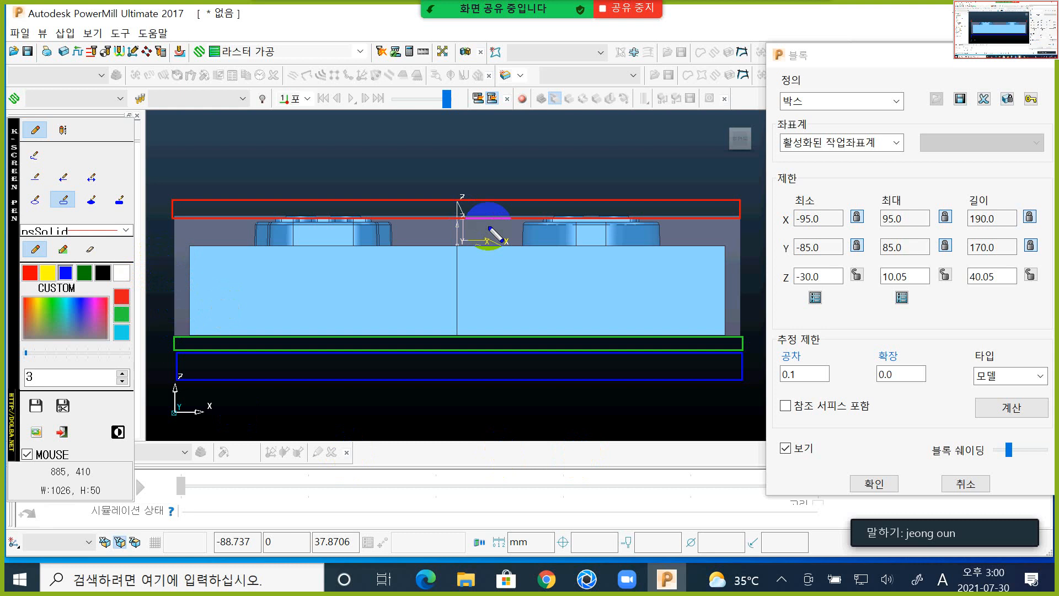
# - Handwrite 3, 2 and 5 in white at the red, green and blue rectangles respectively
pyautogui.click(121, 273)
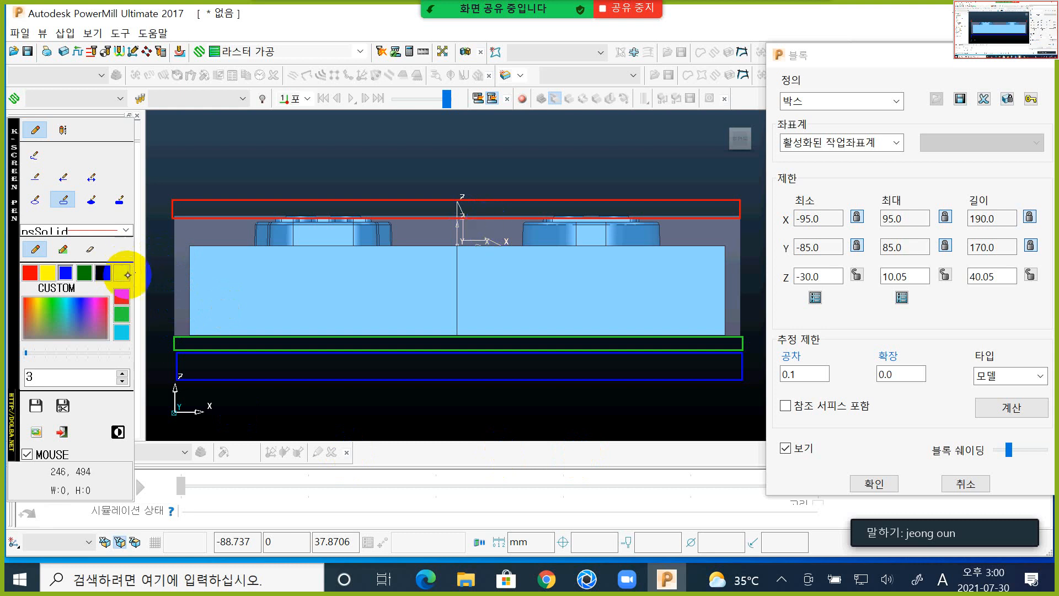
pyautogui.moveTo(528, 186)
pyautogui.mouseDown()
pyautogui.moveTo(541, 193)
pyautogui.moveTo(536, 229)
pyautogui.mouseUp()
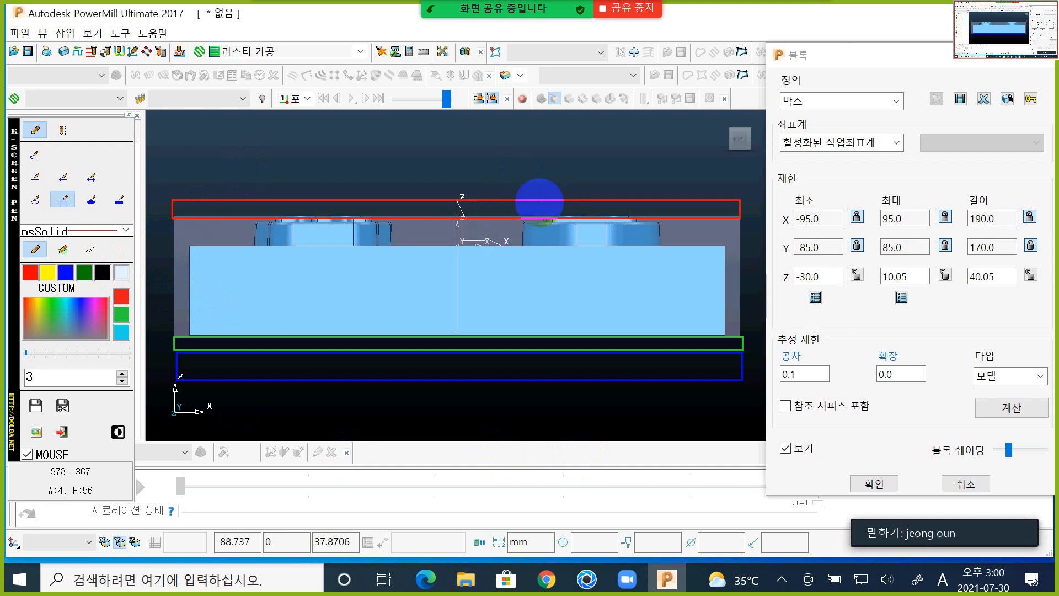
pyautogui.click(34, 155)
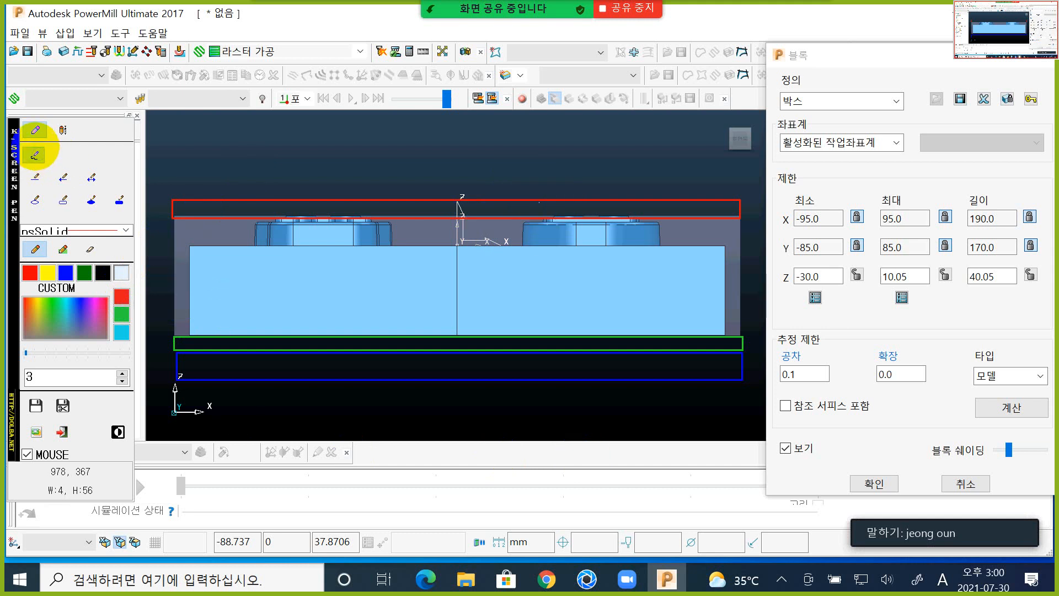
pyautogui.moveTo(529, 187)
pyautogui.mouseDown()
pyautogui.moveTo(579, 212)
pyautogui.moveTo(557, 224)
pyautogui.mouseUp()
pyautogui.moveTo(538, 340)
pyautogui.mouseDown()
pyautogui.moveTo(549, 350)
pyautogui.moveTo(579, 343)
pyautogui.moveTo(567, 402)
pyautogui.moveTo(594, 360)
pyautogui.mouseUp()
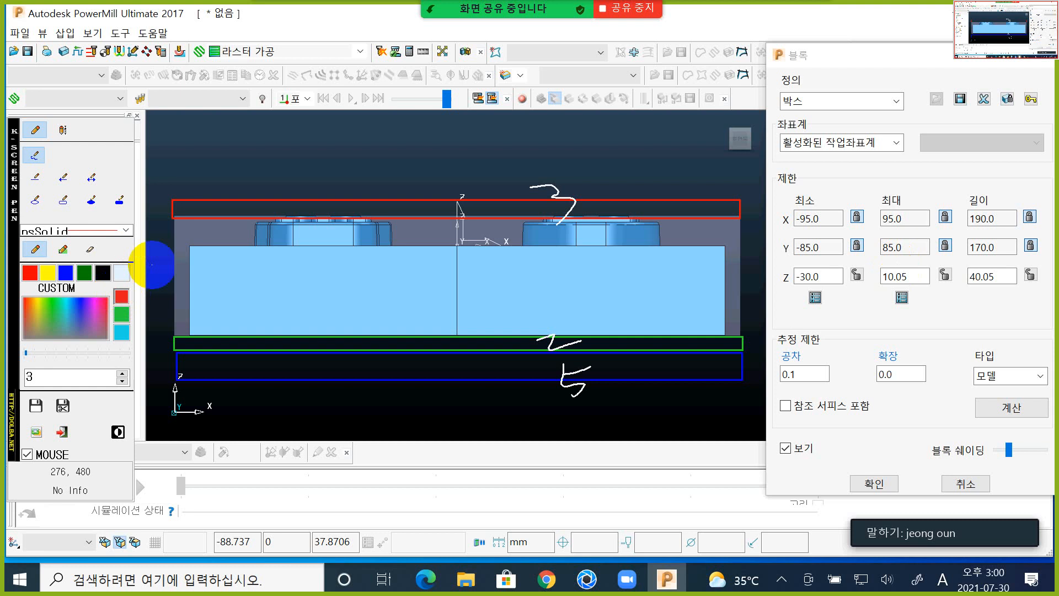
# - Handwrite +3 in red beside the Z maximum, annotate the Z minimum as well, and exit the pen
pyautogui.moveTo(904, 284); pyautogui.dragTo(926, 286)
pyautogui.moveTo(919, 279); pyautogui.dragTo(913, 308)
pyautogui.moveTo(925, 282)
pyautogui.mouseDown()
pyautogui.moveTo(941, 282)
pyautogui.moveTo(929, 315)
pyautogui.mouseUp()
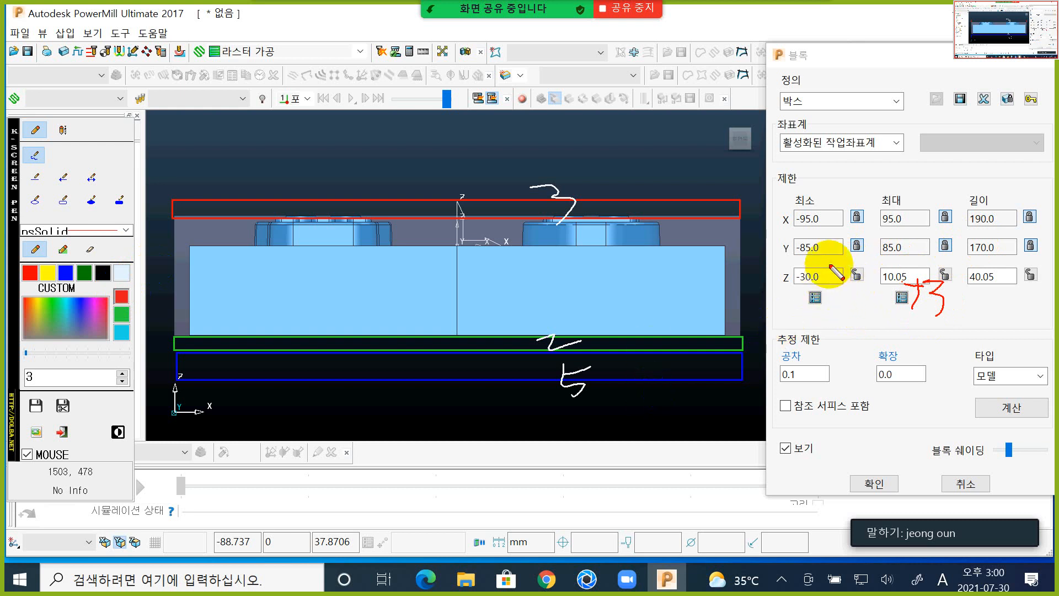
pyautogui.moveTo(808, 282); pyautogui.dragTo(816, 274)
pyautogui.moveTo(824, 268); pyautogui.dragTo(821, 301)
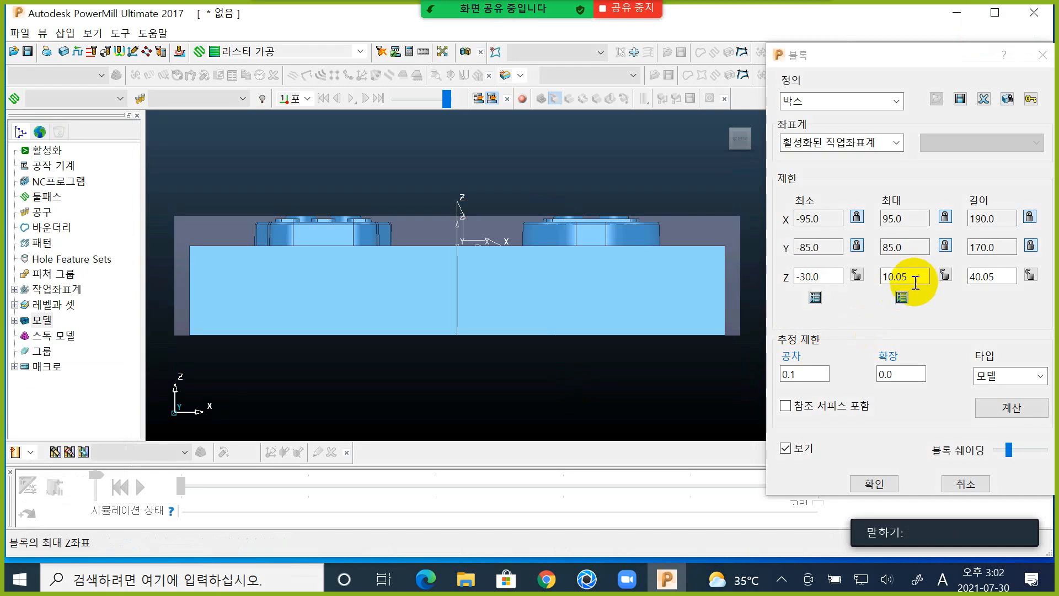
# - Set the block's Z maximum to 13 and lock it
pyautogui.moveTo(911, 277); pyautogui.dragTo(885, 275)
pyautogui.write('1')
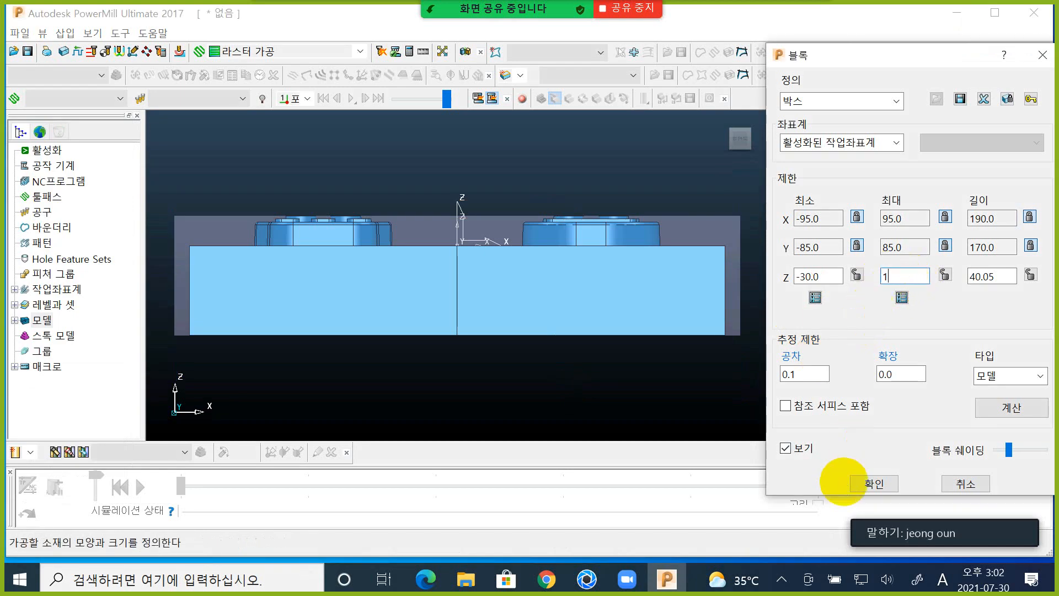
pyautogui.write('3')
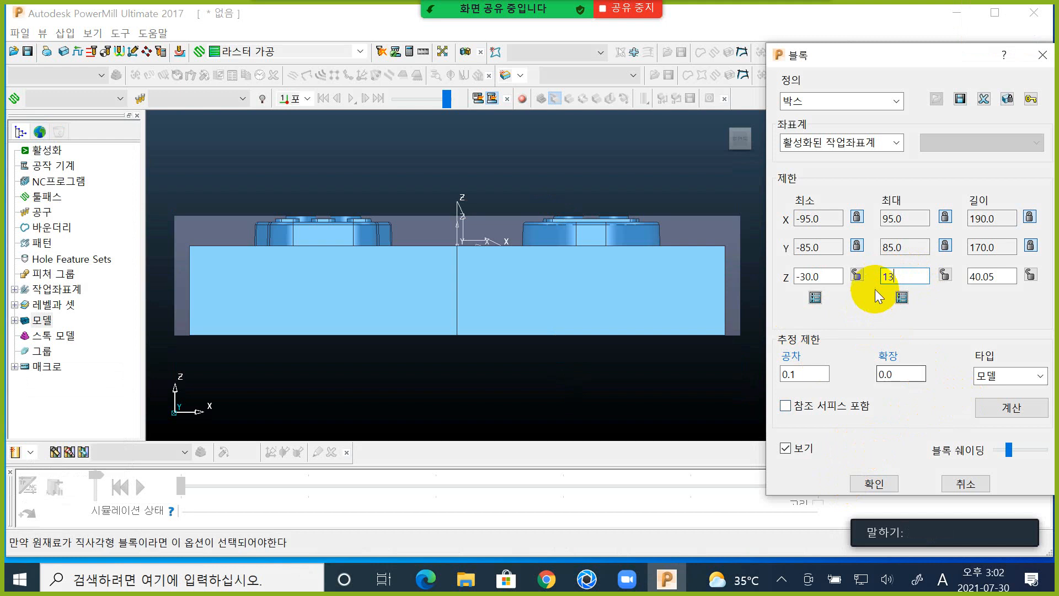
pyautogui.press('Return')
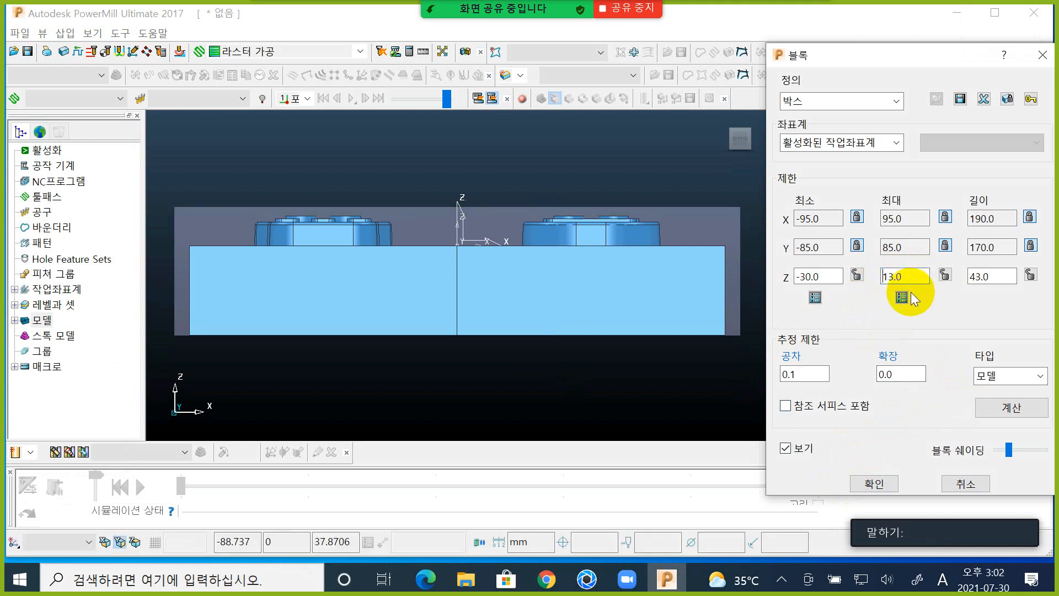
pyautogui.click(944, 275)
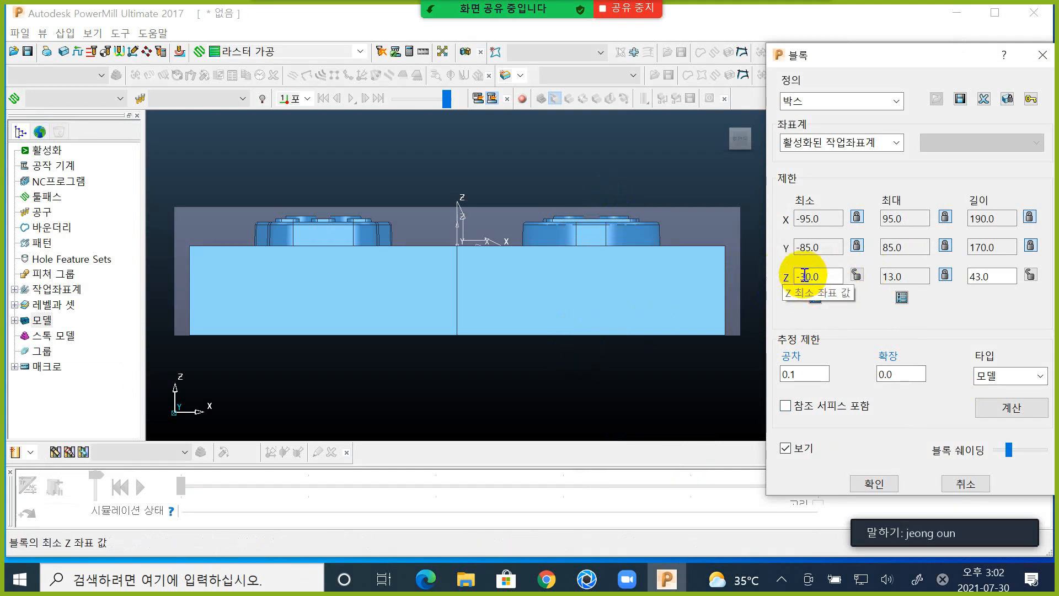
# - Set the block's Z minimum to -37 and lock the remaining Z limits
pyautogui.moveTo(807, 275); pyautogui.dragTo(831, 315)
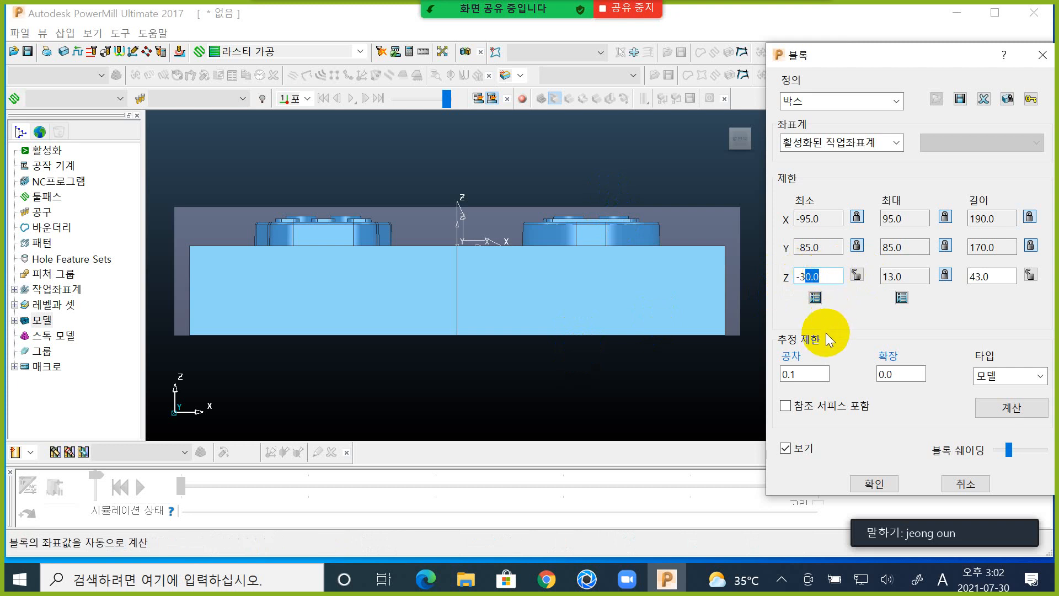
pyautogui.write('7')
pyautogui.press('Tab')
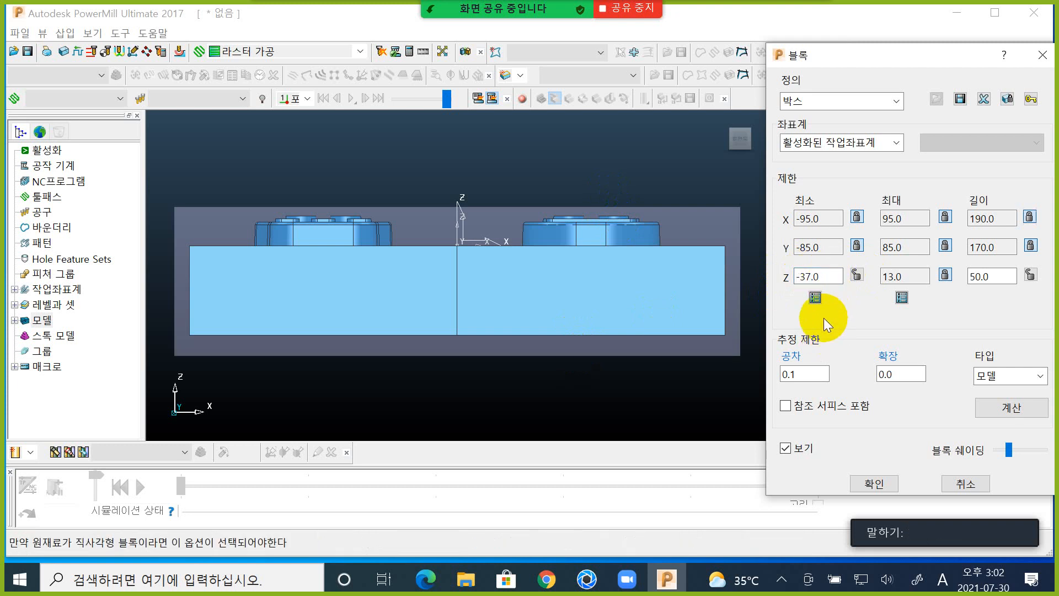
pyautogui.click(855, 275)
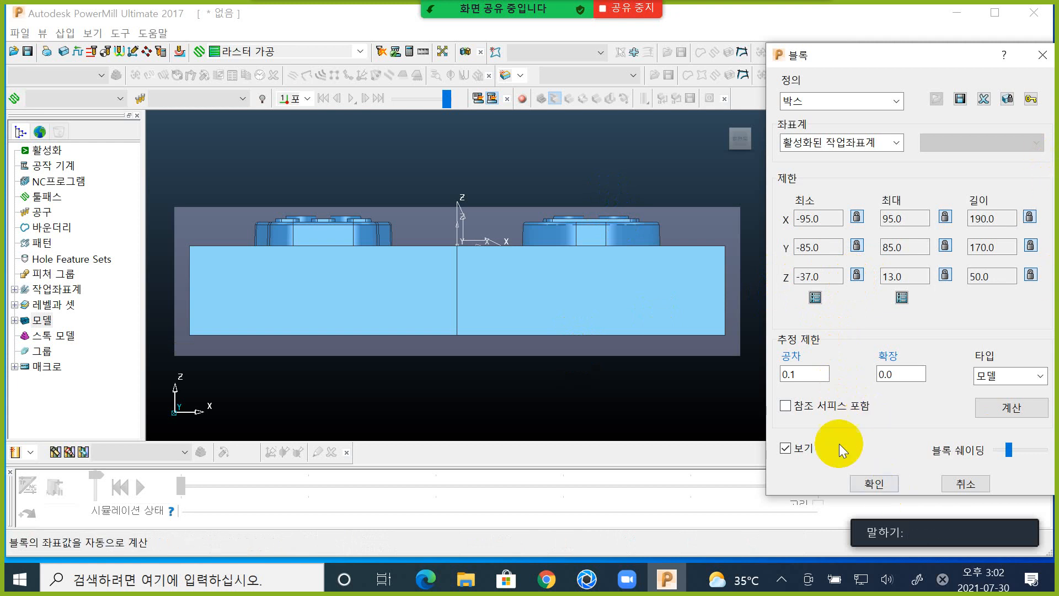
# - Make the block's shading fully opaque, and toggle the block's display off and back on
pyautogui.moveTo(585, 196)
pyautogui.mouseDown(button='middle')
pyautogui.moveTo(573, 338)
pyautogui.moveTo(522, 256)
pyautogui.moveTo(460, 237)
pyautogui.moveTo(397, 323)
pyautogui.moveTo(398, 280)
pyautogui.moveTo(458, 249)
pyautogui.moveTo(521, 257)
pyautogui.moveTo(543, 240)
pyautogui.moveTo(561, 198)
pyautogui.moveTo(514, 241)
pyautogui.mouseUp(button='middle')
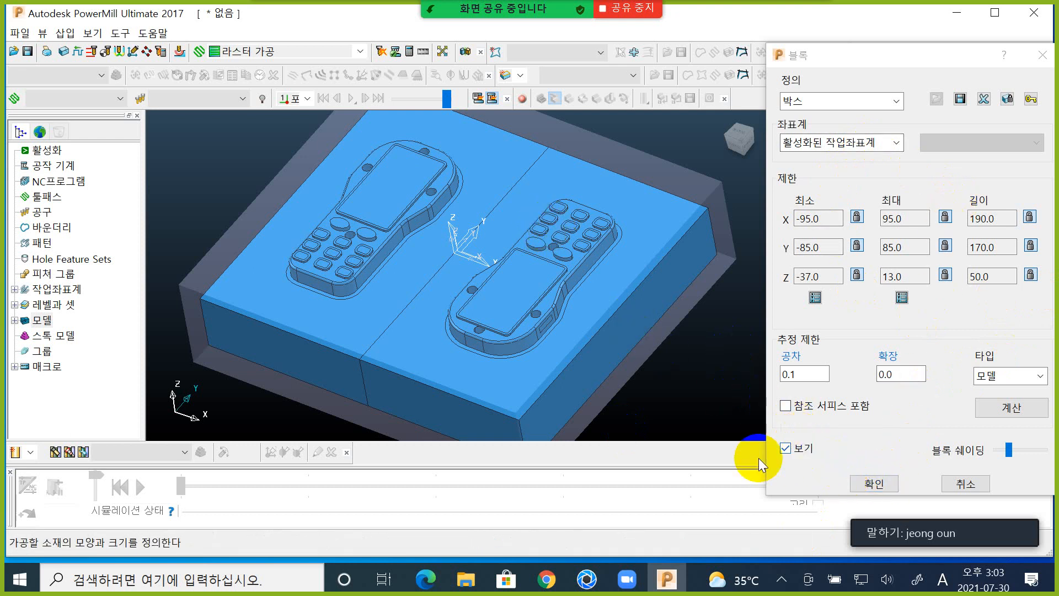
pyautogui.moveTo(594, 307); pyautogui.dragTo(667, 291, button='middle')
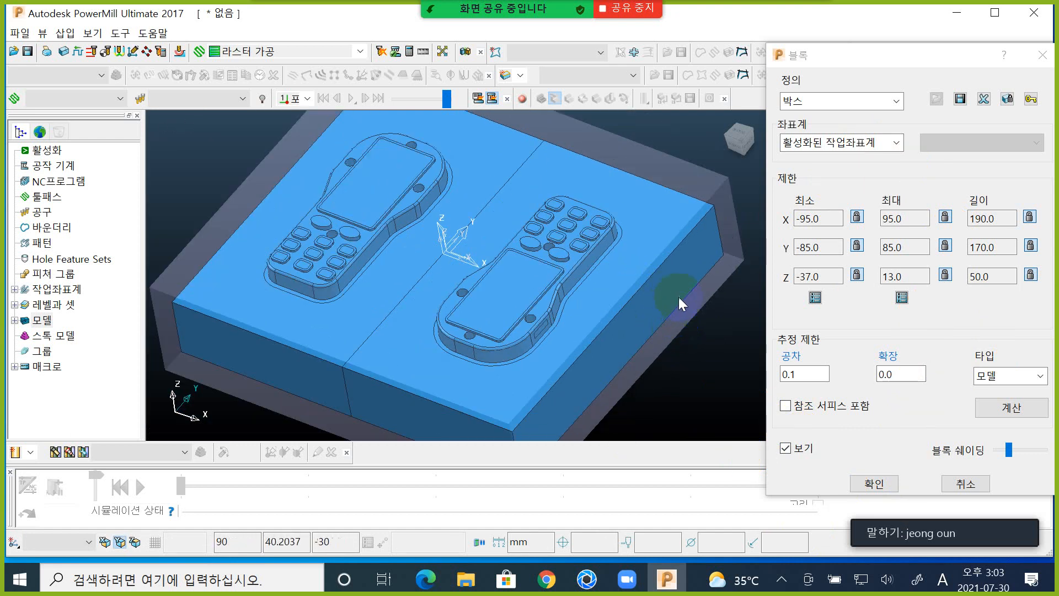
pyautogui.scroll(-1, 679, 313)
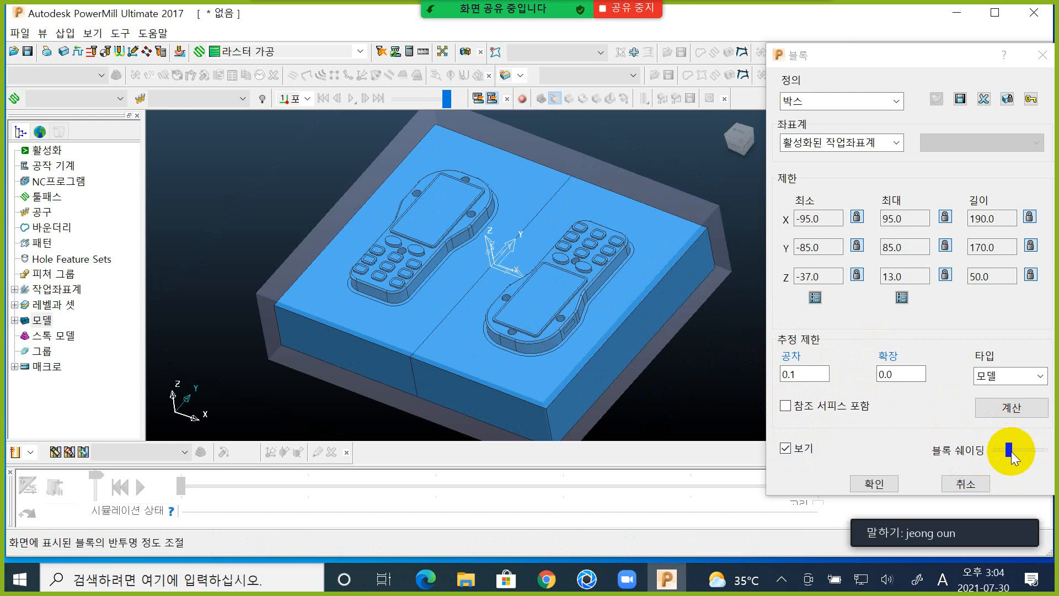
pyautogui.moveTo(1011, 451); pyautogui.dragTo(1046, 450)
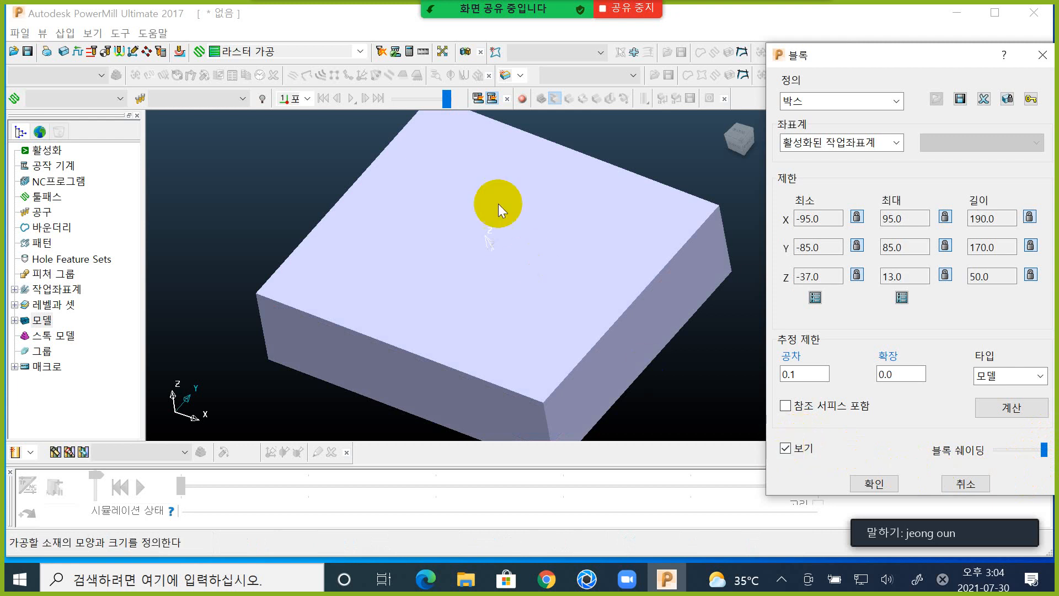
pyautogui.click(786, 449)
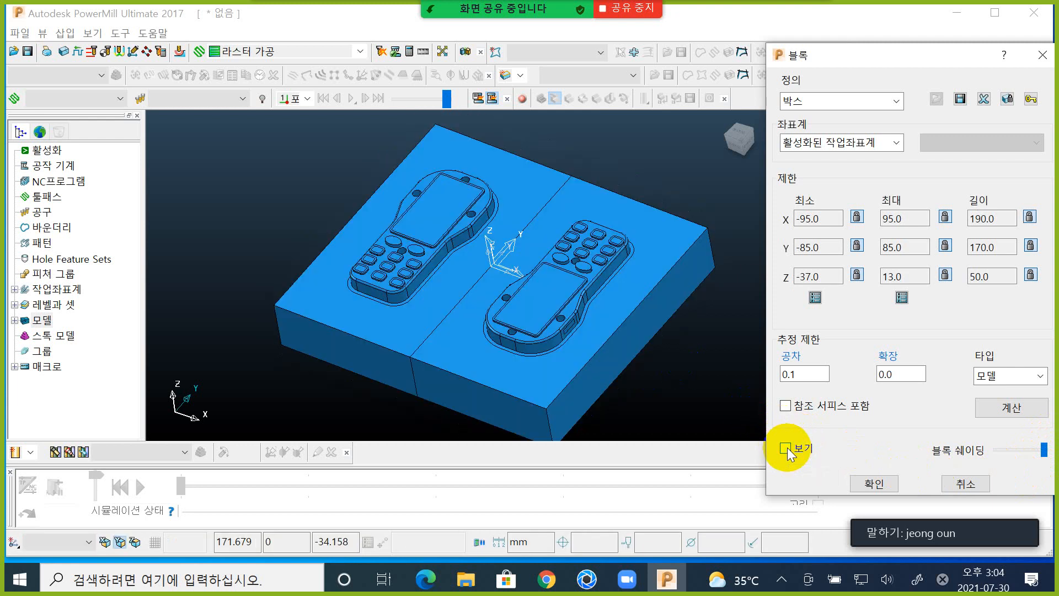
pyautogui.click(786, 448)
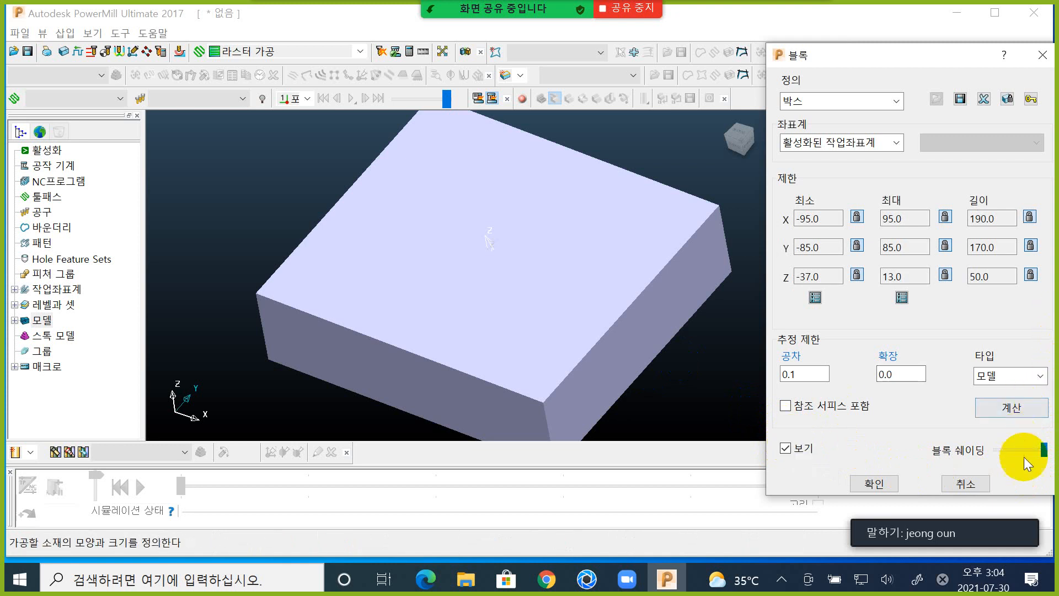
# - Lower the block shading to a translucent level that reveals the phone core model, and accept the block definition
pyautogui.moveTo(1044, 450); pyautogui.dragTo(1043, 450)
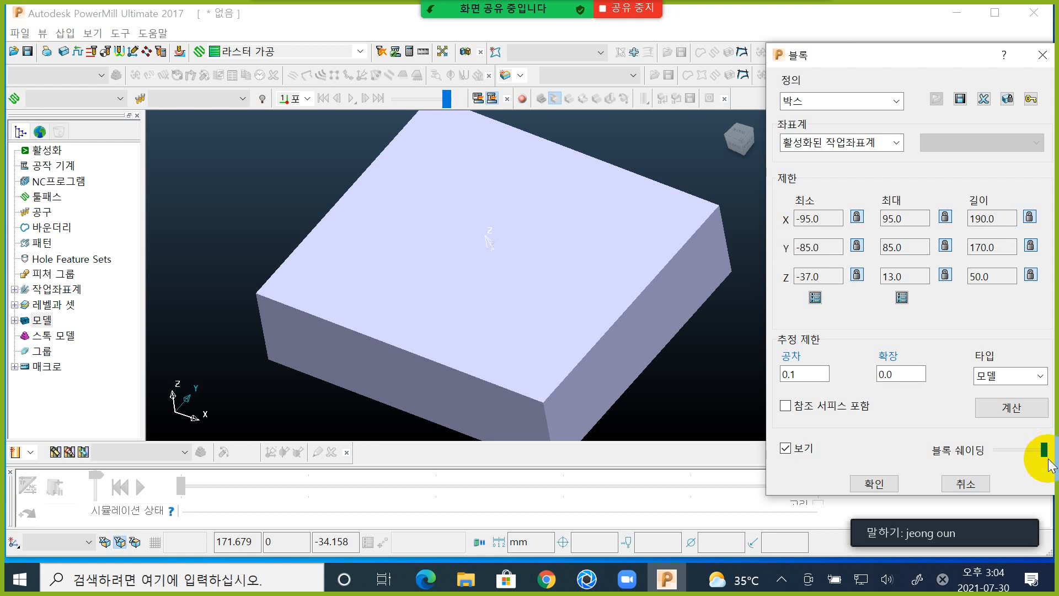
pyautogui.click(1041, 450)
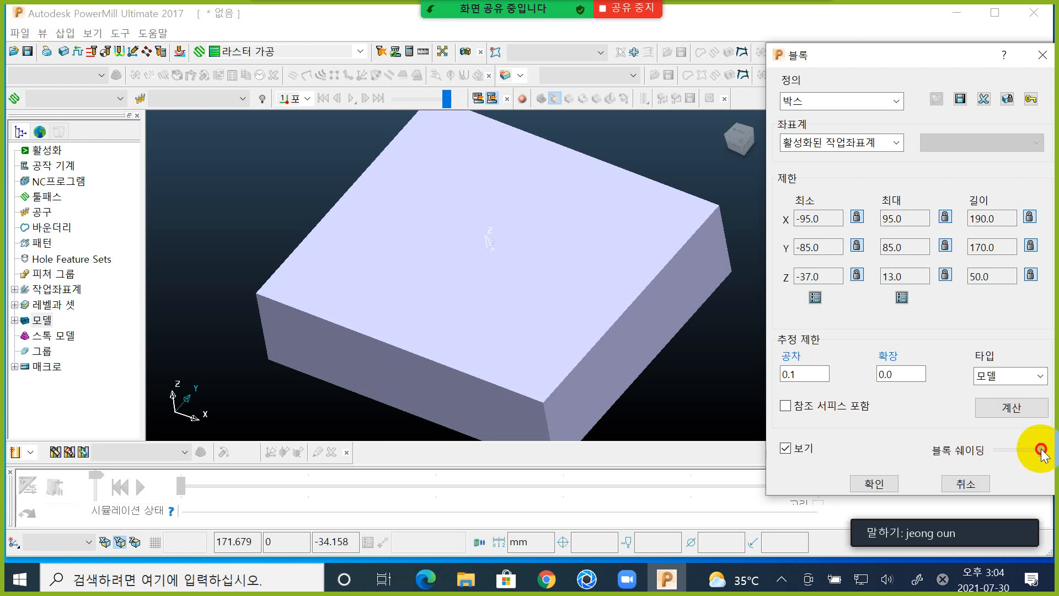
pyautogui.moveTo(1041, 450); pyautogui.dragTo(958, 461)
pyautogui.click(1019, 455)
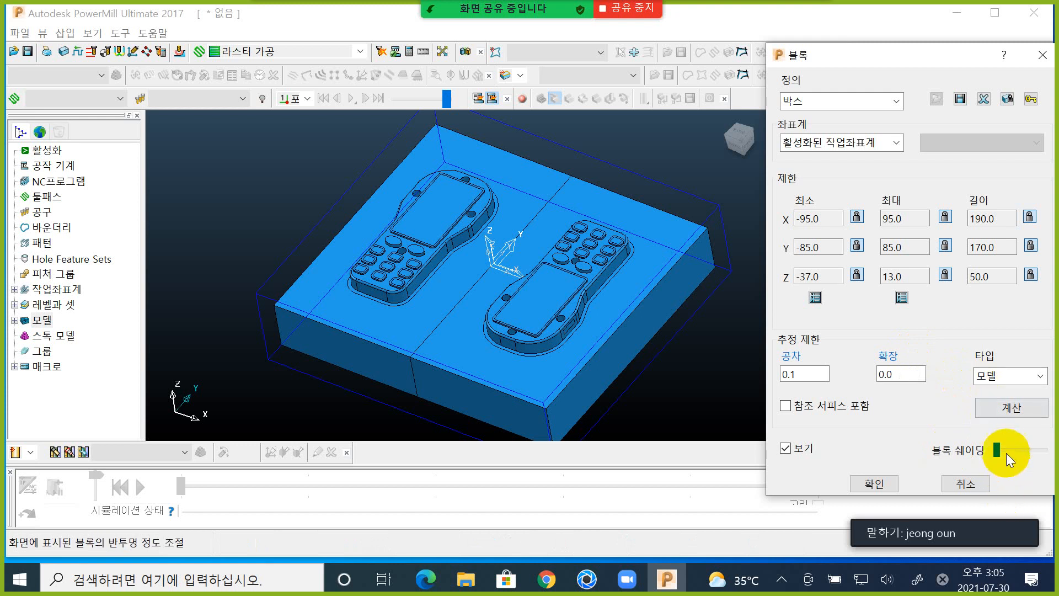
pyautogui.moveTo(1004, 449); pyautogui.dragTo(1012, 448)
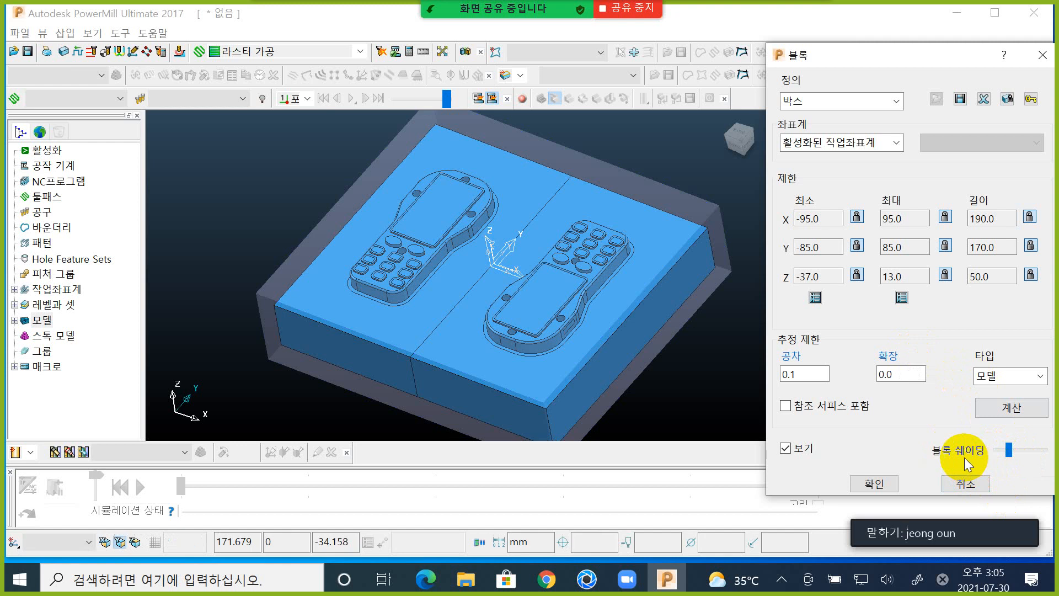
pyautogui.click(882, 482)
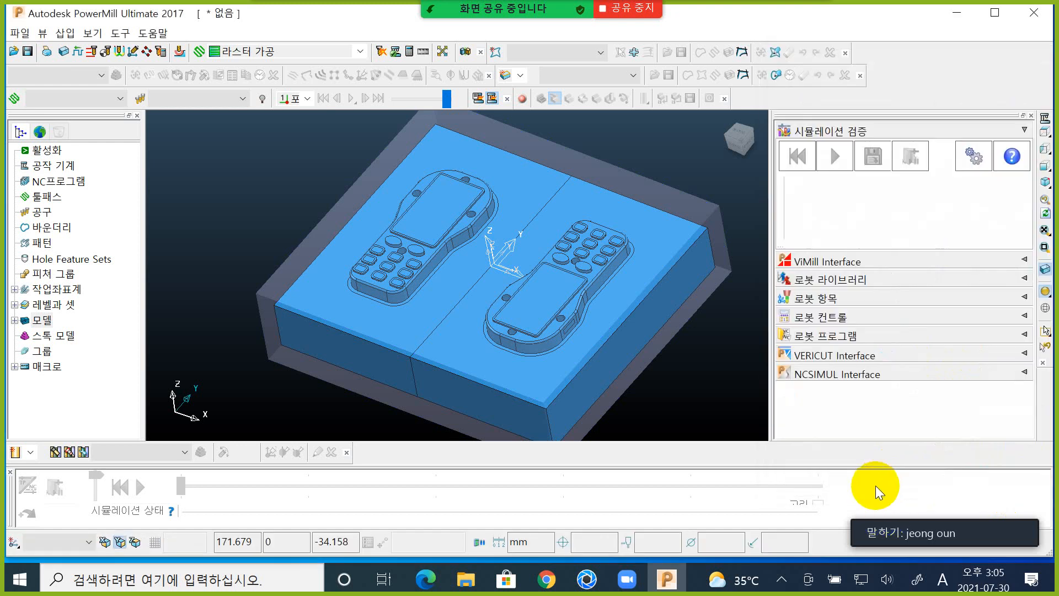
pyautogui.moveTo(863, 515)
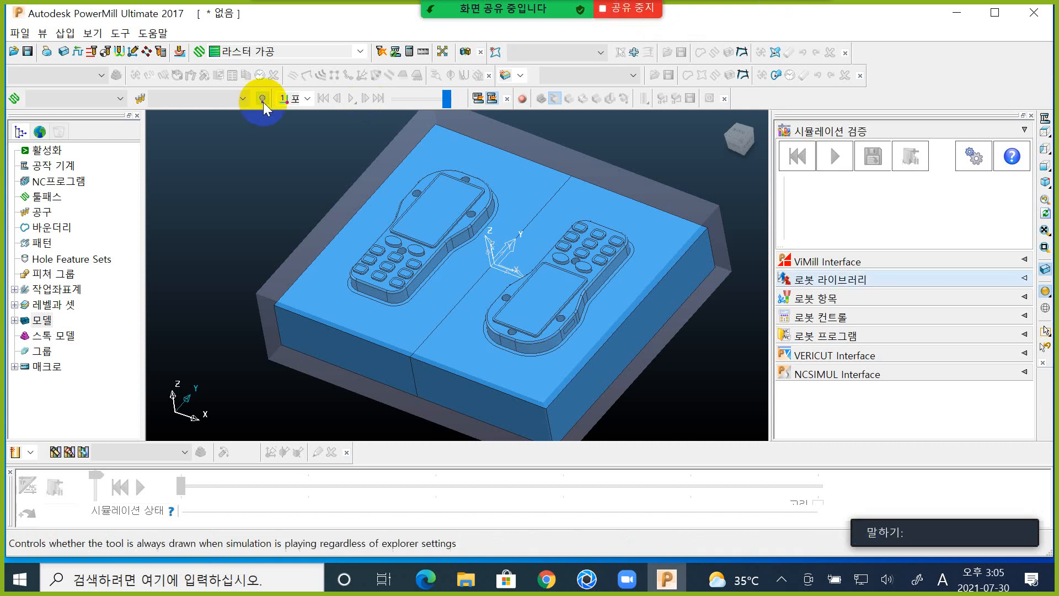
pyautogui.moveTo(225, 216); pyautogui.dragTo(499, 206, button='middle')
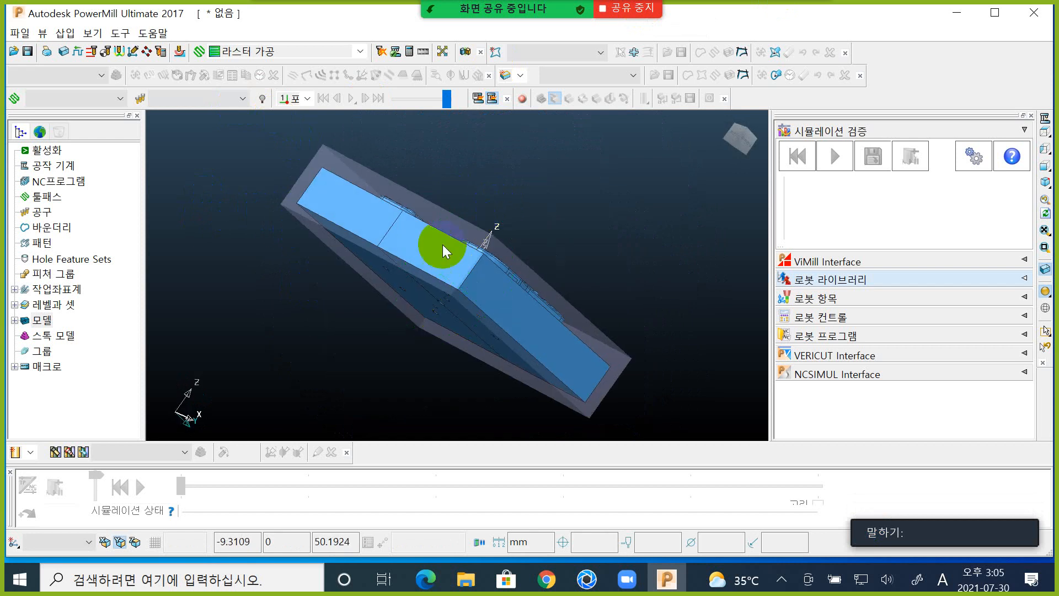
pyautogui.moveTo(282, 274); pyautogui.dragTo(350, 405, button='middle')
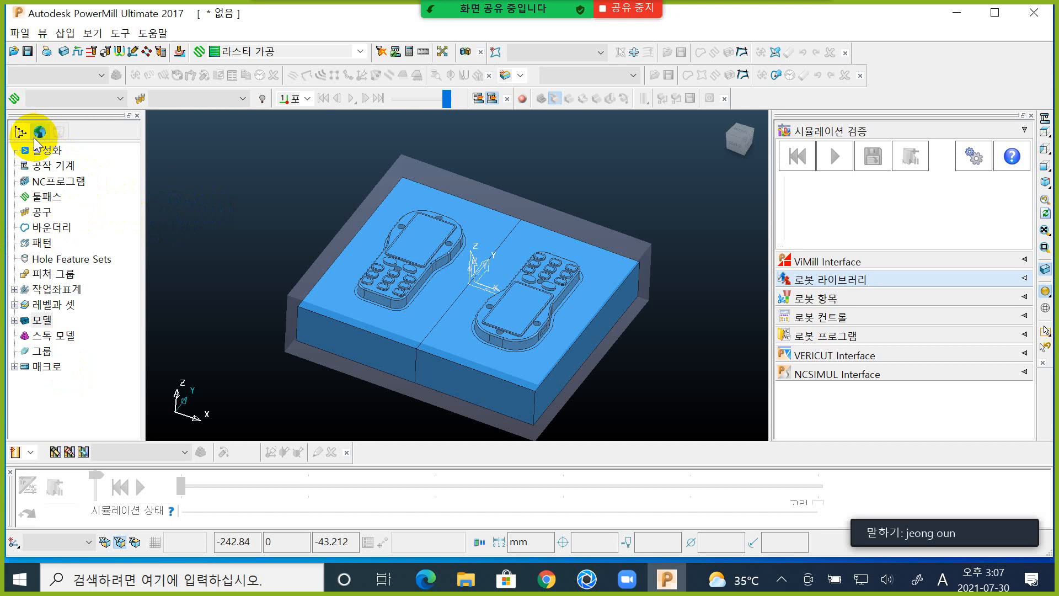
pyautogui.click(37, 213)
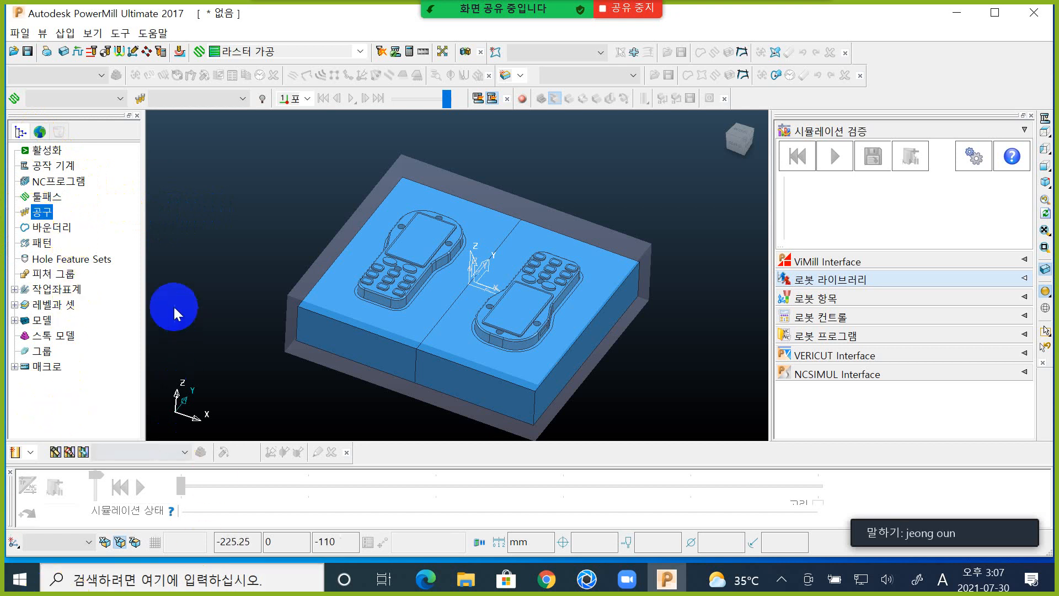
pyautogui.rightClick(47, 211)
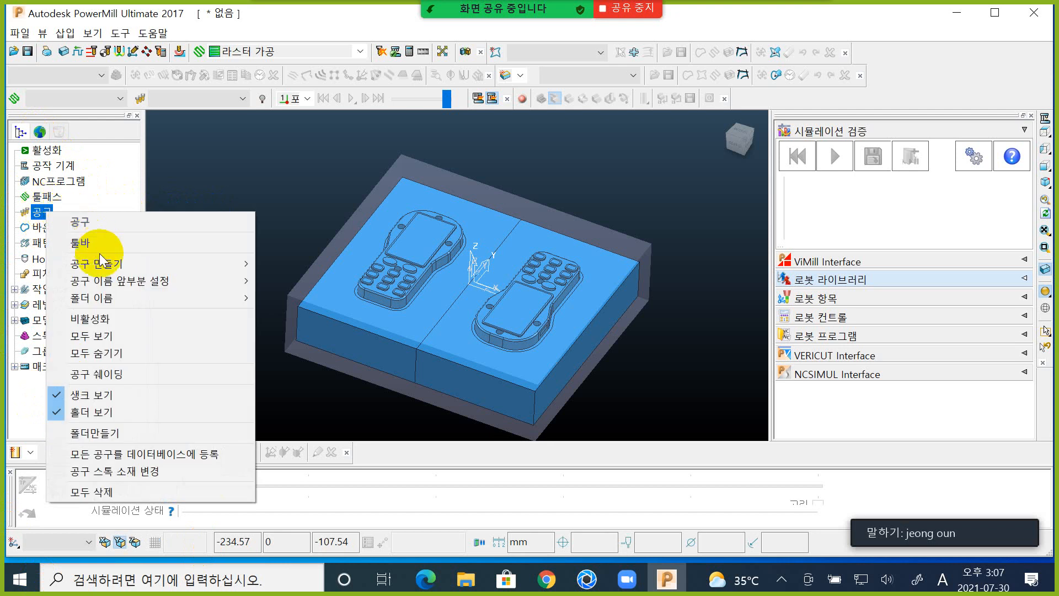
pyautogui.moveTo(99, 267)
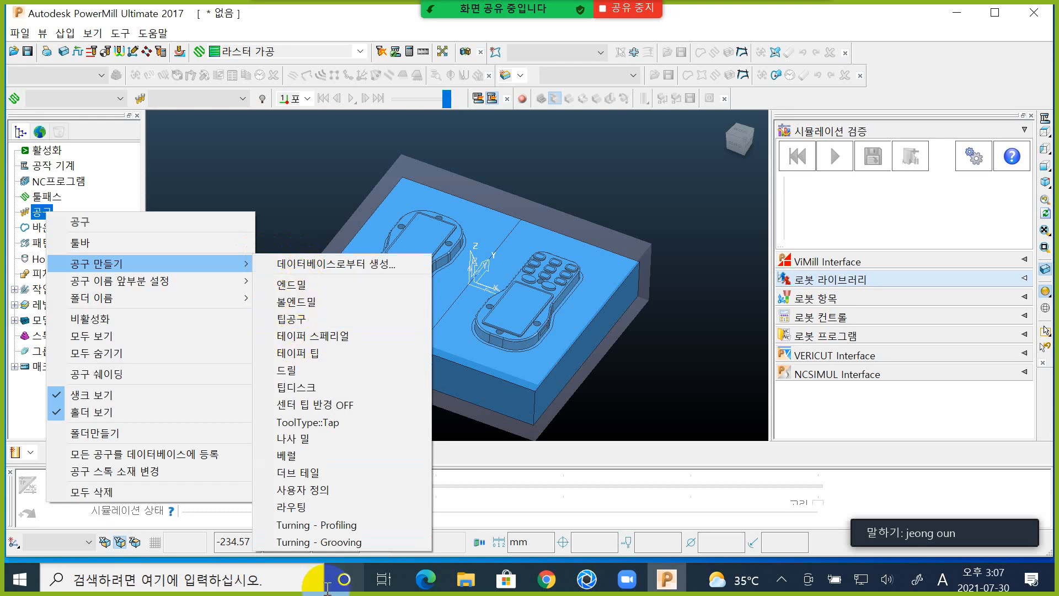
pyautogui.click(299, 283)
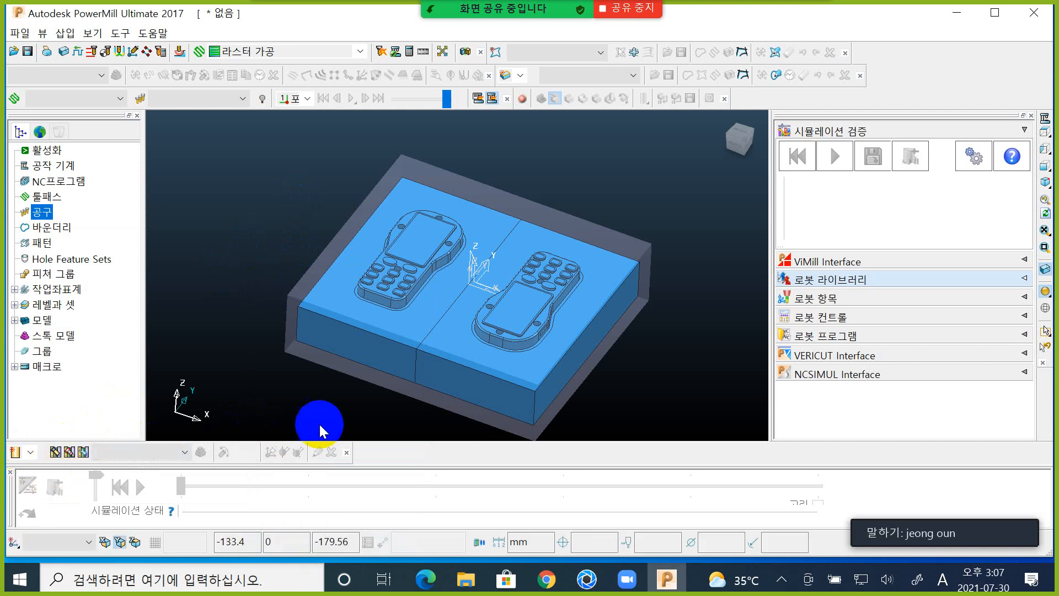
pyautogui.click(28, 455)
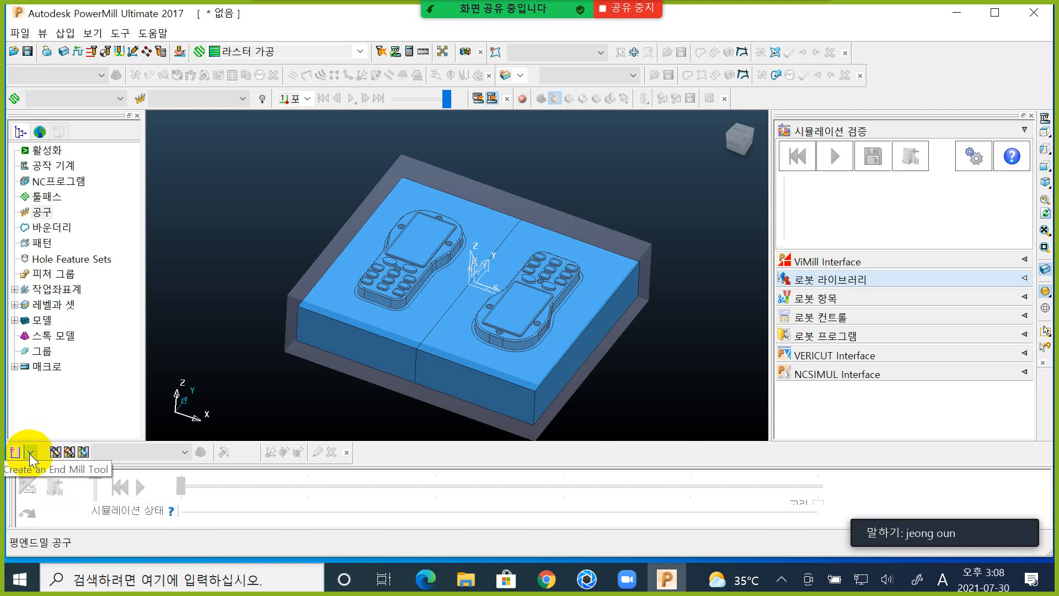
pyautogui.click(29, 454)
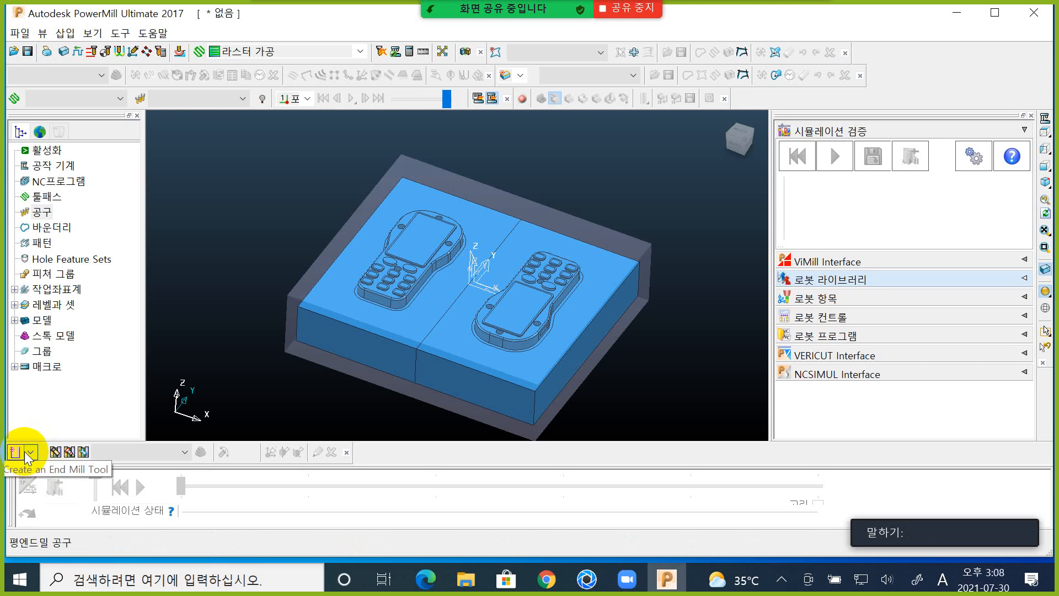
pyautogui.click(36, 453)
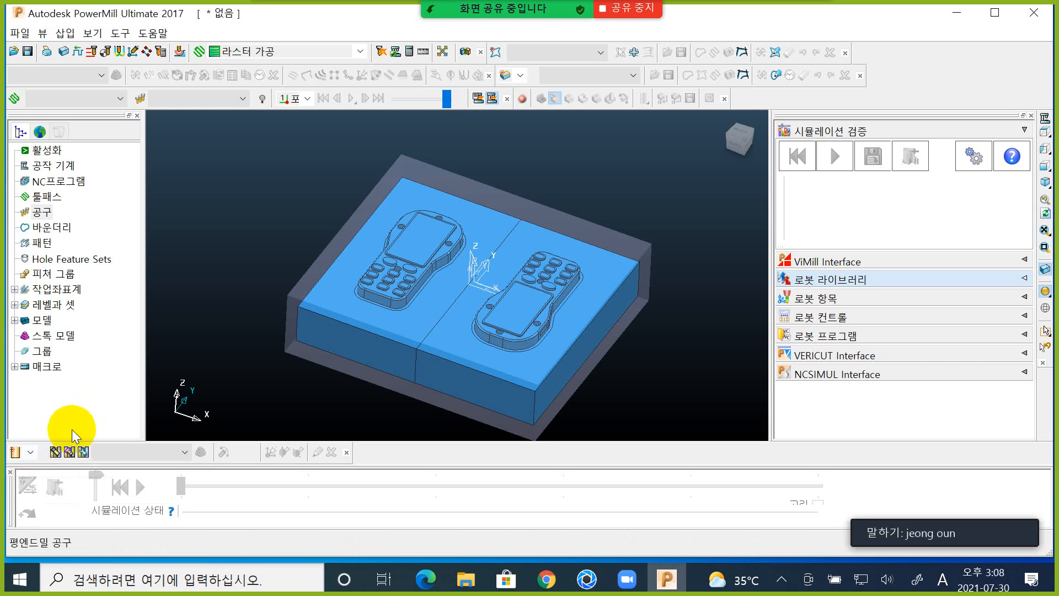
pyautogui.click(23, 453)
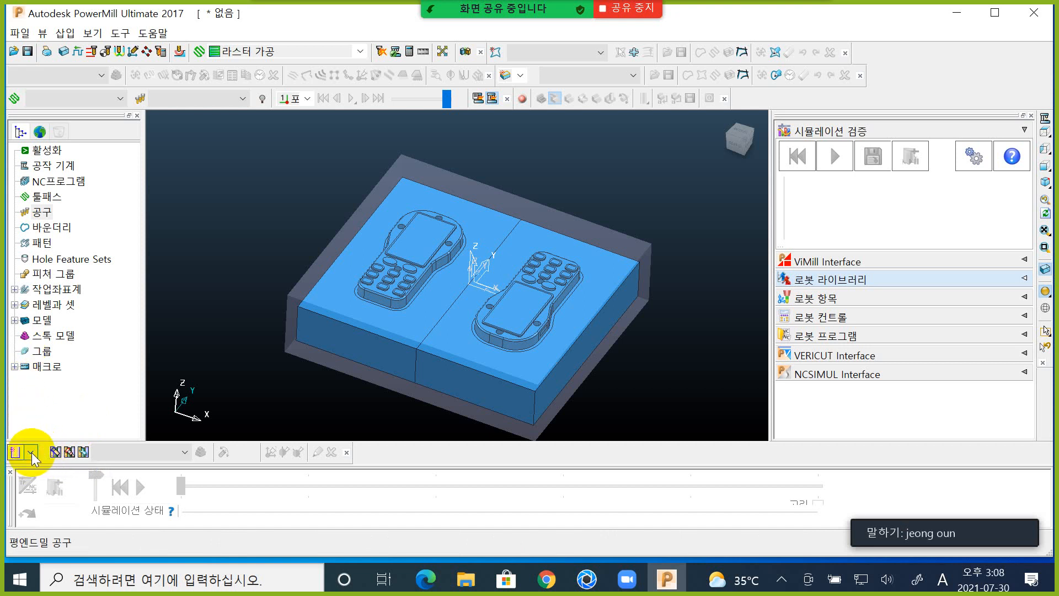
pyautogui.click(32, 452)
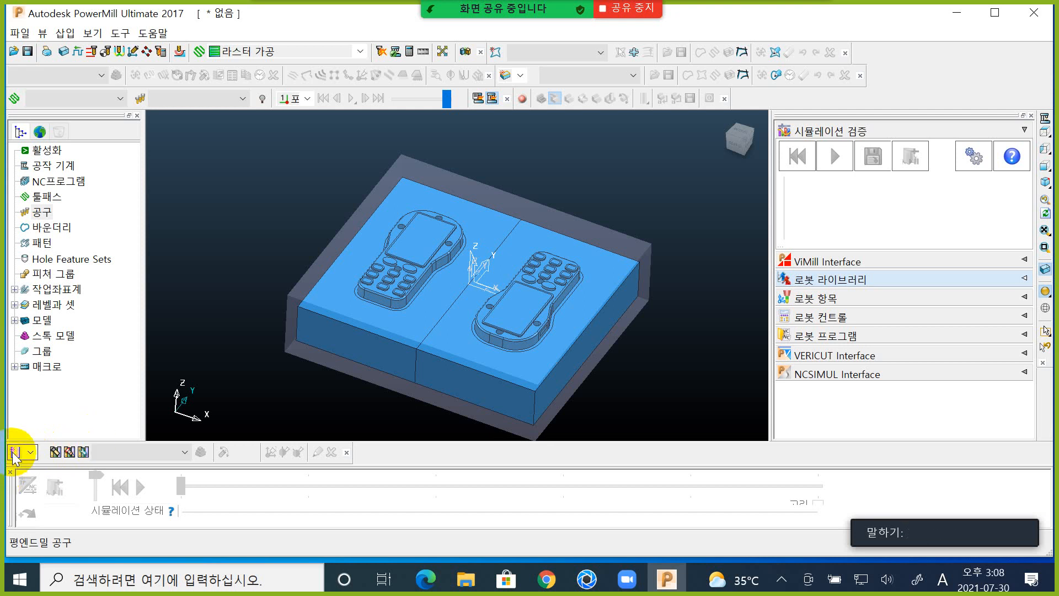
pyautogui.click(31, 452)
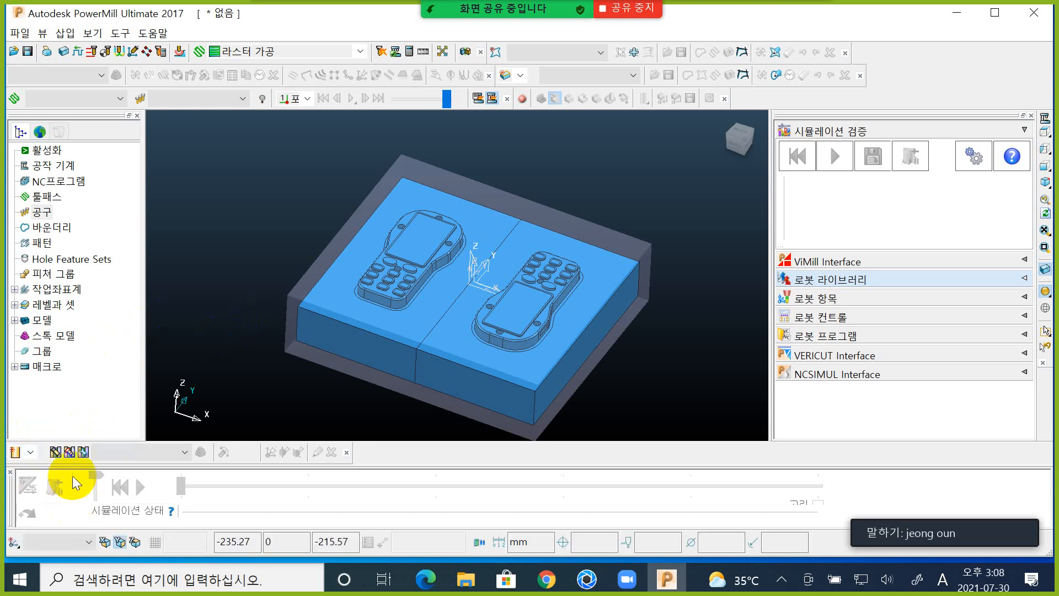
pyautogui.click(35, 450)
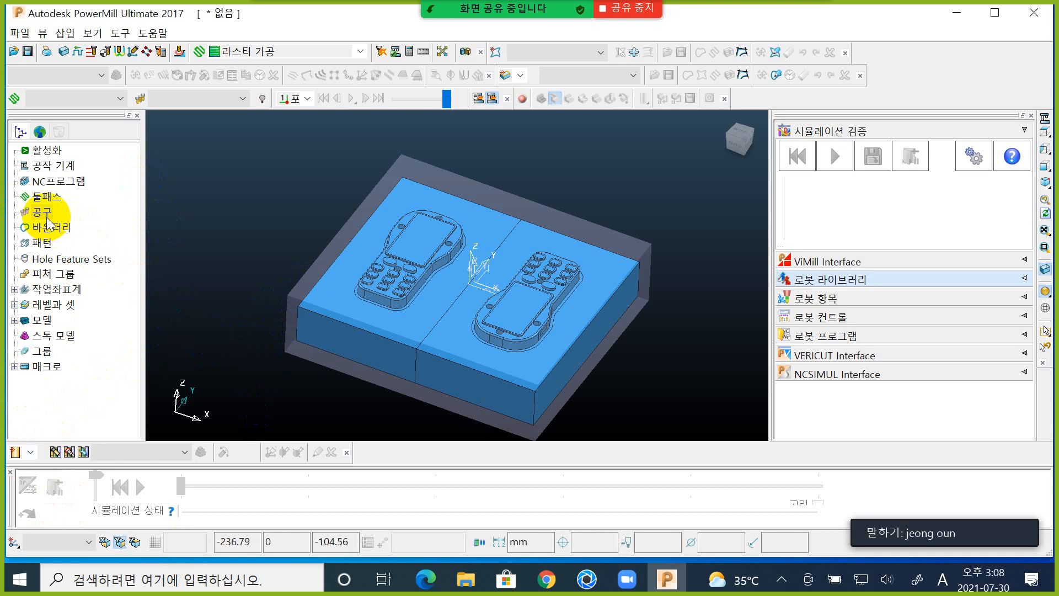
# - Create a new end mill tool and name it FEM-D10
pyautogui.rightClick(42, 213)
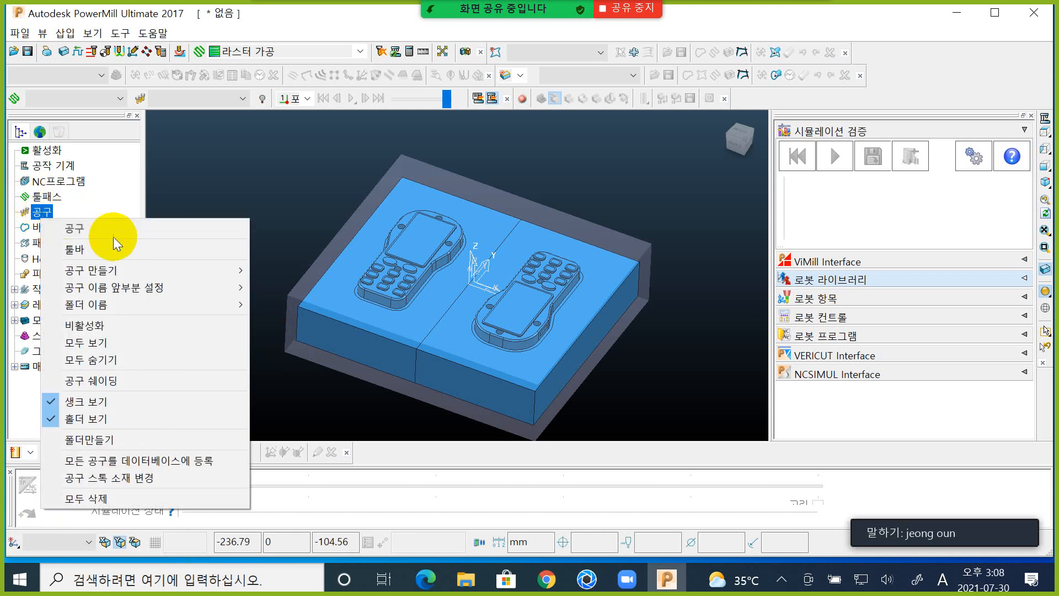
pyautogui.moveTo(116, 265)
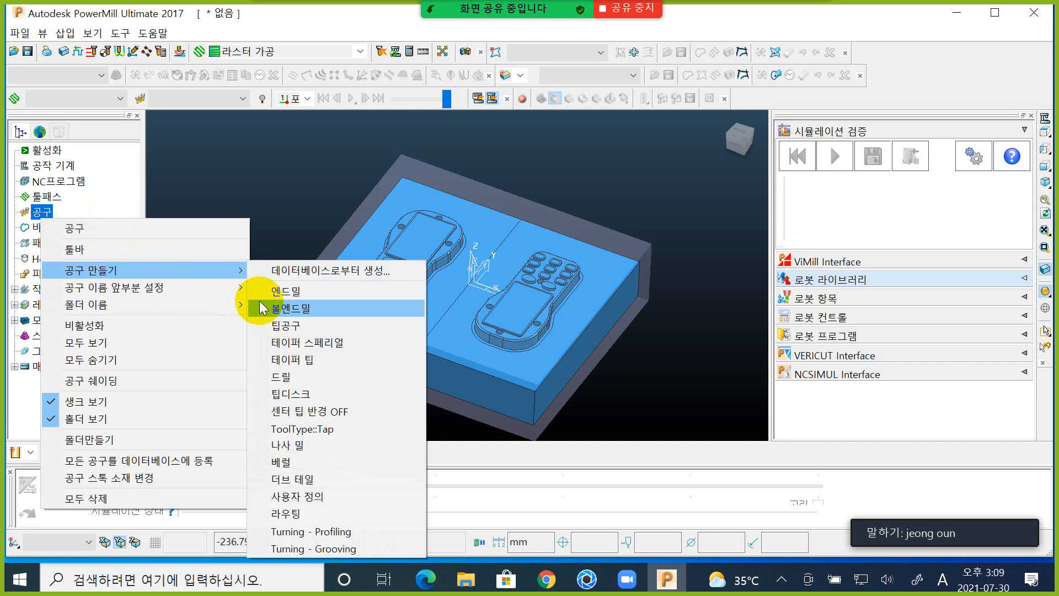
pyautogui.click(288, 295)
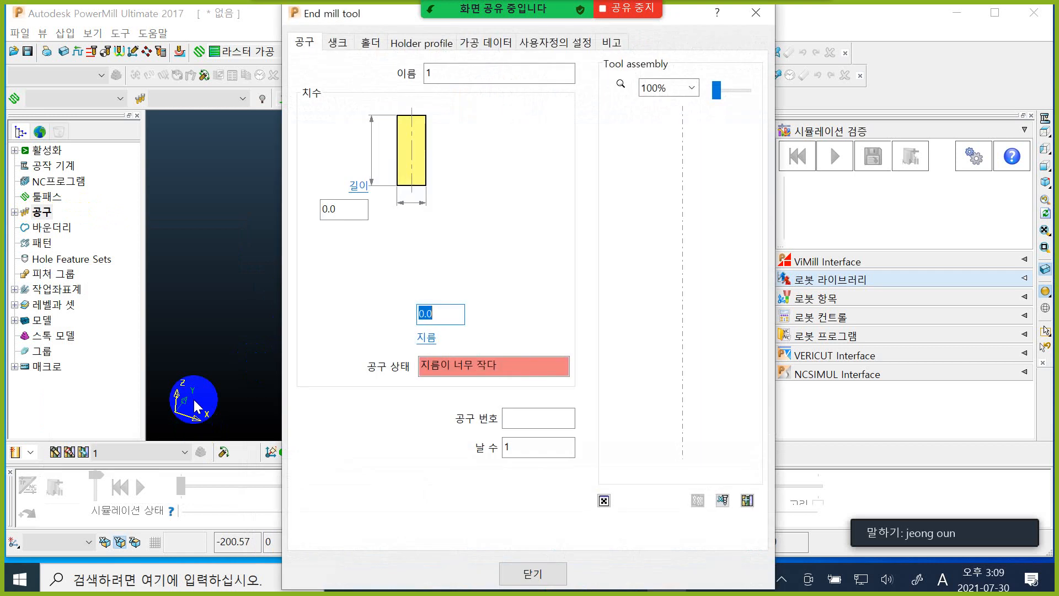
pyautogui.click(445, 73)
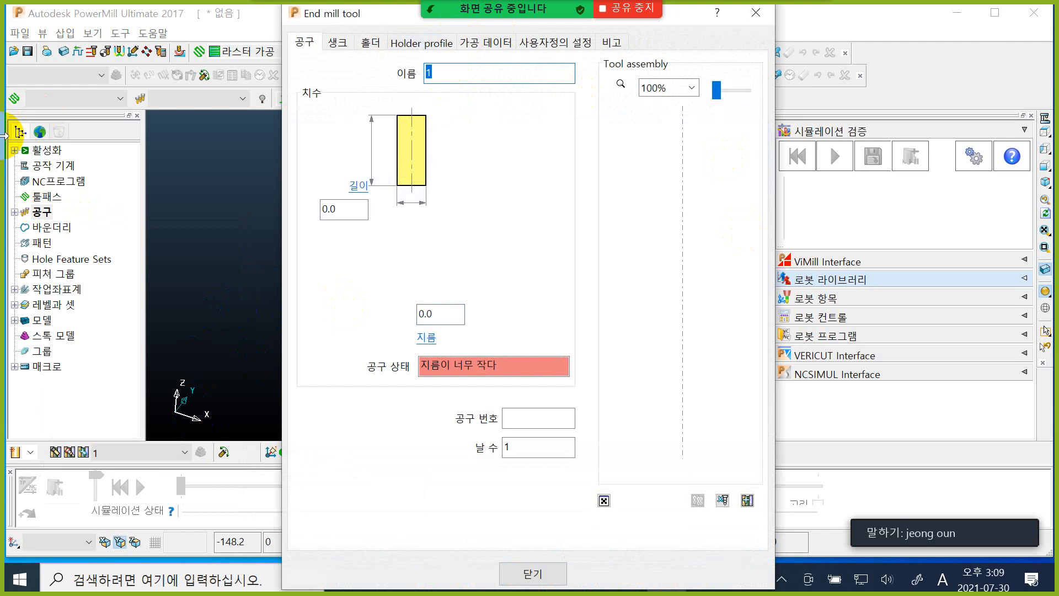
pyautogui.write('f')
pyautogui.press('BackSpace')
pyautogui.write('FEM')
pyautogui.write('-D10')
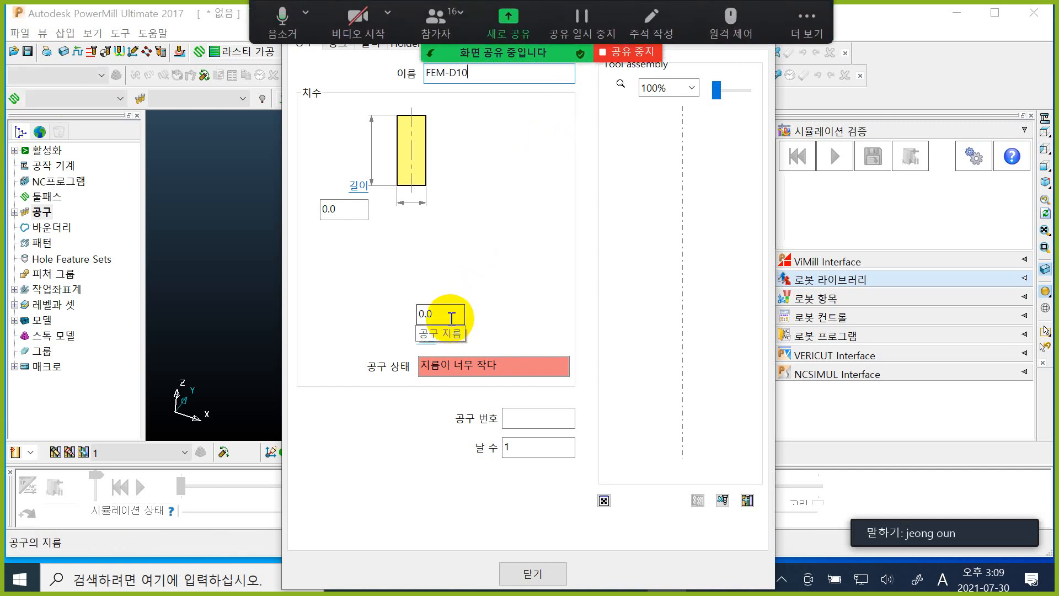
pyautogui.press('Tab')
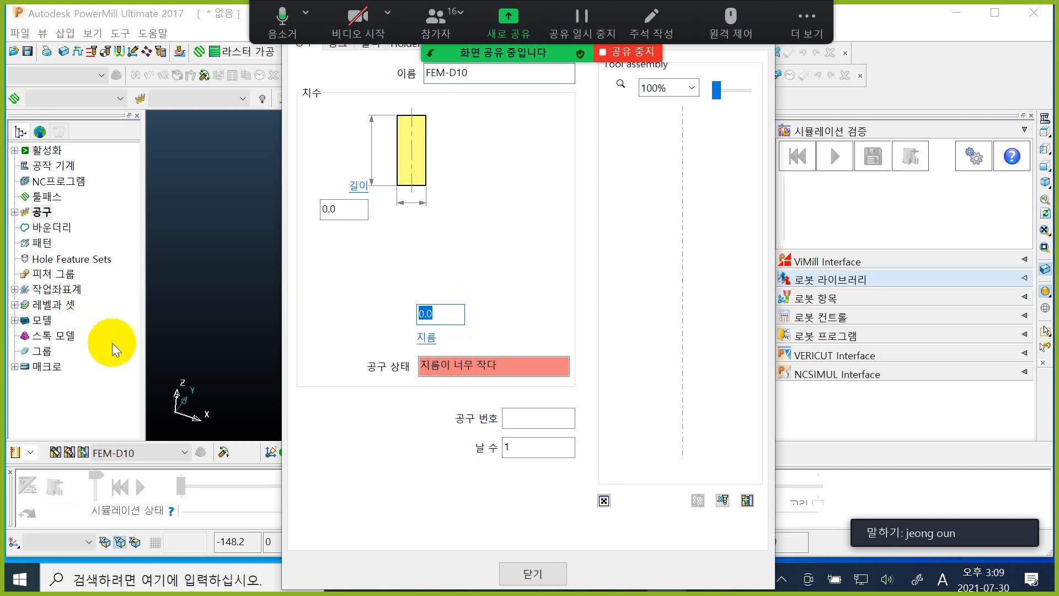
# - Set the end mill's diameter to 10 and its tool number to 1
pyautogui.write('1')
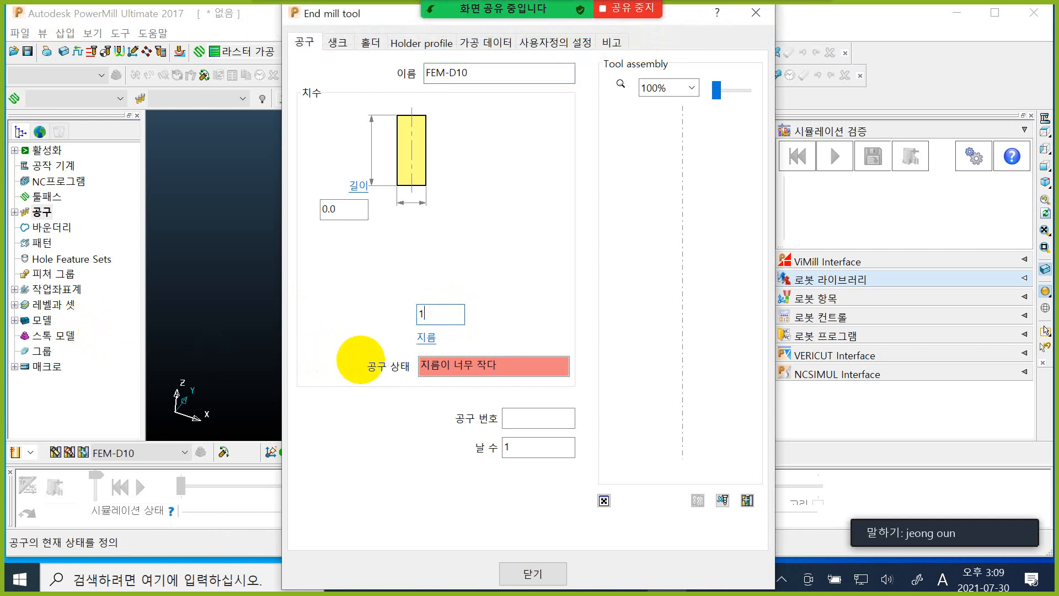
pyautogui.write('0')
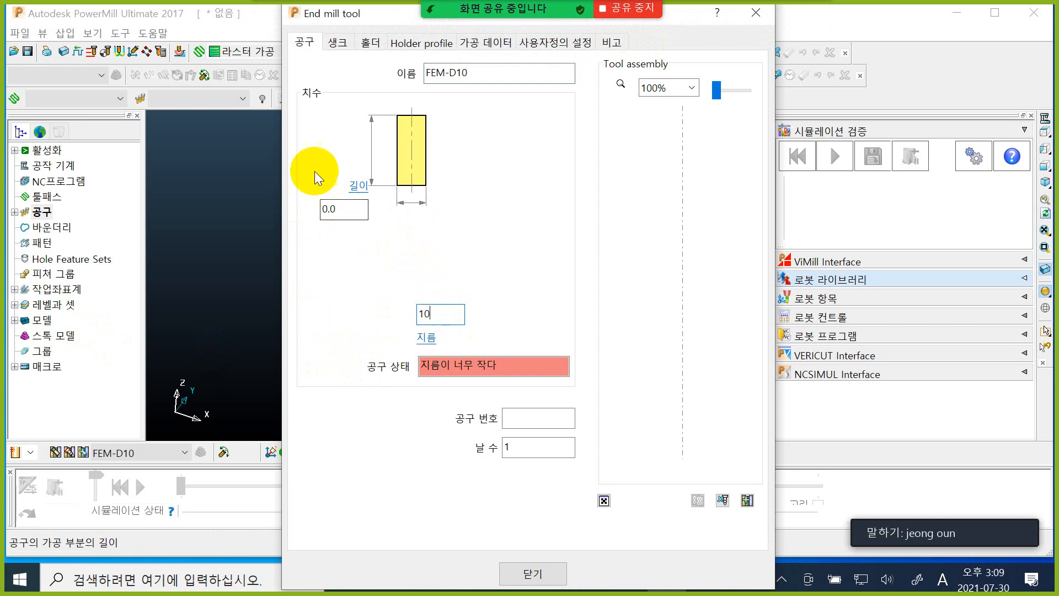
pyautogui.press('Return')
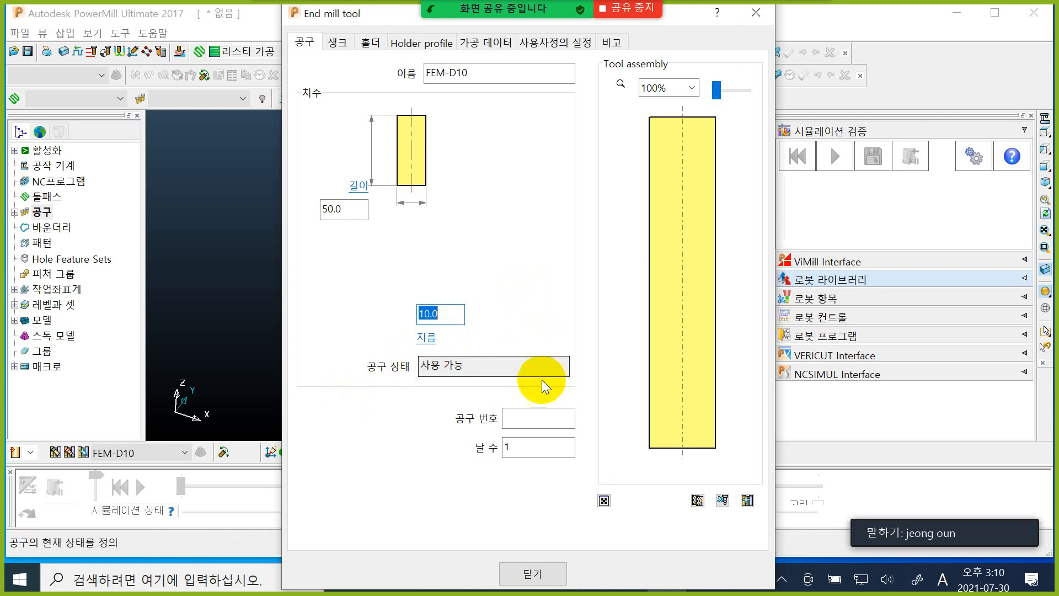
pyautogui.click(533, 424)
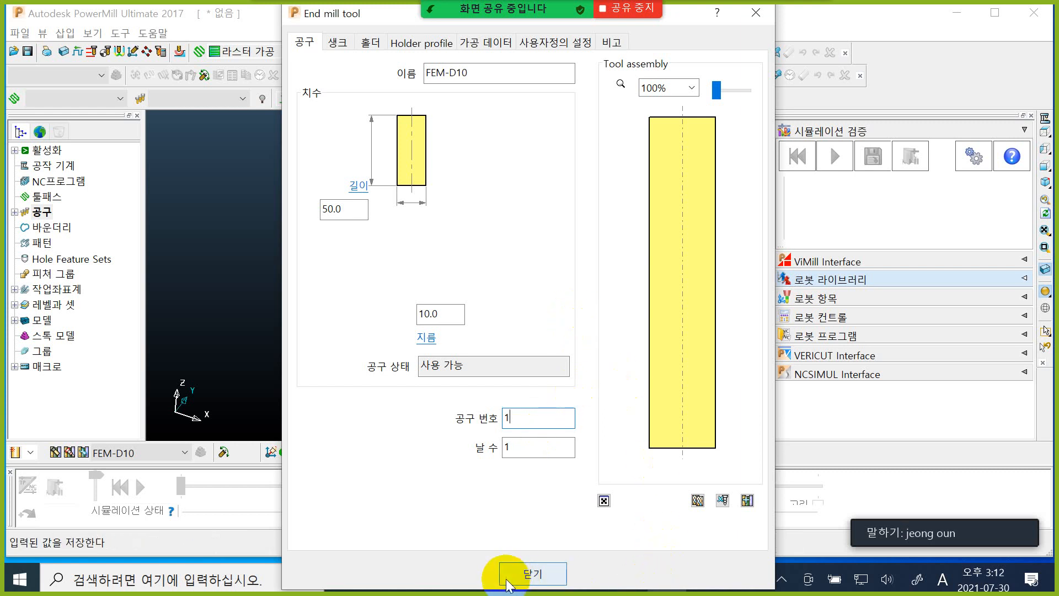
# - Accept the end mill definition and inspect the tool's position above the block and phone core model
pyautogui.click(532, 574)
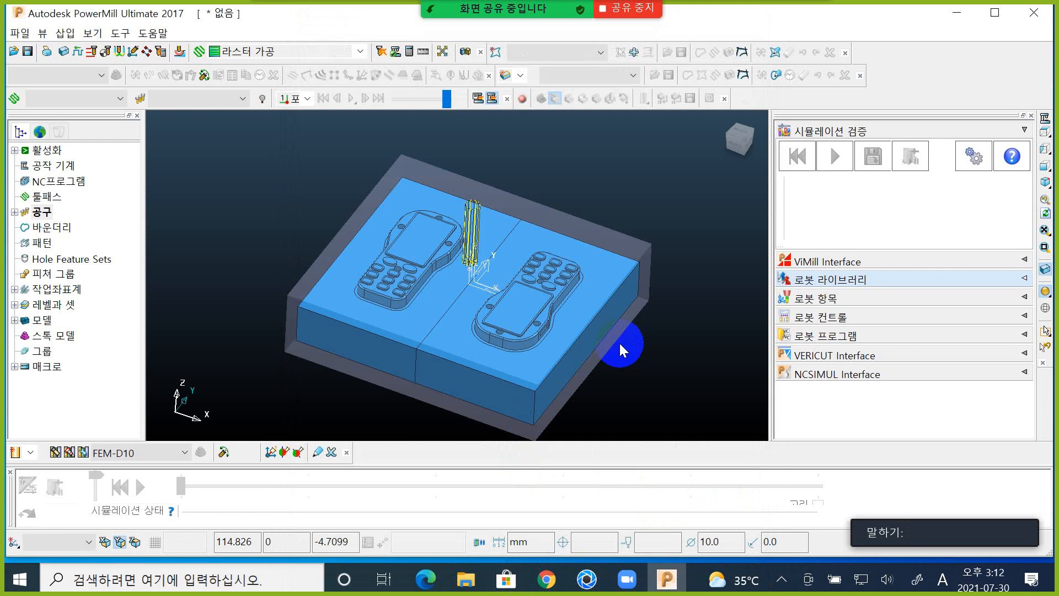
pyautogui.scroll(5, 507, 260)
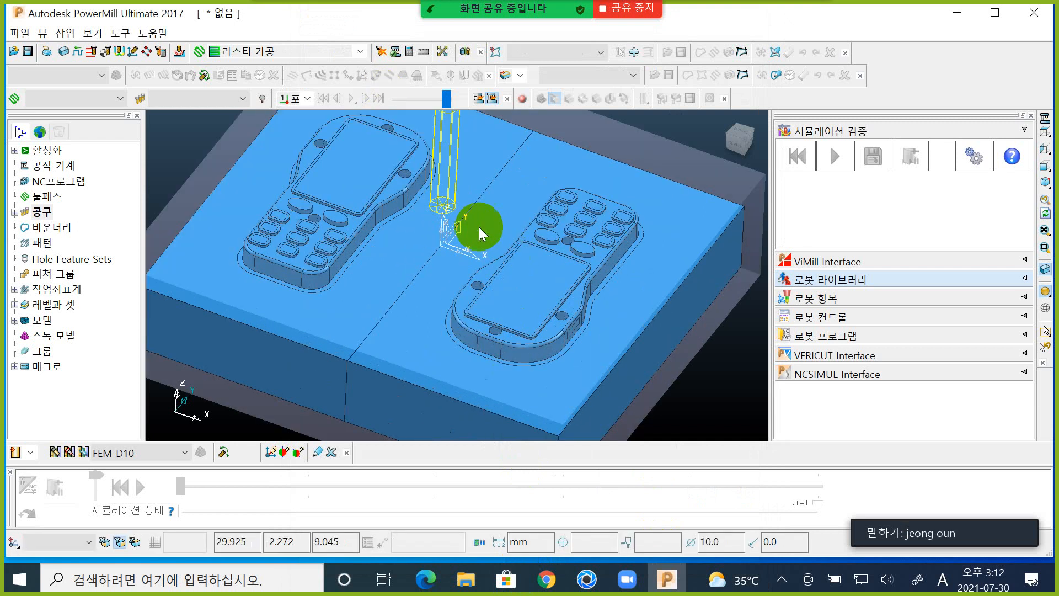
pyautogui.scroll(-5, 460, 217)
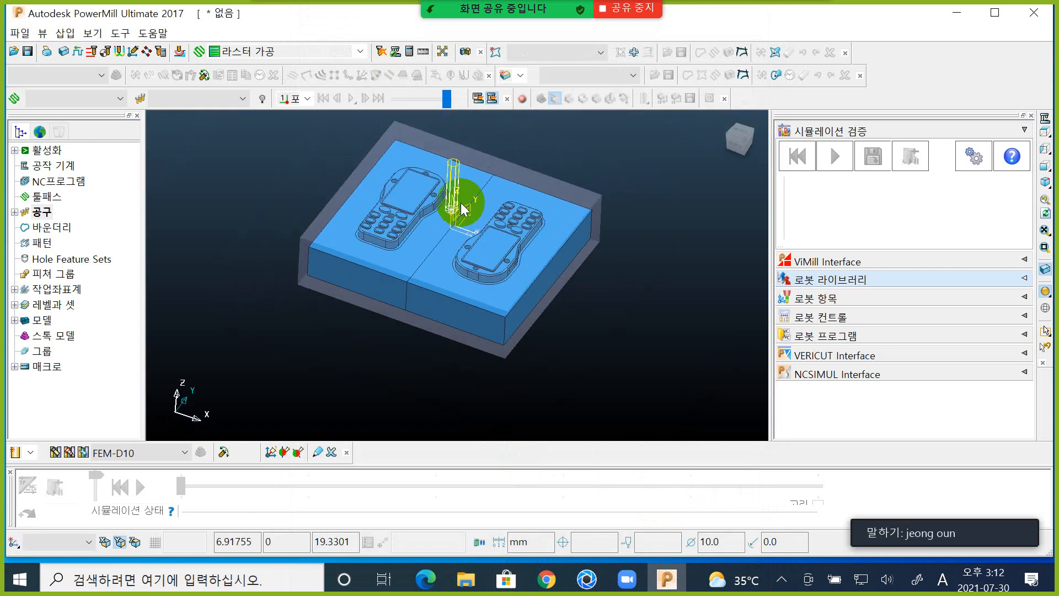
pyautogui.scroll(3, 476, 164)
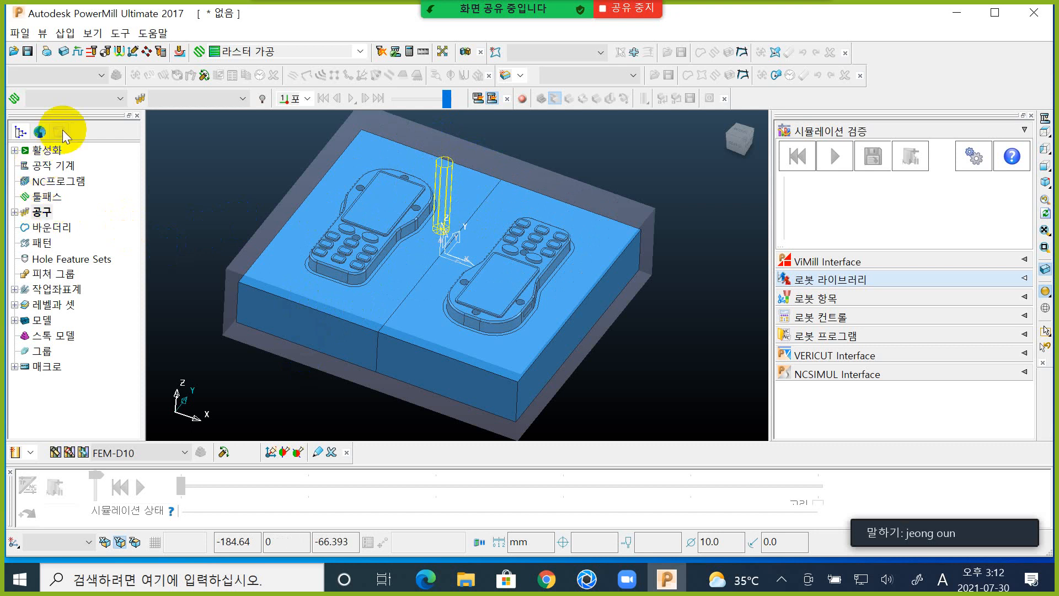
# - Open the feeds and speeds settings for tool FEM-D10 and set the spindle speed to 5000 rpm
pyautogui.click(81, 54)
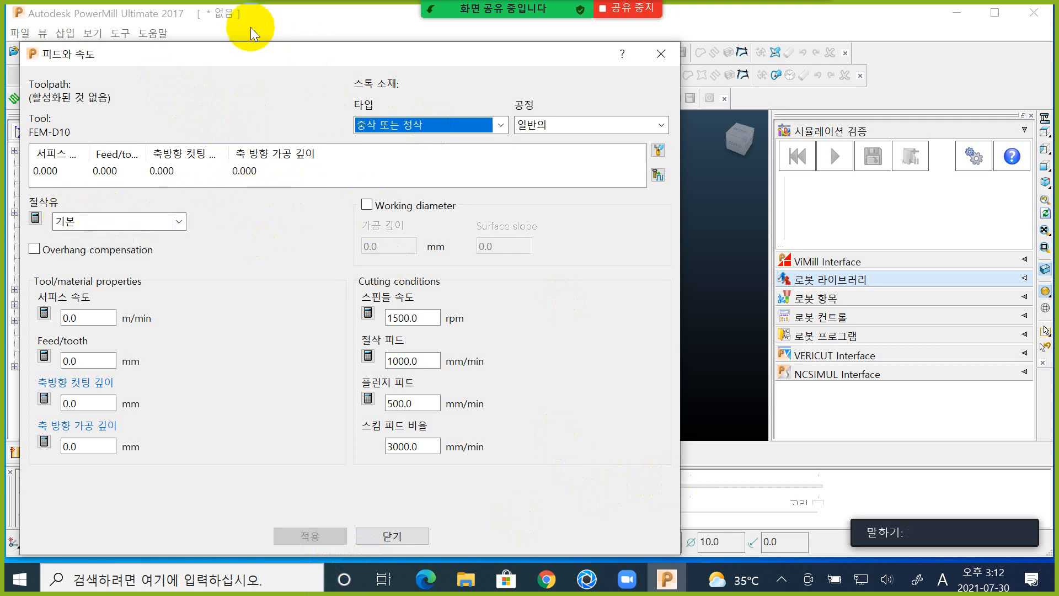
pyautogui.click(251, 53)
pyautogui.moveTo(251, 54); pyautogui.dragTo(544, 33)
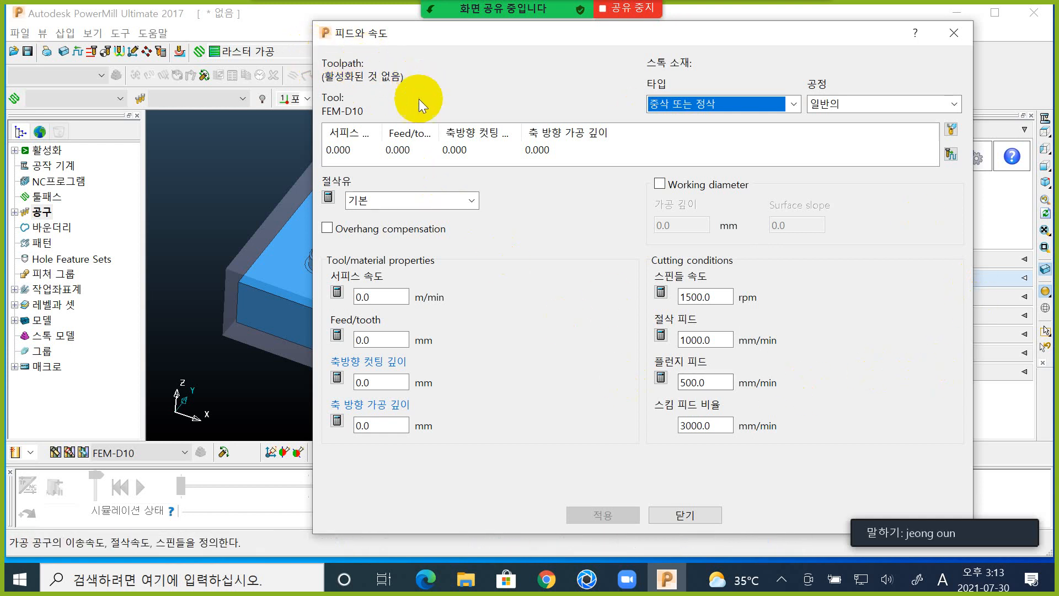
pyautogui.doubleClick(689, 297)
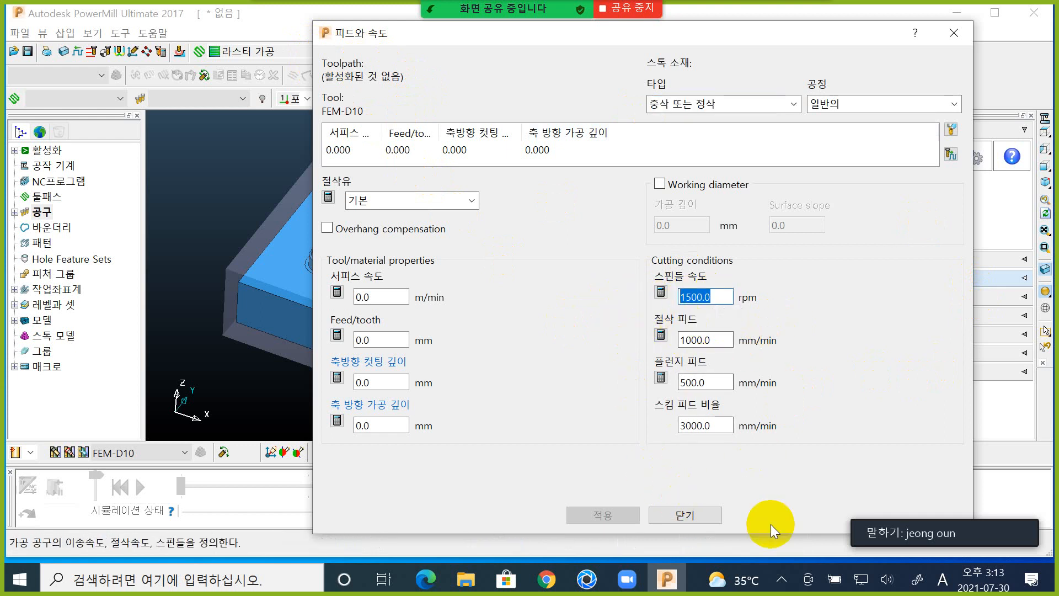
pyautogui.write('5')
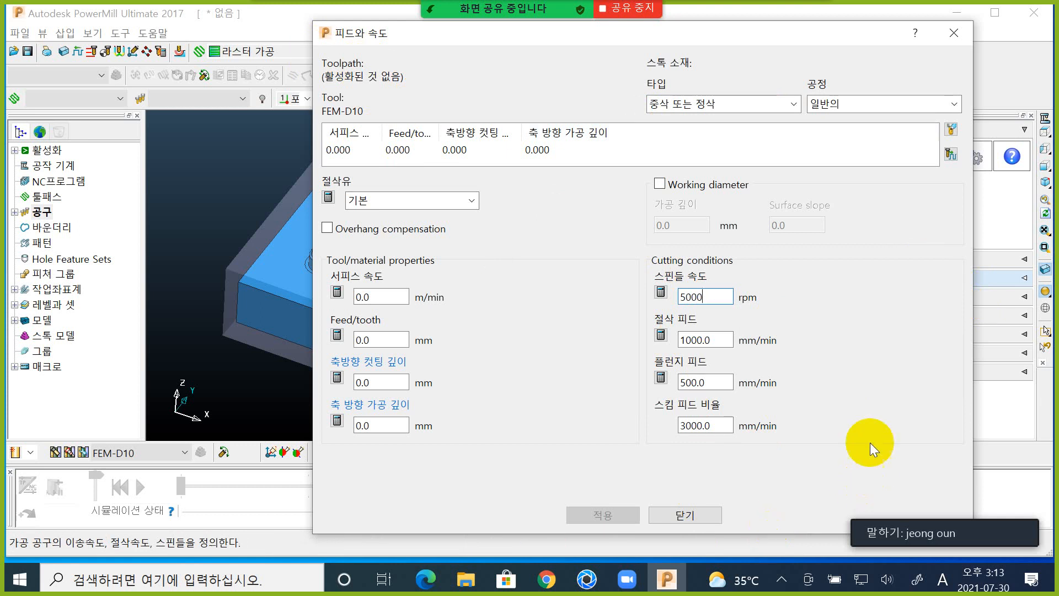
# - Set the cutting feed of tool FEM-D10 to 1500 mm/min
pyautogui.click(716, 341)
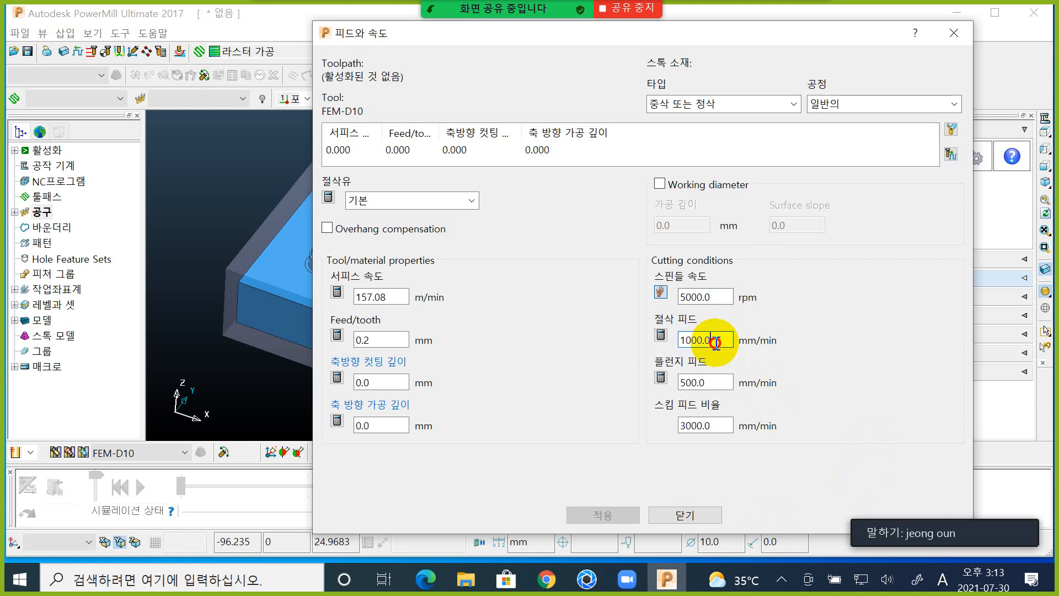
pyautogui.doubleClick(716, 340)
pyautogui.moveTo(410, 592)
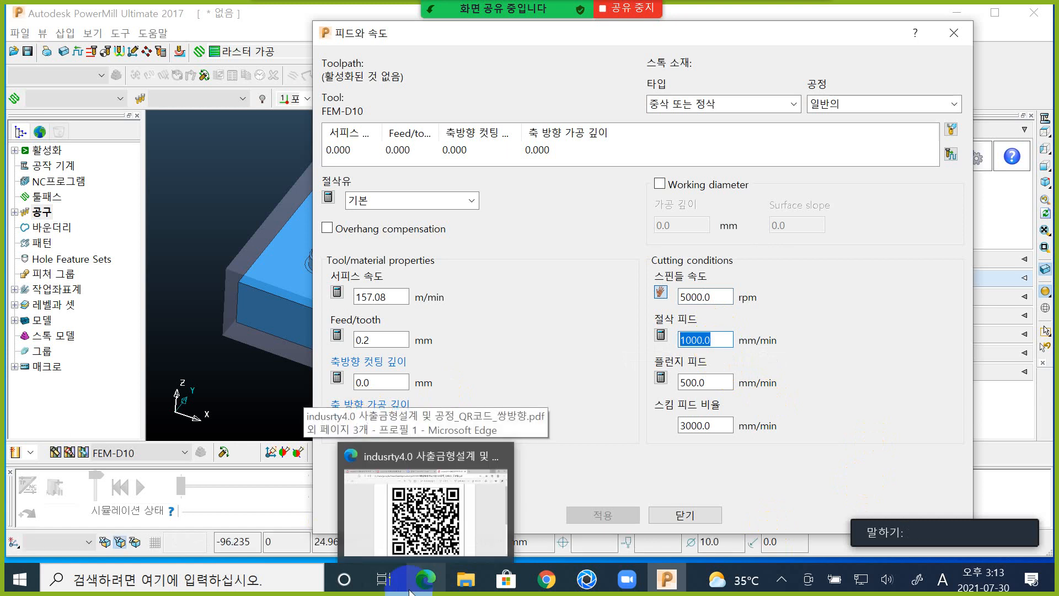
pyautogui.write('15')
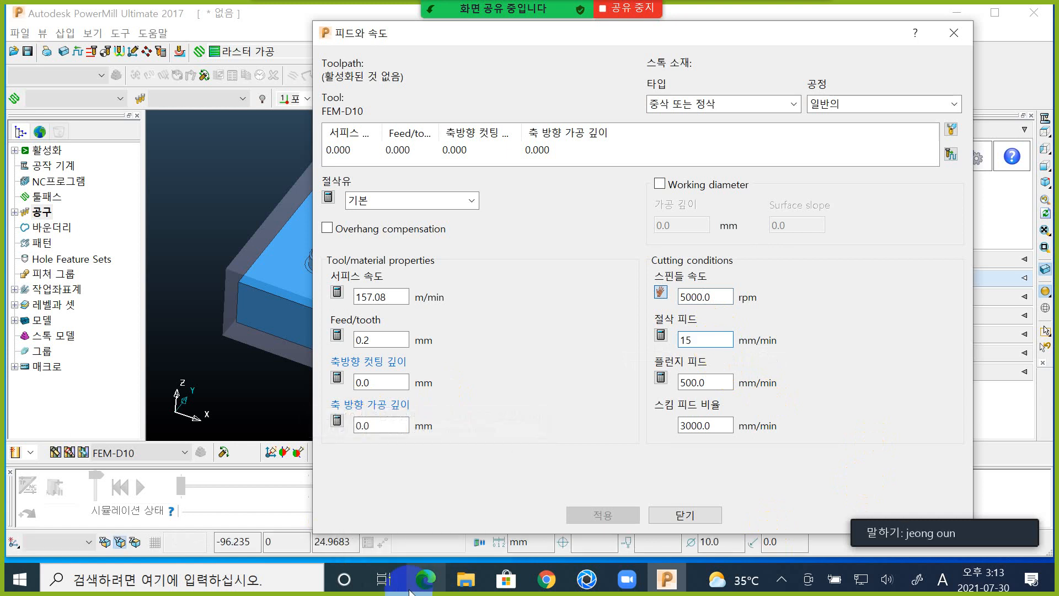
pyautogui.write('00')
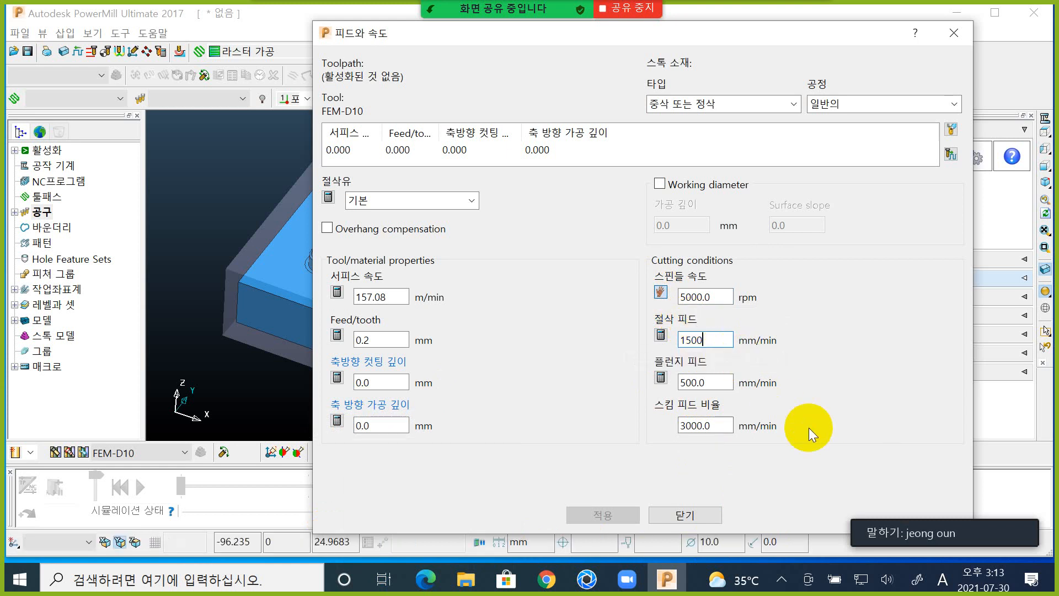
pyautogui.press('Return')
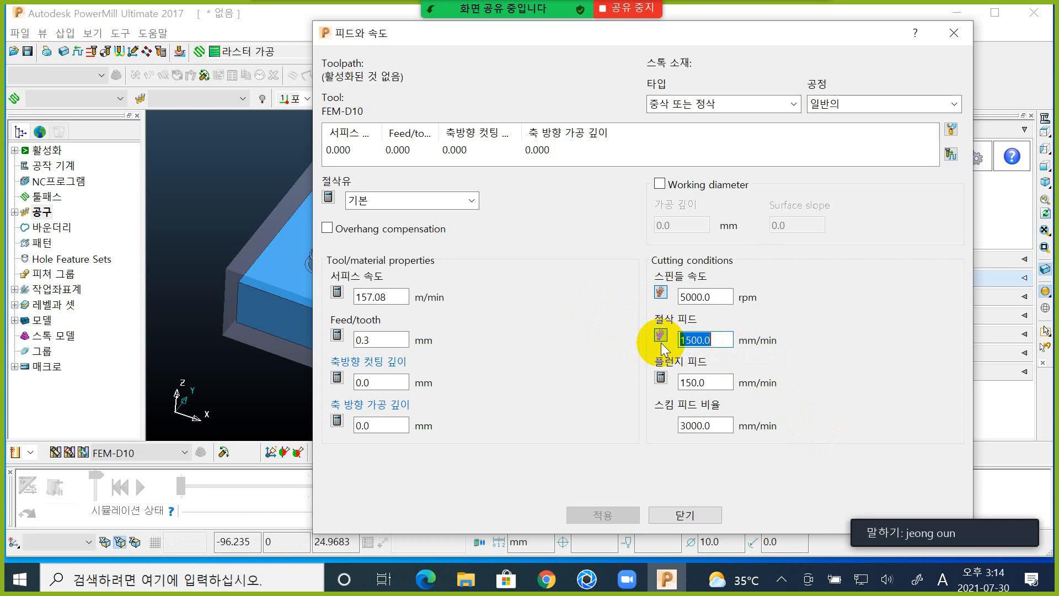
# - Set the plunge feed to 600 mm/min and close the feeds and speeds settings
pyautogui.click(709, 383)
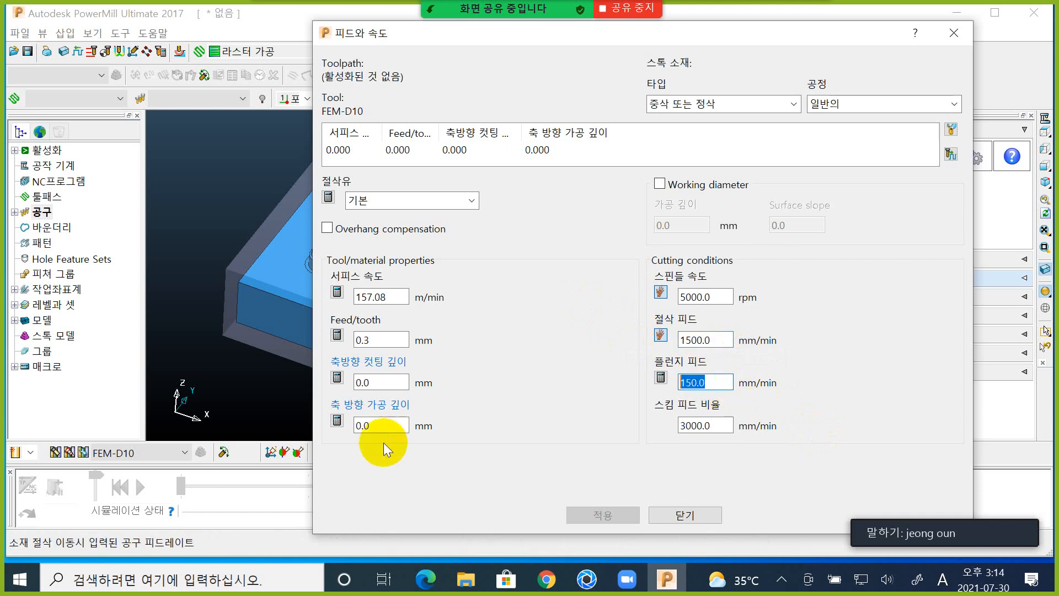
pyautogui.write('6-')
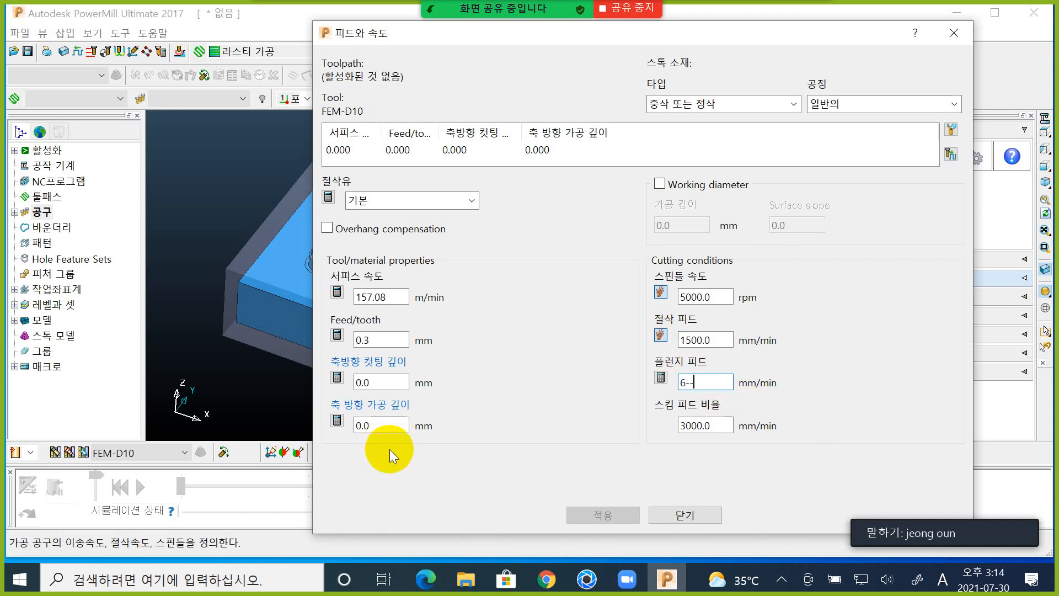
pyautogui.press('Return')
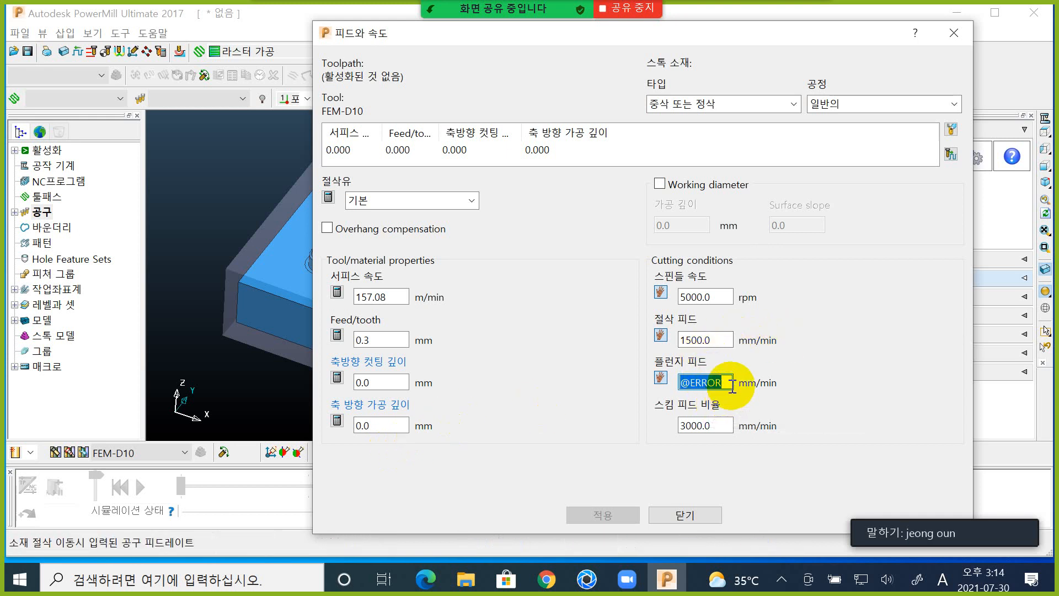
pyautogui.write('600')
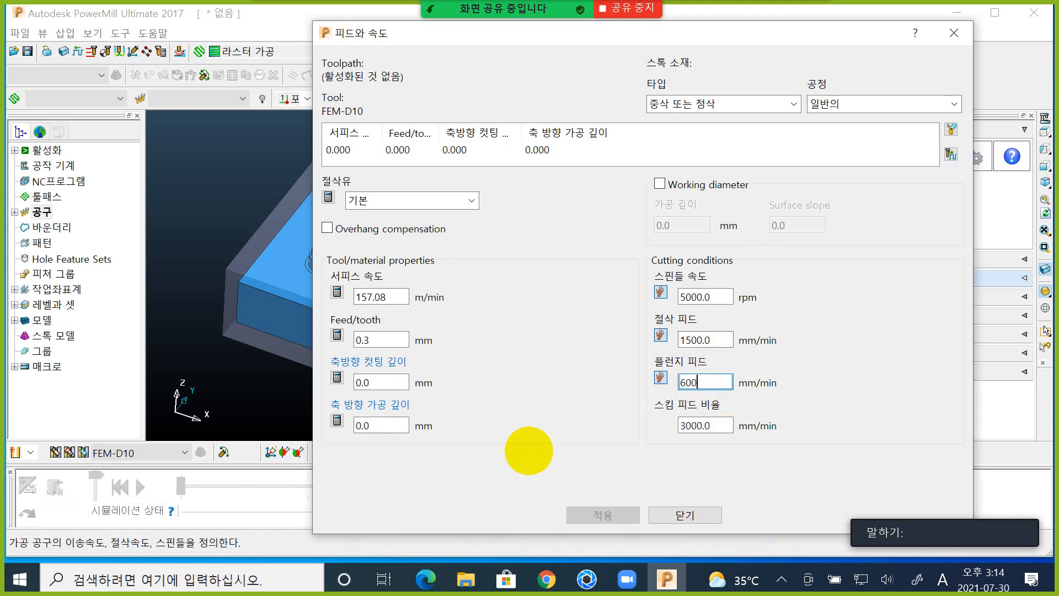
pyautogui.press('Return')
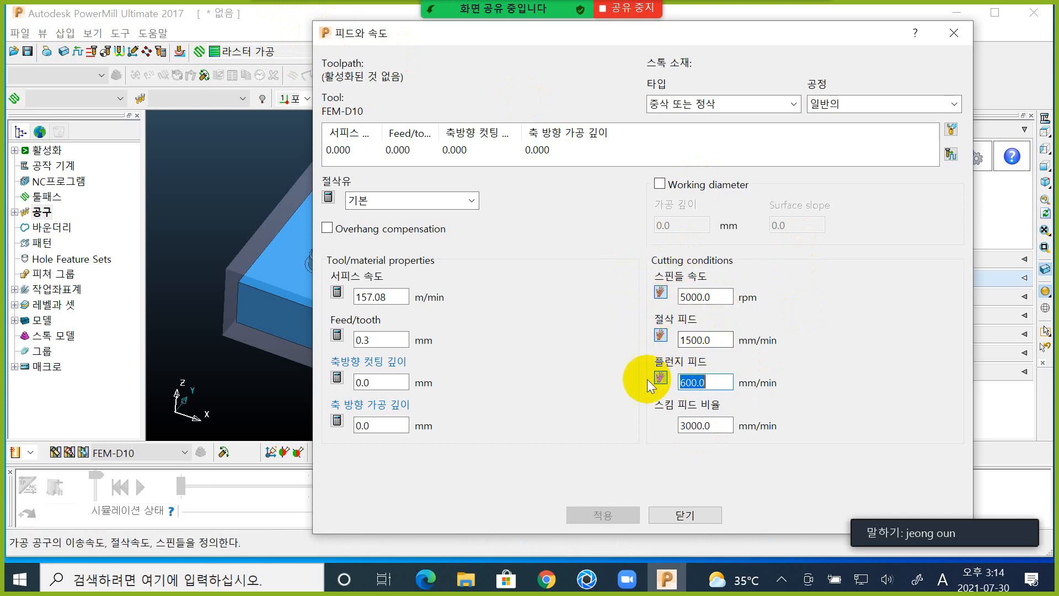
pyautogui.click(684, 514)
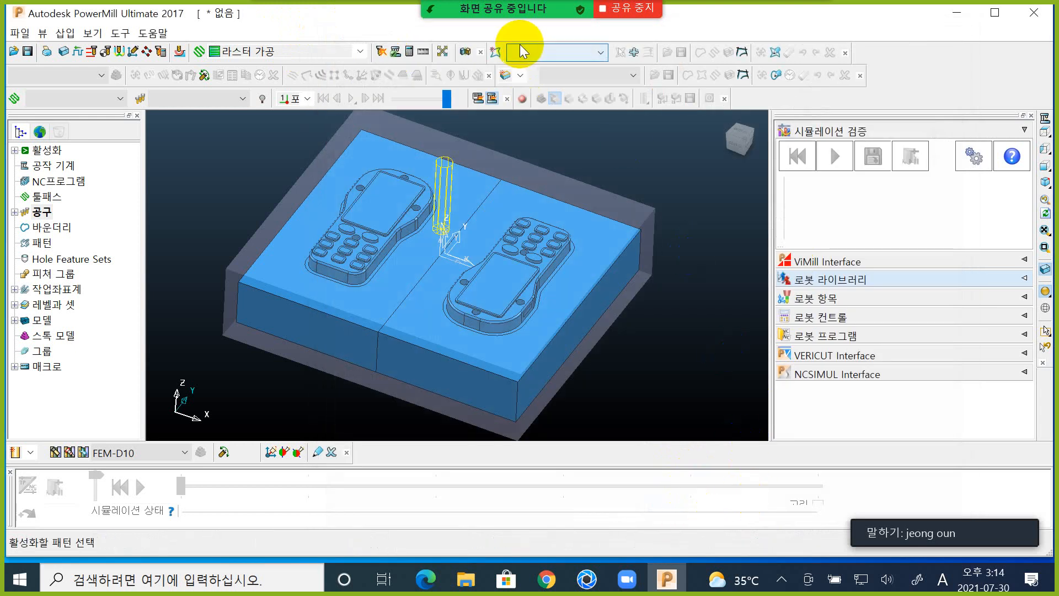
# - Review the toolpath connection settings for safe area, moves and clearances, start and end point, lead ins, lead outs and links
pyautogui.rightClick(234, 210)
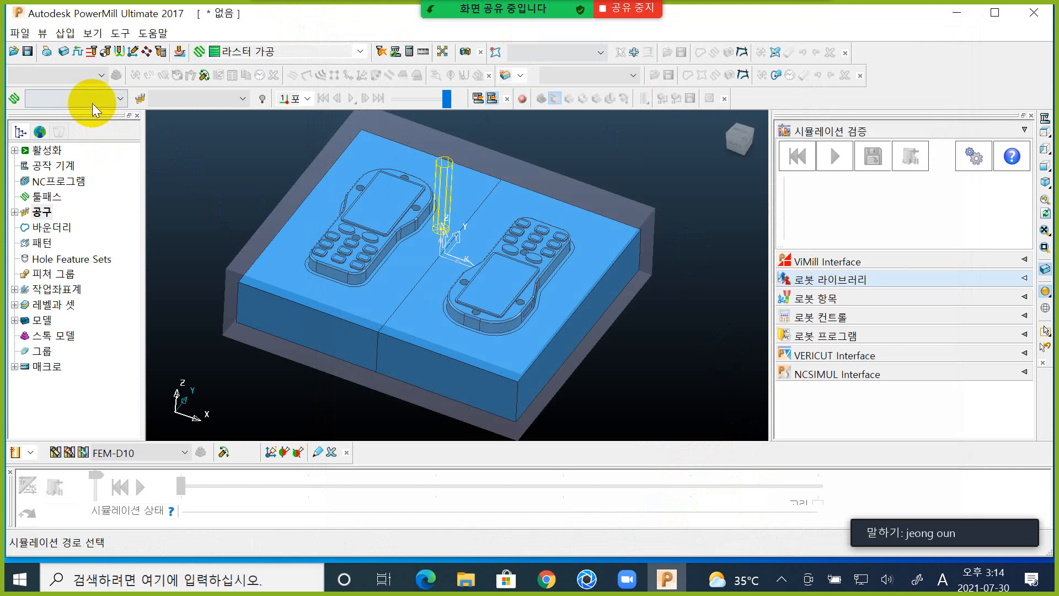
pyautogui.click(104, 53)
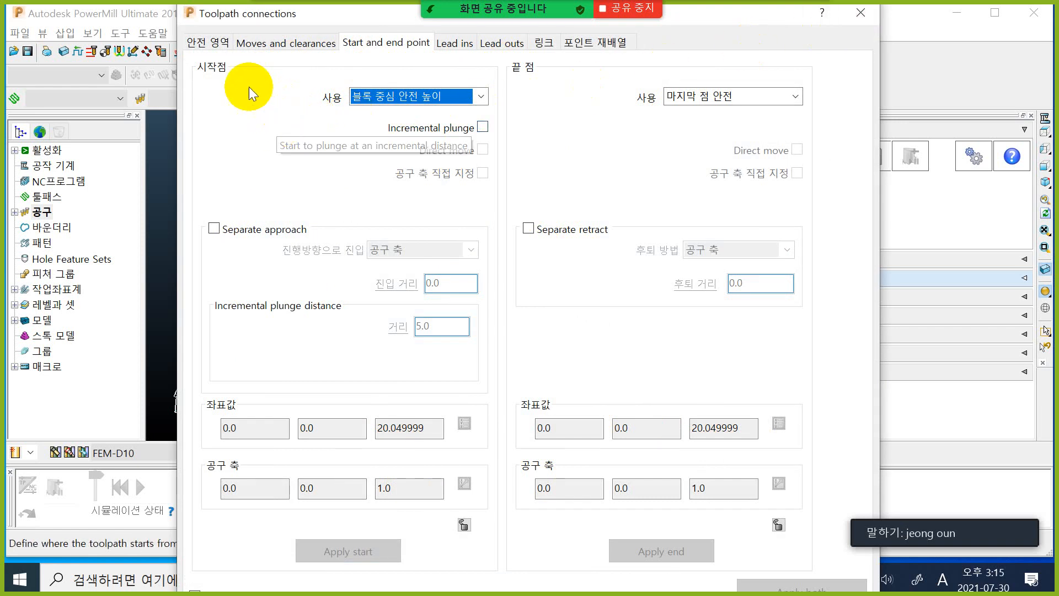
pyautogui.click(215, 42)
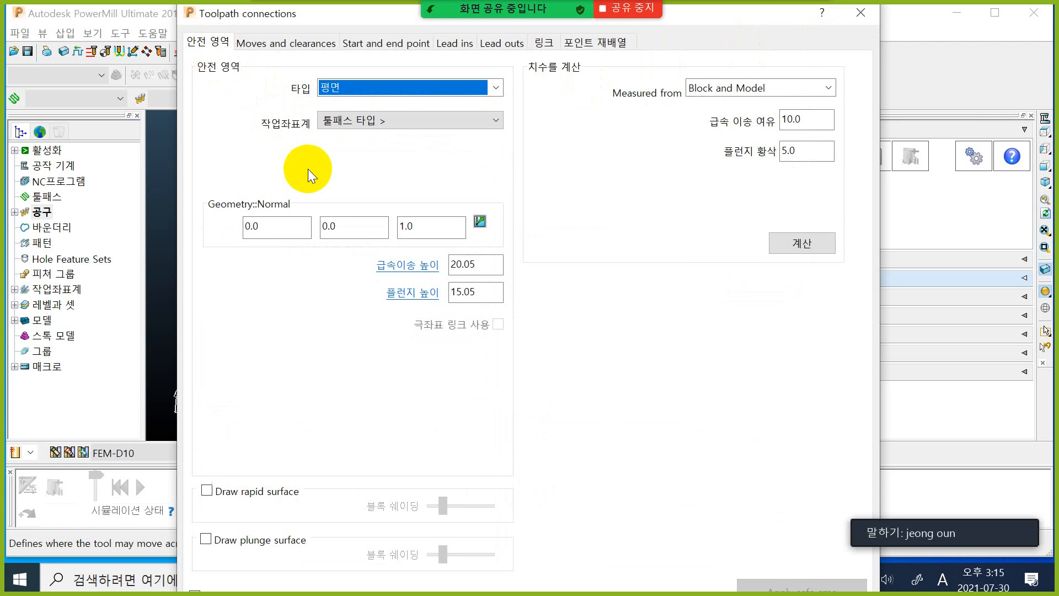
pyautogui.click(301, 43)
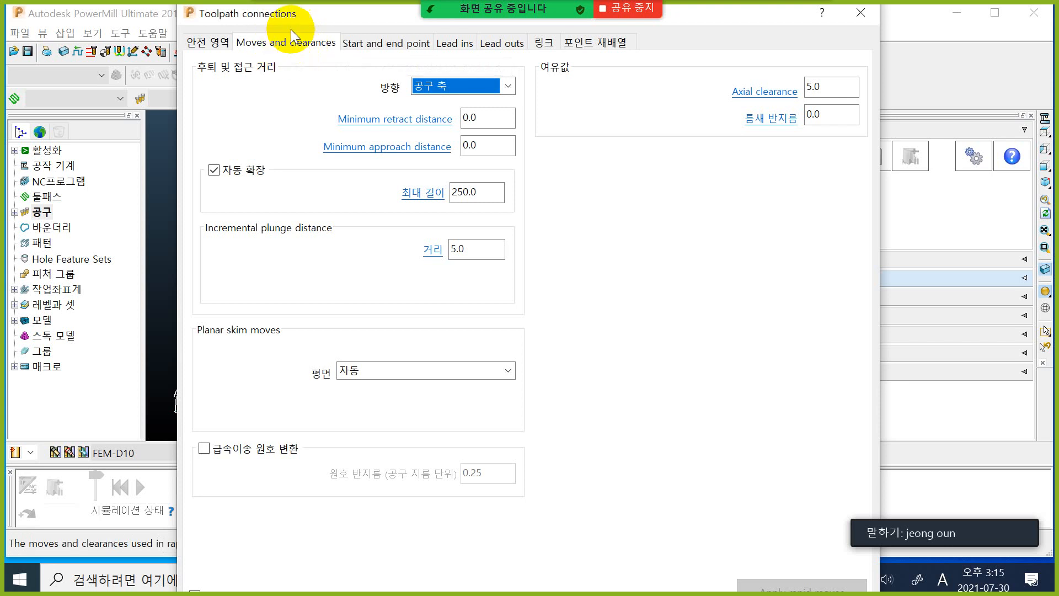
pyautogui.click(395, 47)
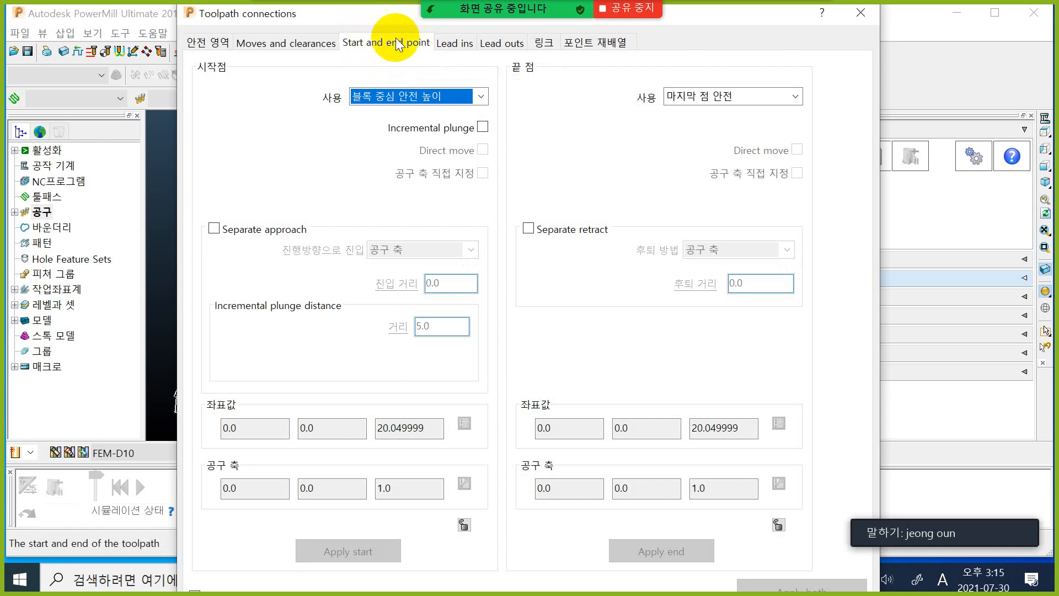
pyautogui.click(458, 44)
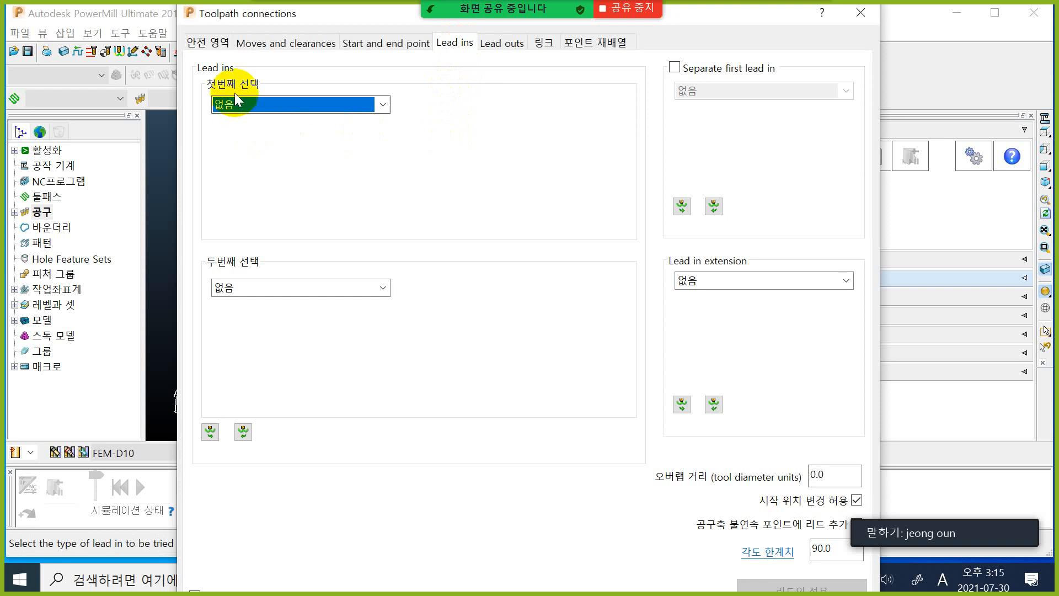
pyautogui.click(496, 47)
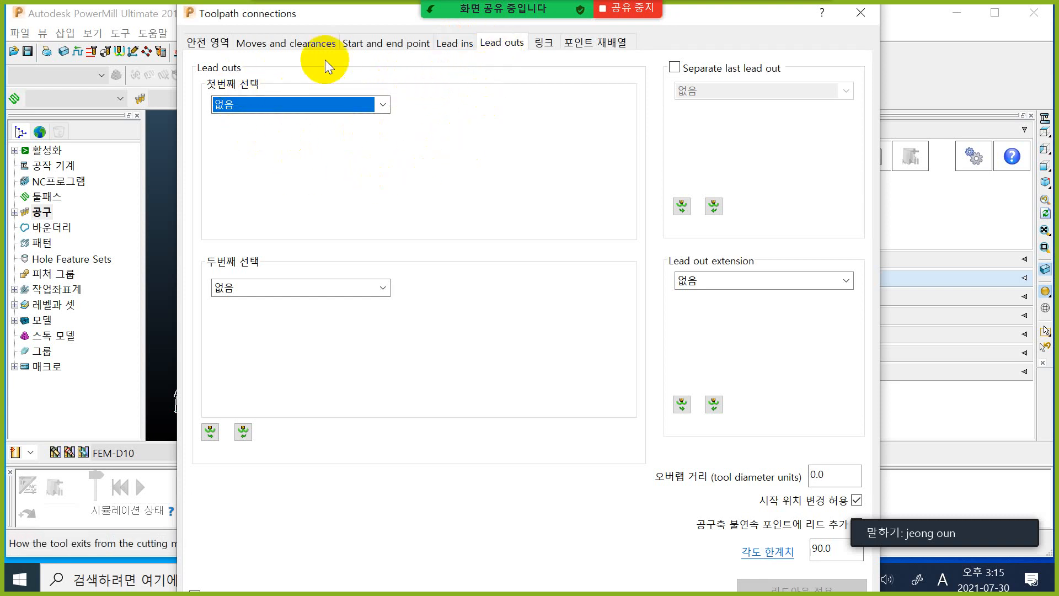
pyautogui.click(547, 43)
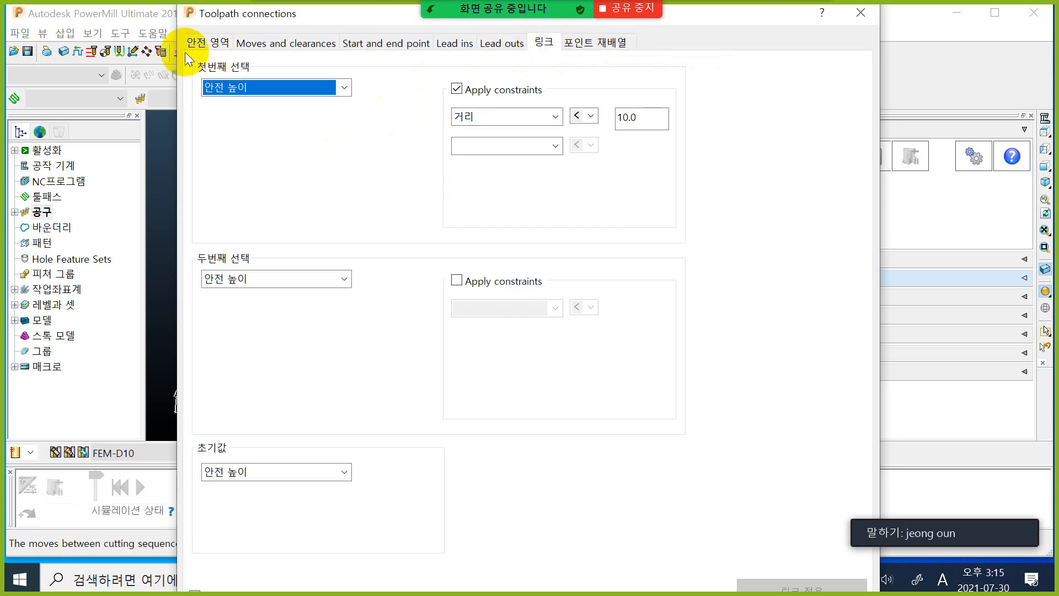
pyautogui.click(859, 12)
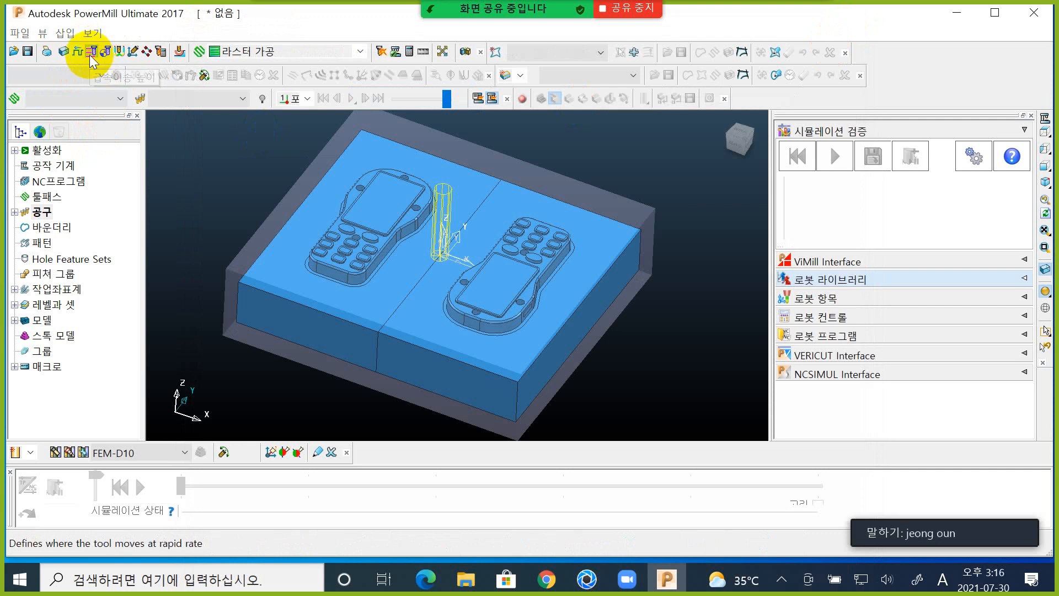
# - Re-examine the toolpath connections' safe area, start and end point, and lead-in settings, leaving their values as they are
pyautogui.click(92, 63)
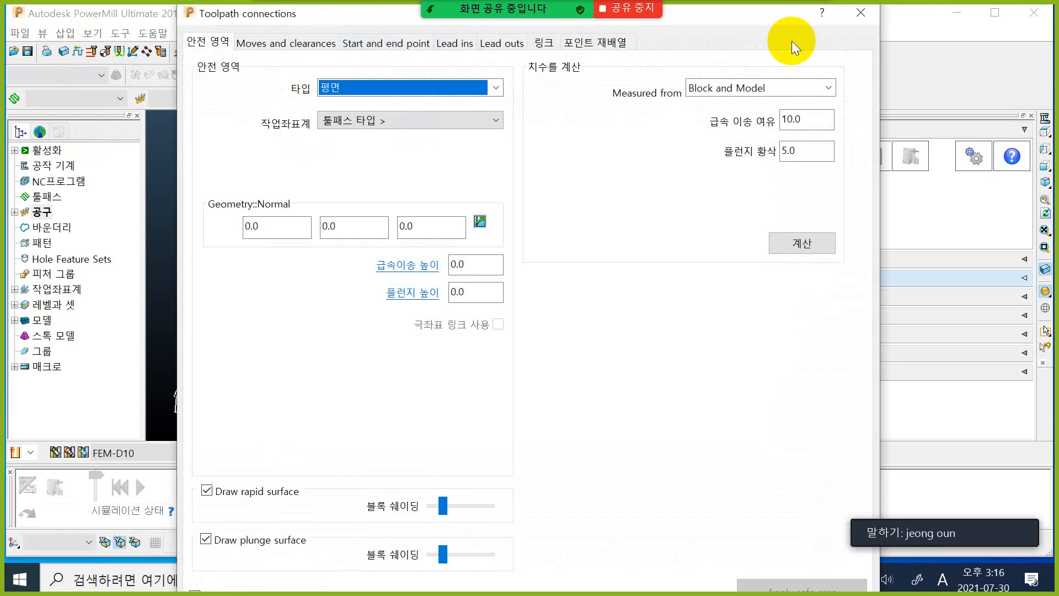
pyautogui.click(267, 39)
pyautogui.click(366, 39)
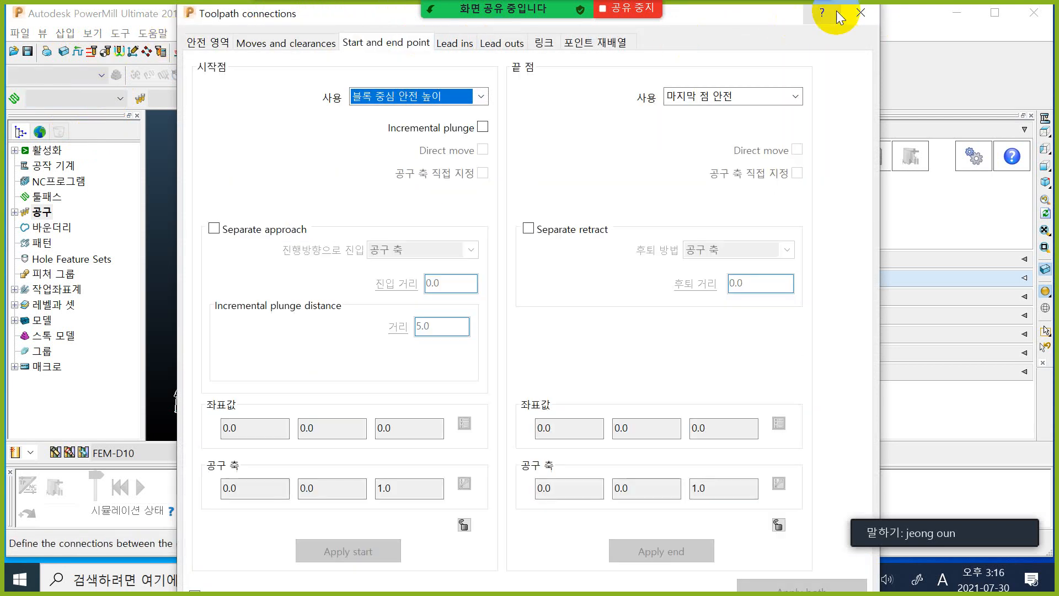
pyautogui.click(862, 14)
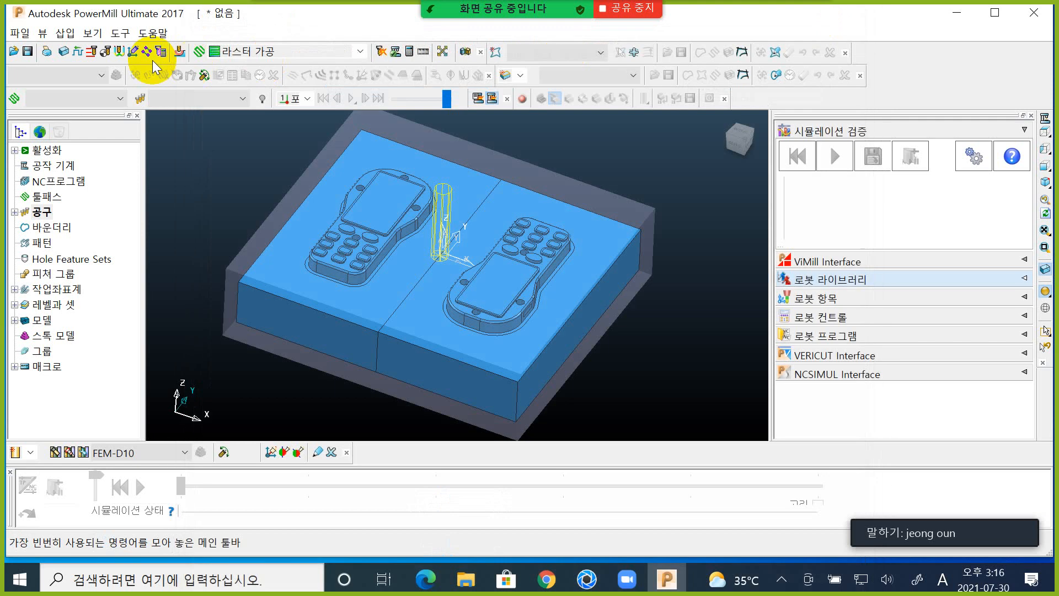
pyautogui.click(107, 55)
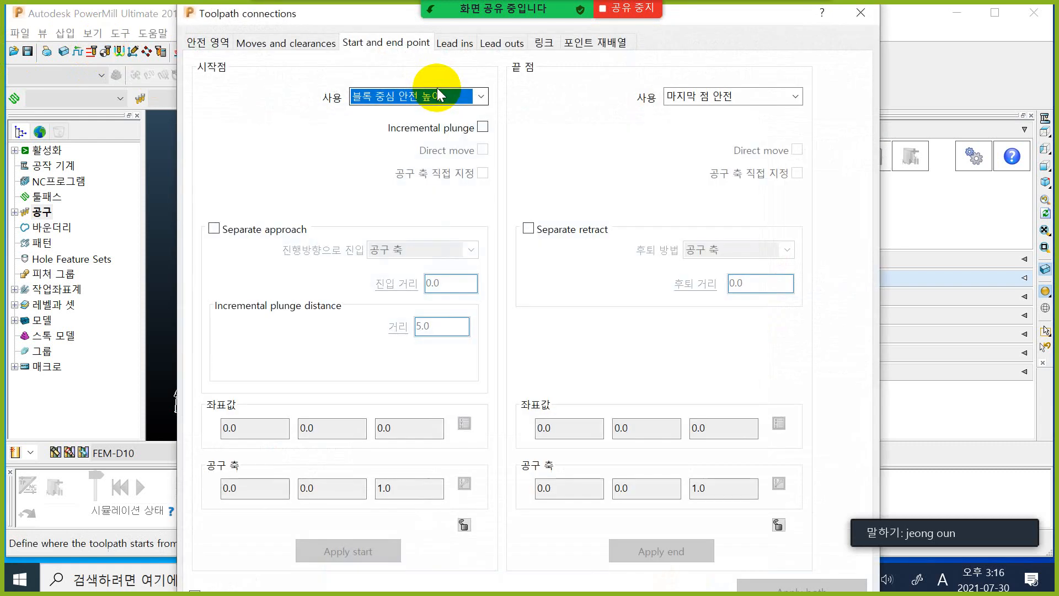
pyautogui.click(207, 44)
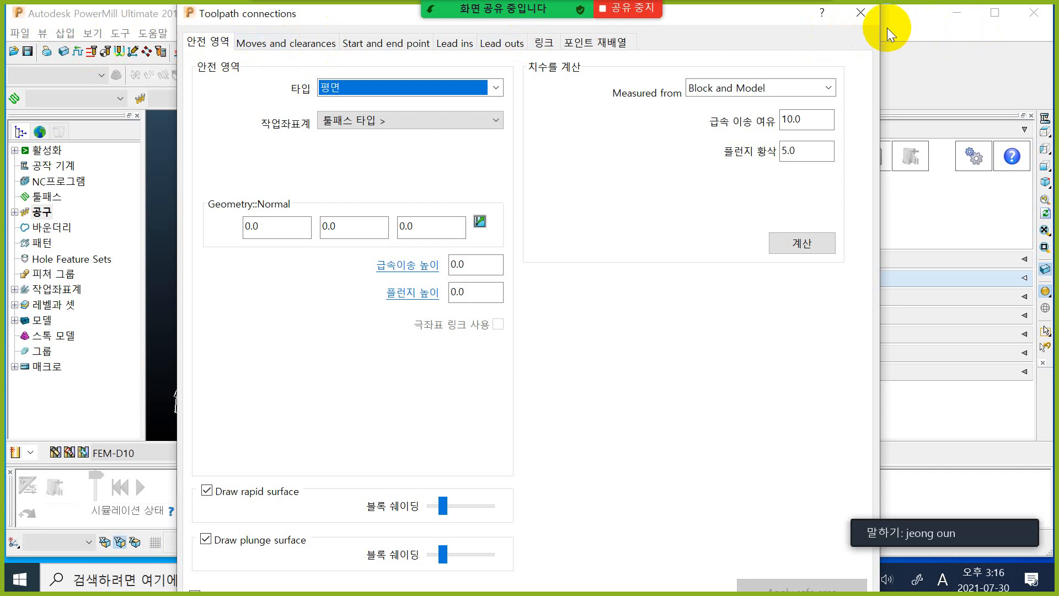
pyautogui.click(860, 13)
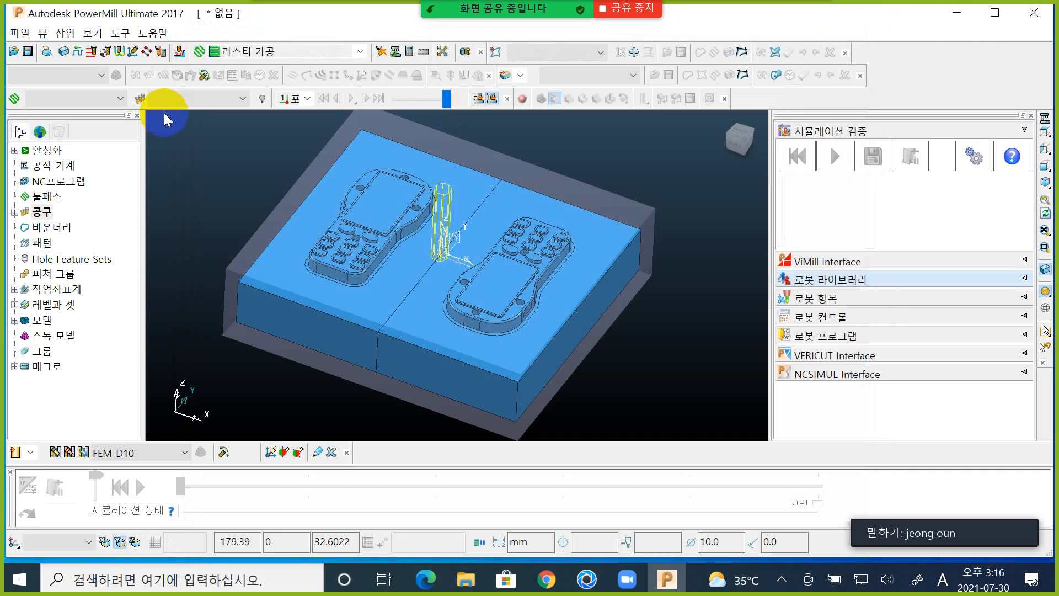
pyautogui.click(122, 52)
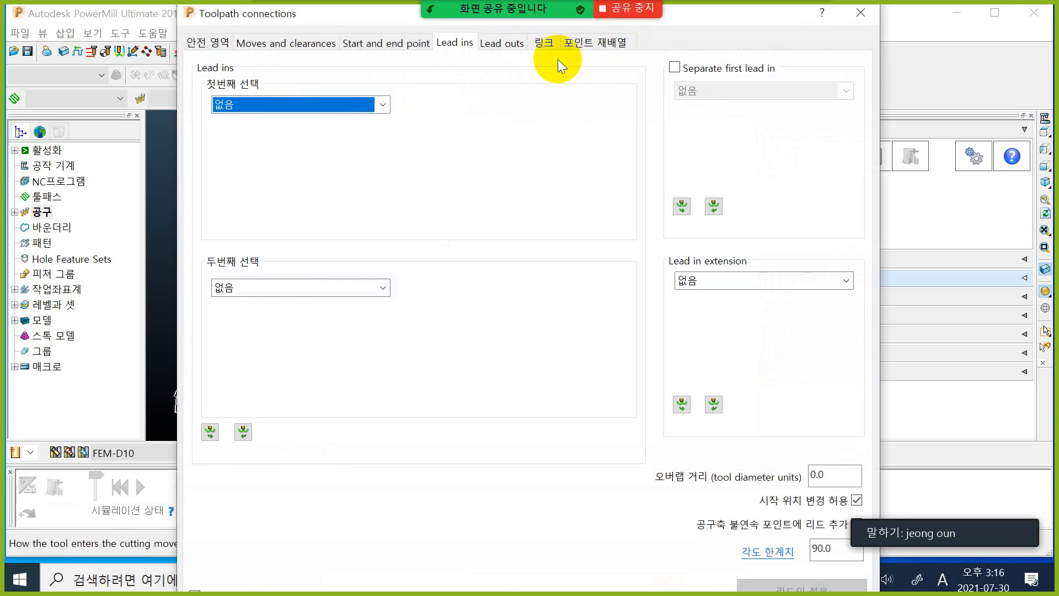
pyautogui.click(377, 48)
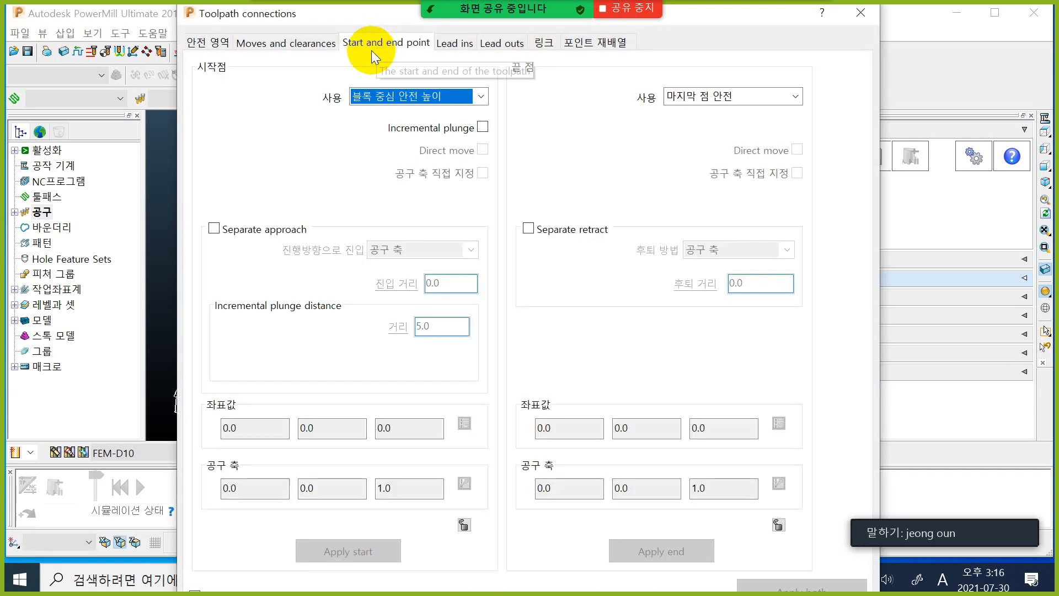
pyautogui.click(208, 51)
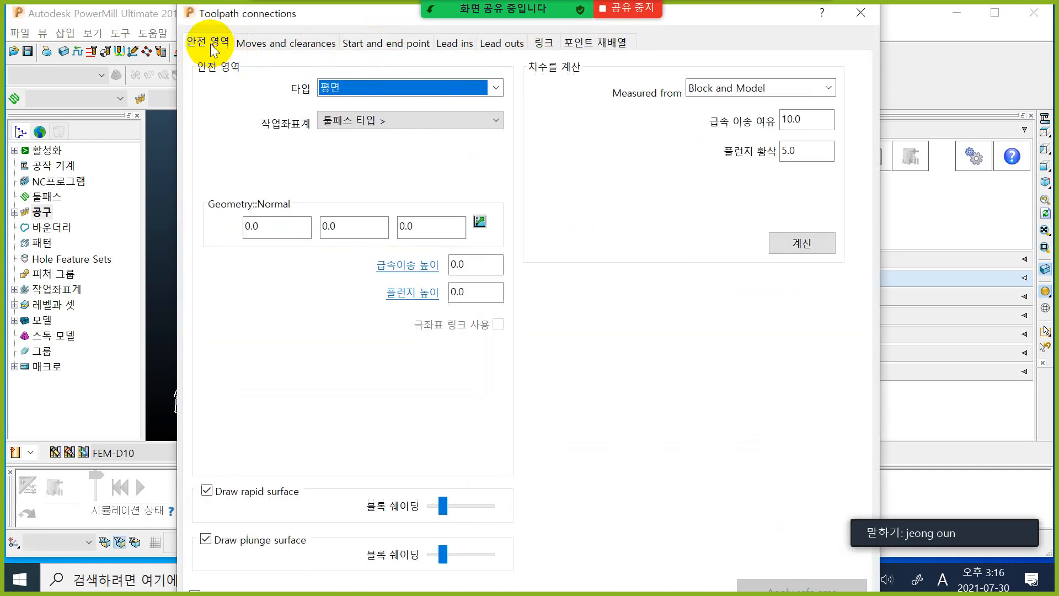
pyautogui.click(856, 18)
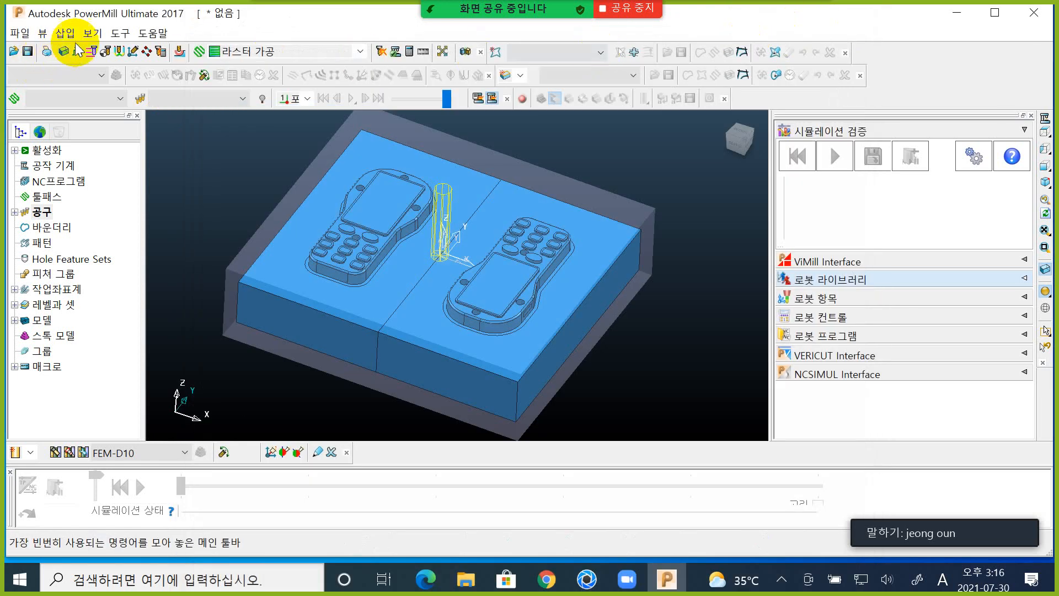